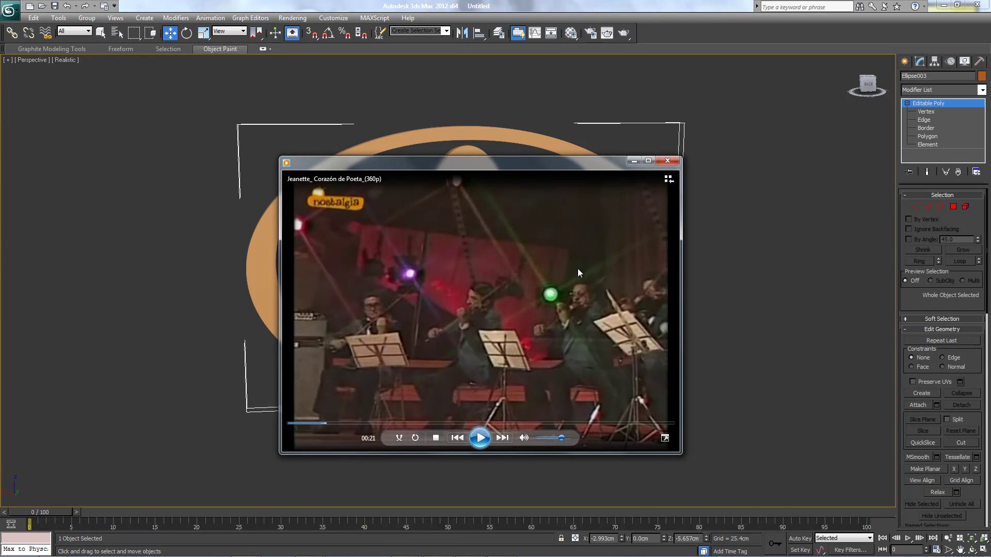
Close the video player and orbit the Perspective view to inspect the extruded Toyota emblem's edge and top
{"action": "left_click", "coordinate": [666, 162]}
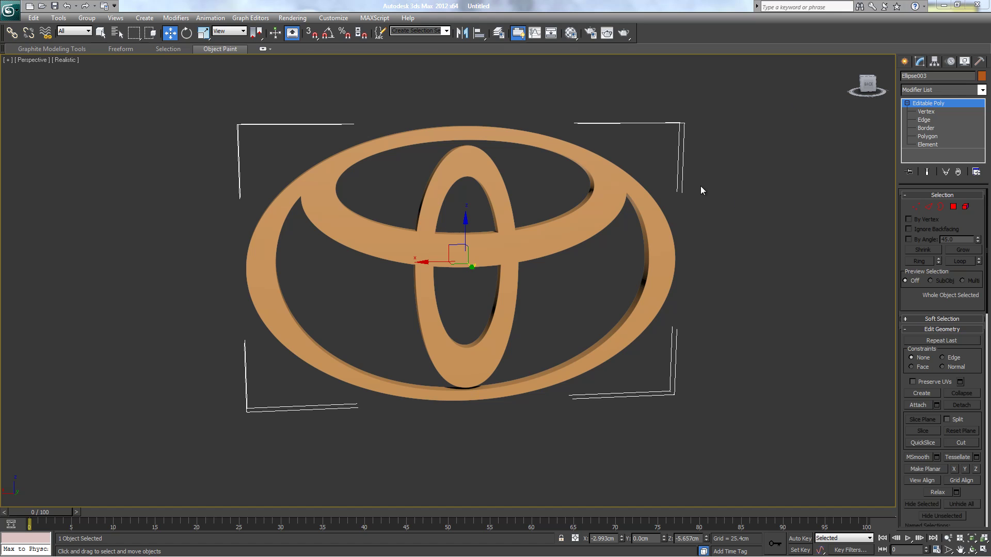
{"action": "mouse_move", "coordinate": [865, 85]}
{"action": "left_mouse_down"}
{"action": "mouse_move", "coordinate": [21, 89]}
{"action": "mouse_move", "coordinate": [869, 95]}
{"action": "left_mouse_up"}
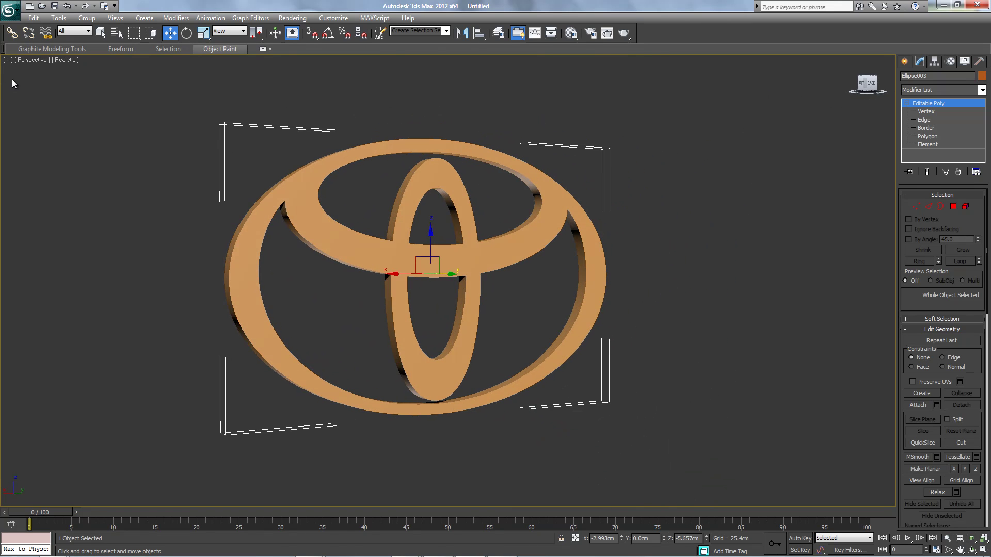
{"action": "middle_click_drag", "start_coordinate": [813, 69], "coordinate": [859, 103], "text": "alt"}
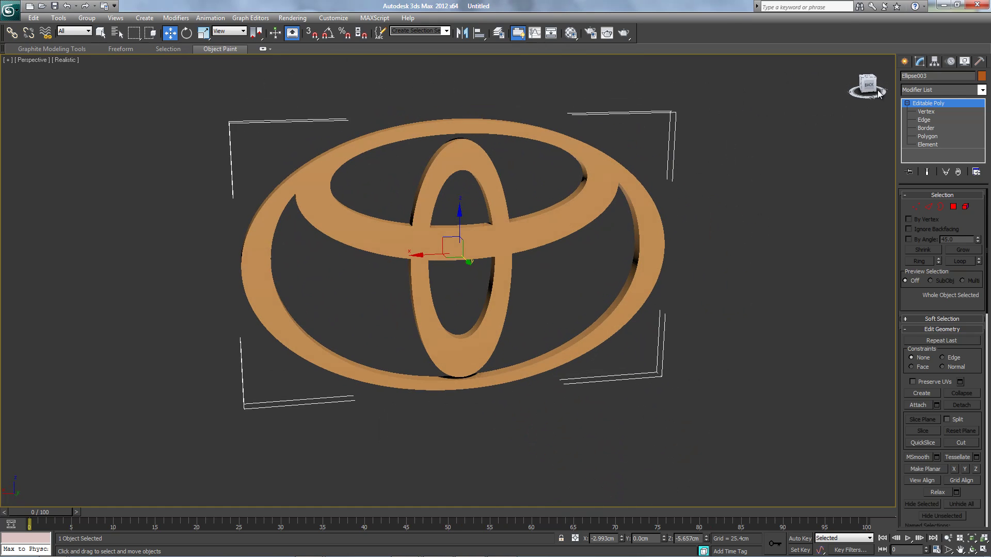
Reset 3ds Max without saving changes and make the Front viewport active
{"action": "left_click", "coordinate": [10, 20]}
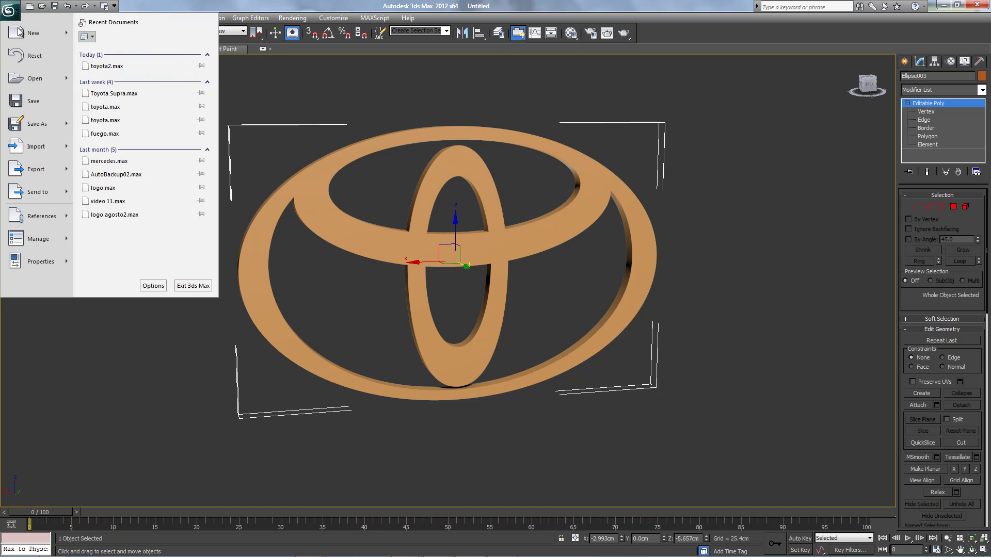
{"action": "left_click", "coordinate": [39, 64]}
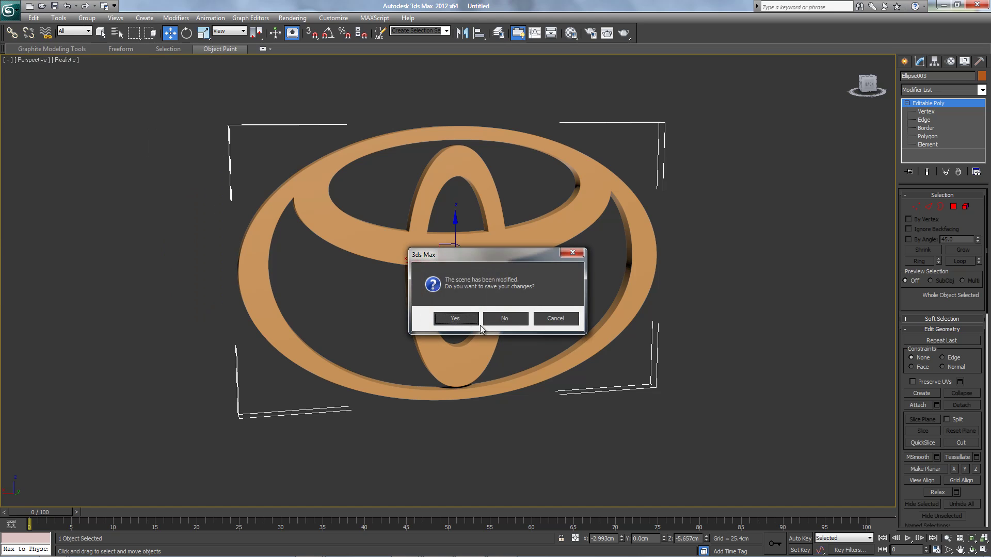
{"action": "left_click", "coordinate": [504, 320]}
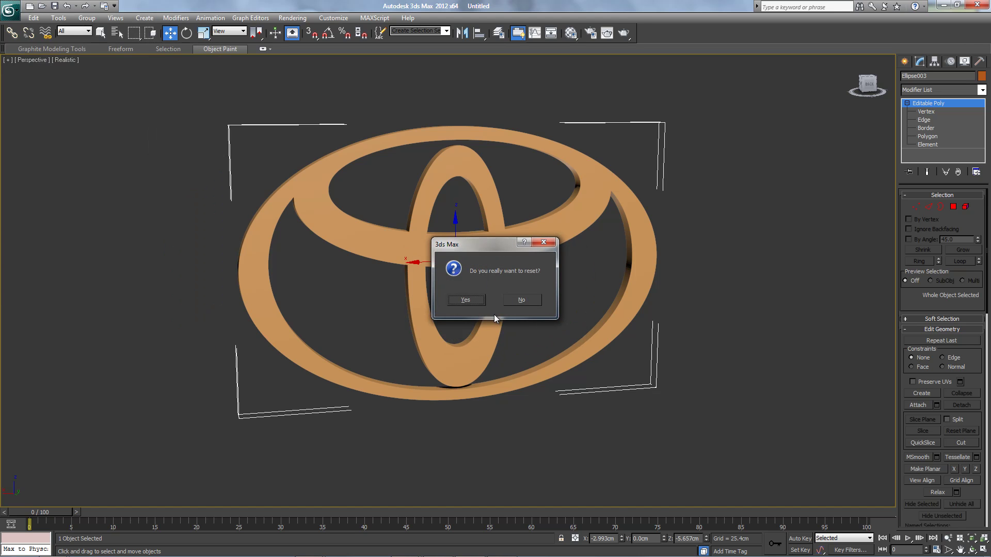
{"action": "left_click", "coordinate": [465, 299]}
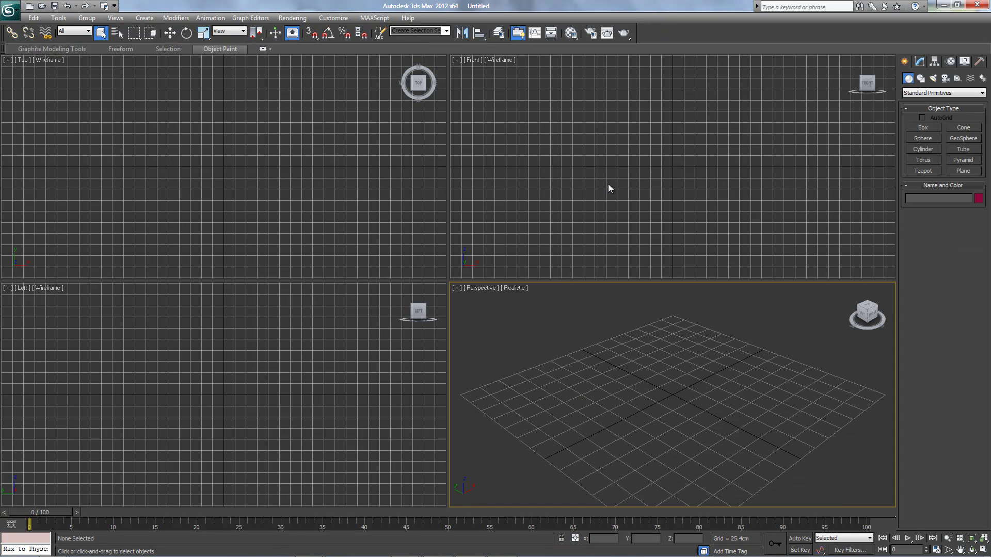
{"action": "left_click", "coordinate": [573, 185]}
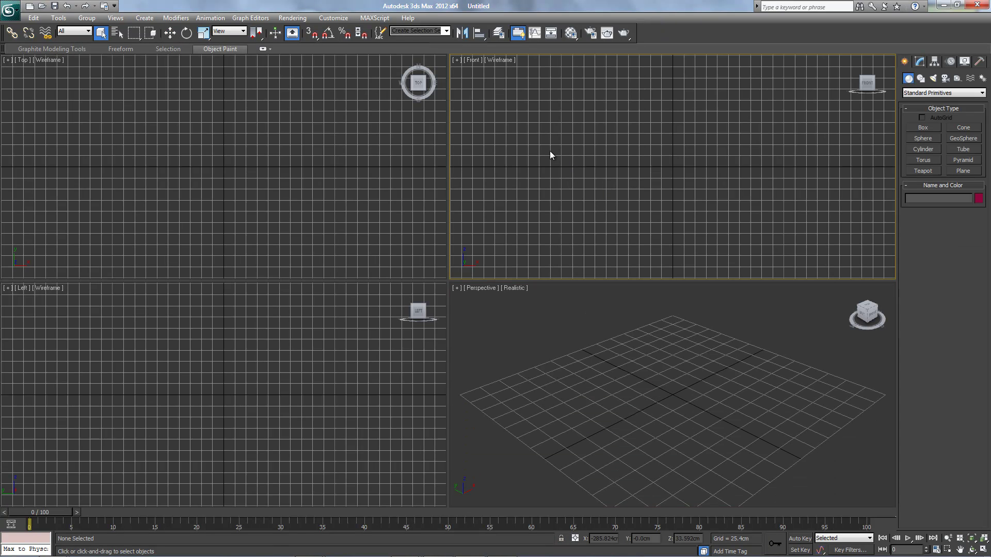
In Viewport Background, load FreeVector-Toyota-Vector-Logo.jpg from My Pictures as the Front view's background
{"action": "left_click", "coordinate": [115, 18]}
{"action": "mouse_move", "coordinate": [219, 212]}
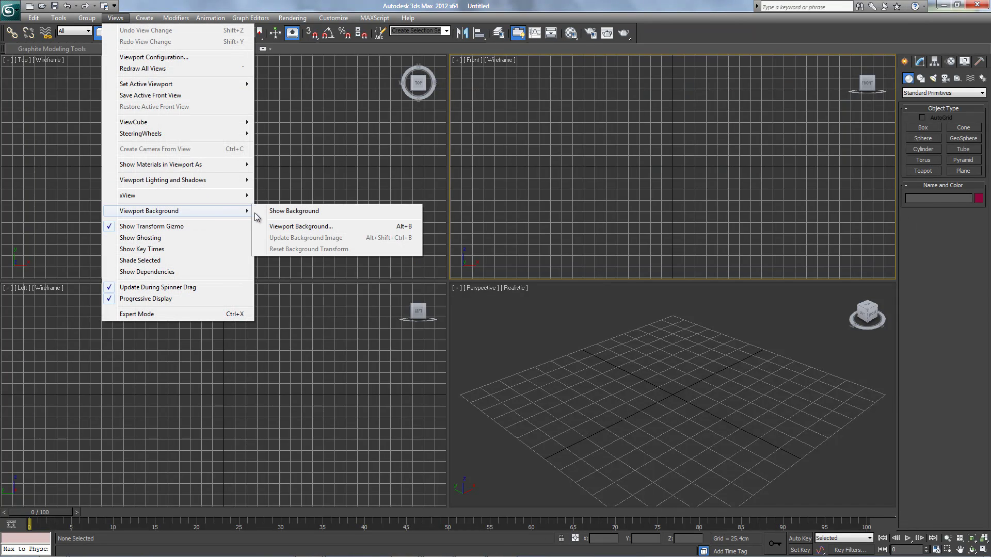
{"action": "left_click", "coordinate": [296, 227]}
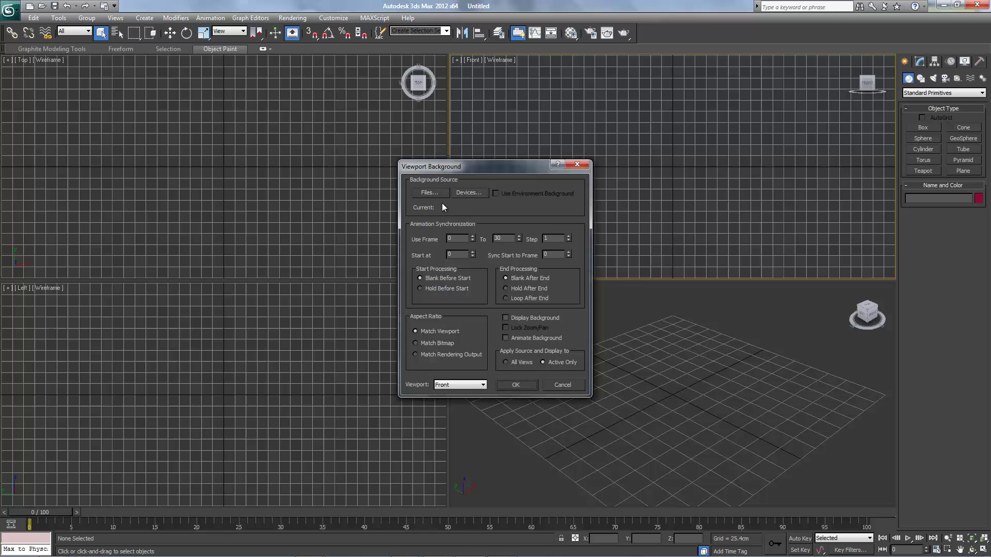
{"action": "left_click", "coordinate": [429, 193]}
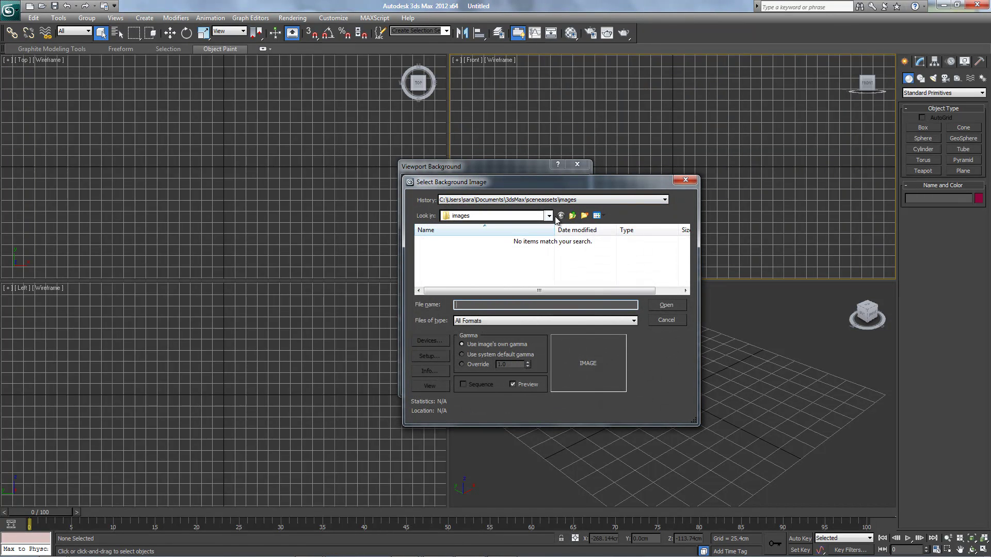
{"action": "left_click", "coordinate": [573, 216]}
{"action": "left_click", "coordinate": [573, 217]}
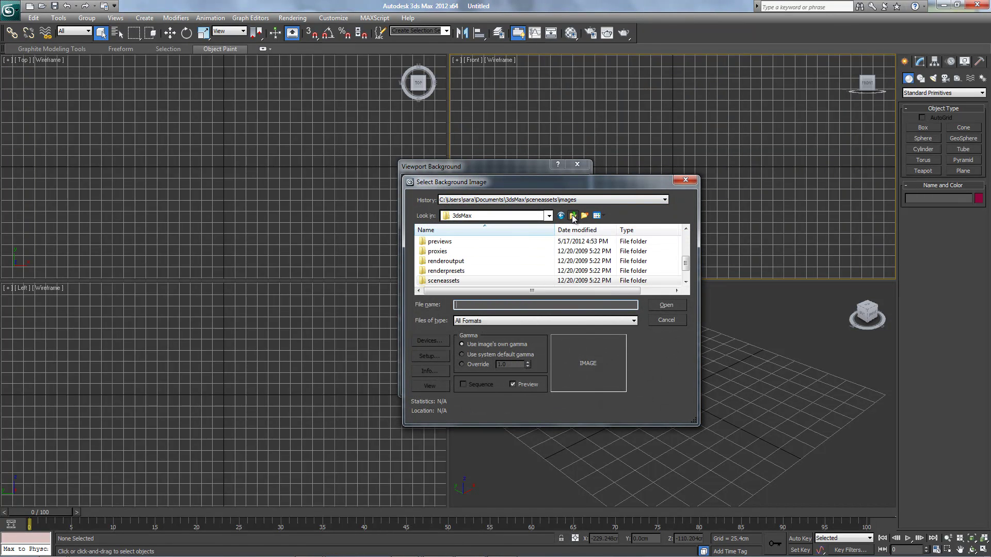
{"action": "left_click", "coordinate": [573, 216]}
{"action": "left_click", "coordinate": [573, 216]}
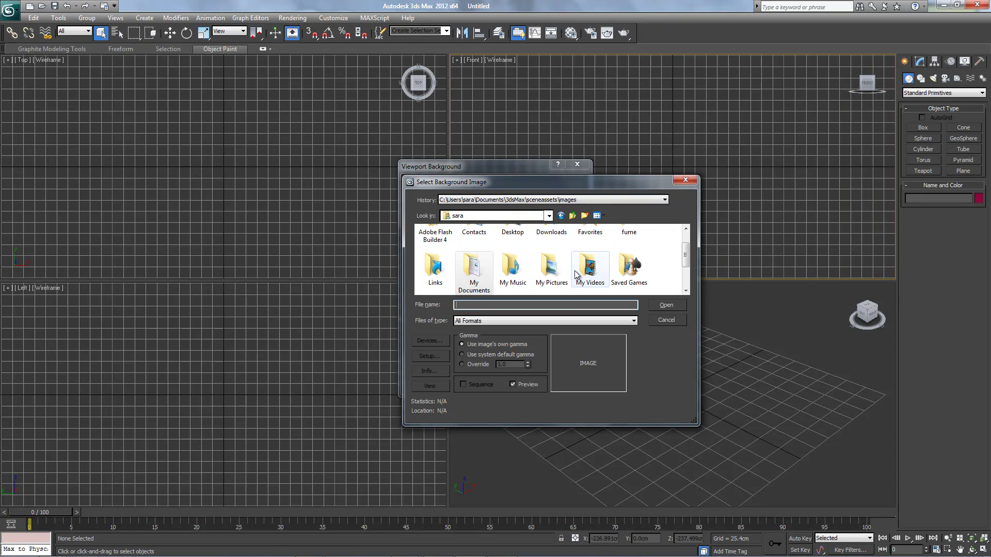
{"action": "double_click", "coordinate": [555, 265]}
{"action": "scroll", "coordinate": [660, 258], "scroll_direction": "down", "scroll_amount": 5}
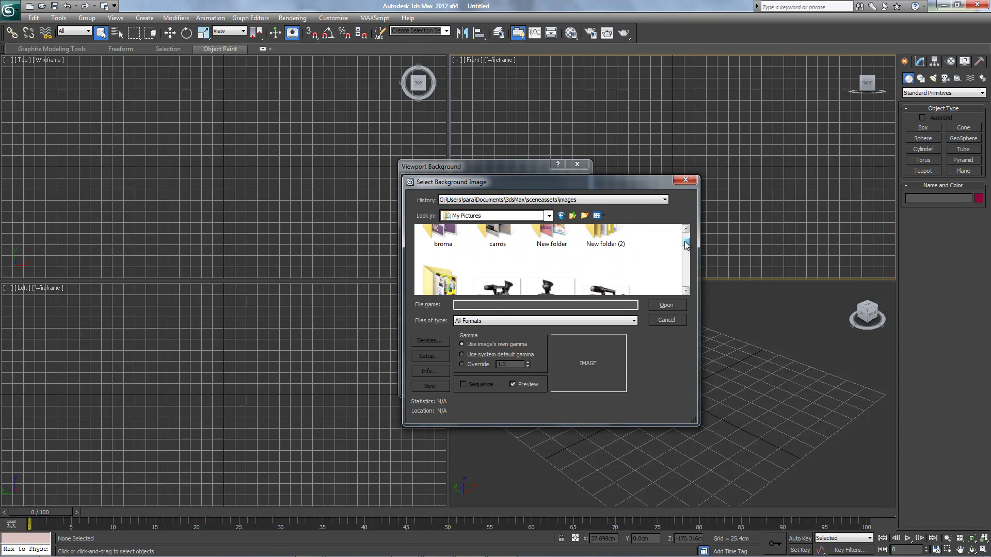
{"action": "left_click", "coordinate": [605, 248]}
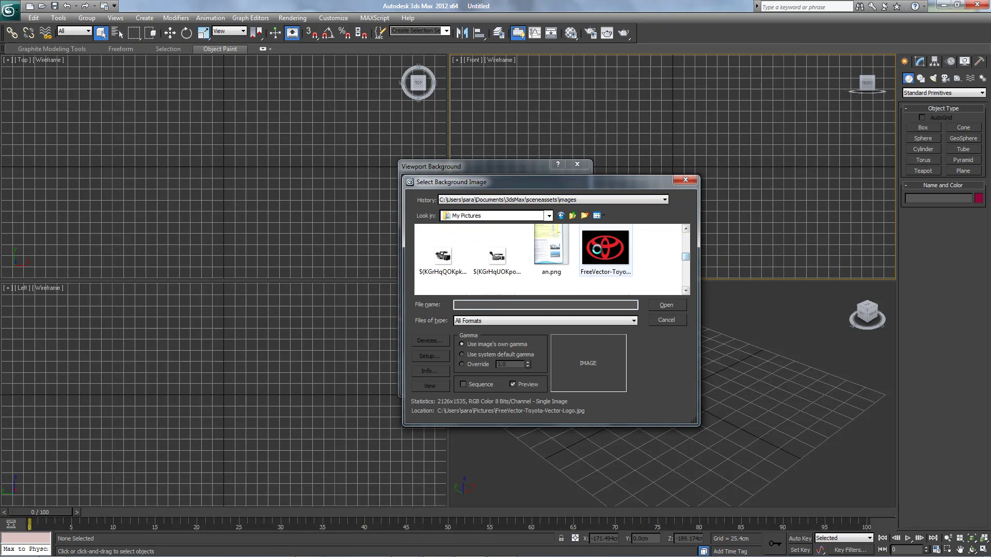
{"action": "left_click", "coordinate": [666, 305]}
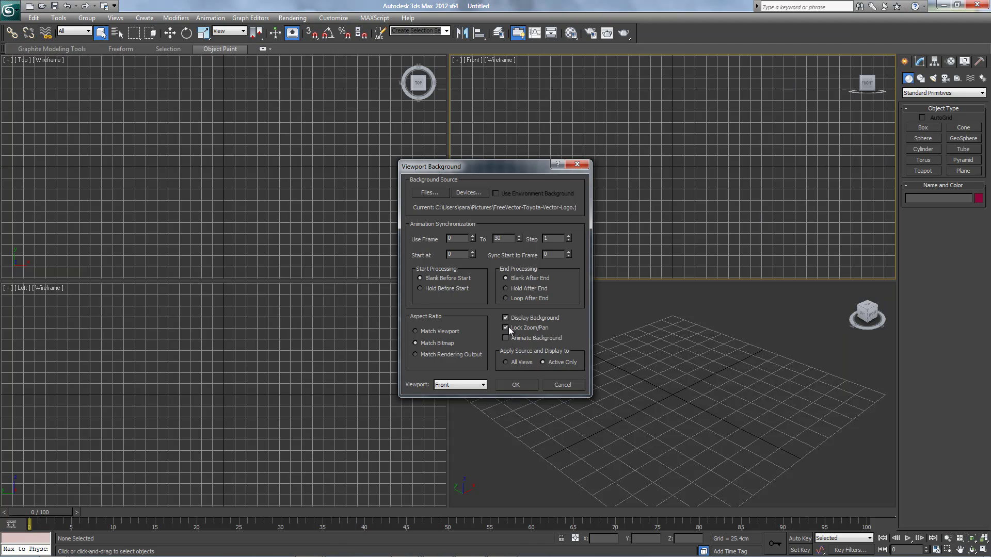
Apply the logo background, hide the Front view grid, refresh it, and maximize the Front view
{"action": "left_click", "coordinate": [516, 385]}
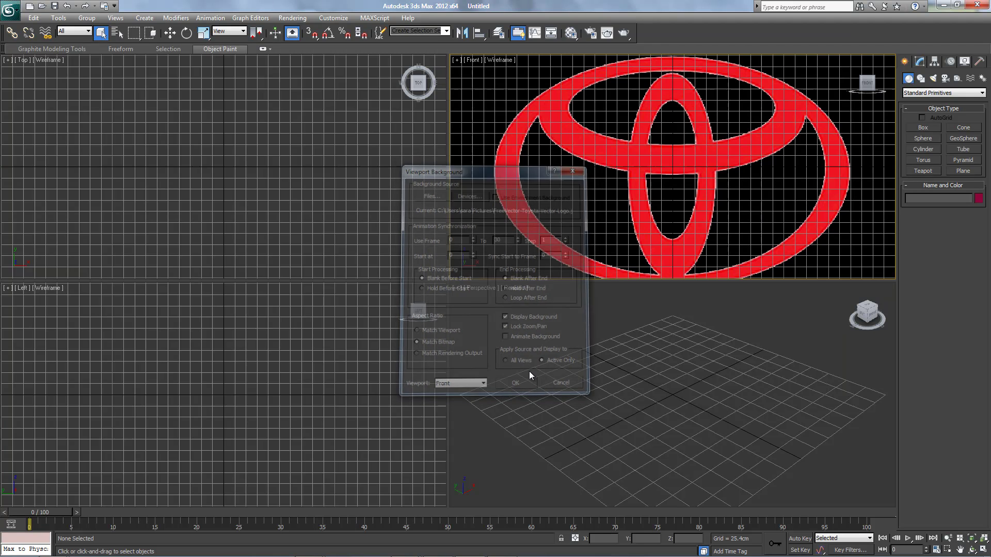
{"action": "left_click", "coordinate": [456, 60]}
{"action": "left_click", "coordinate": [505, 112]}
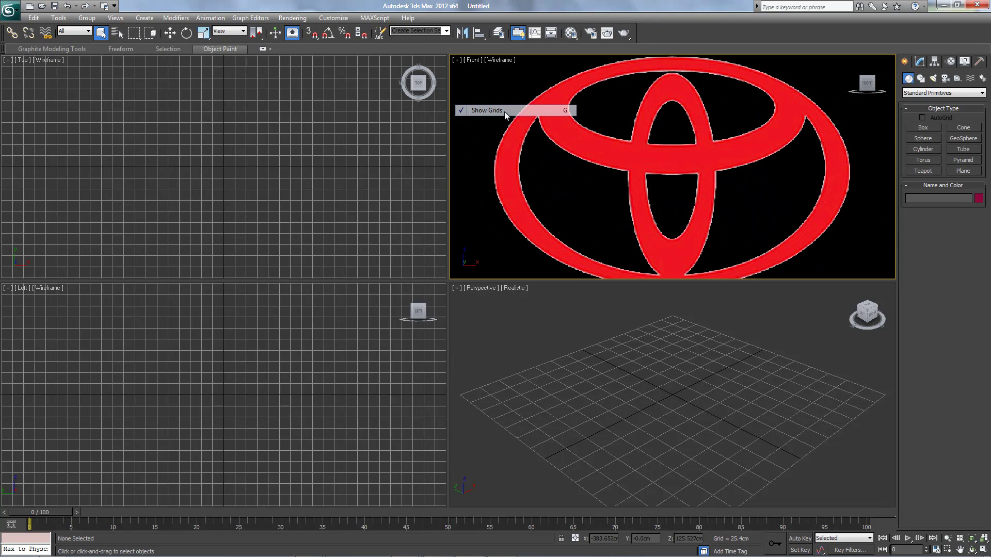
{"action": "key", "text": "shift+f"}
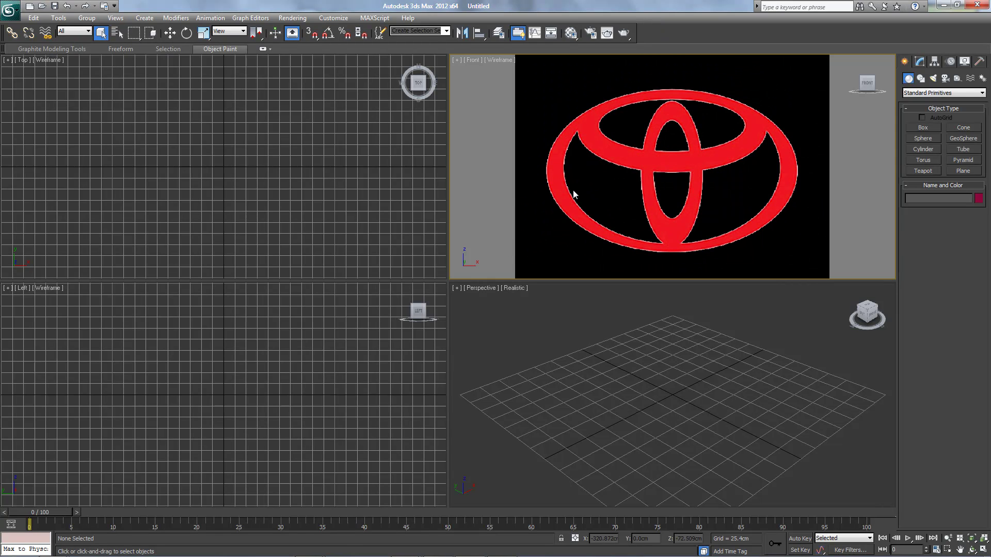
{"action": "left_click", "coordinate": [982, 551]}
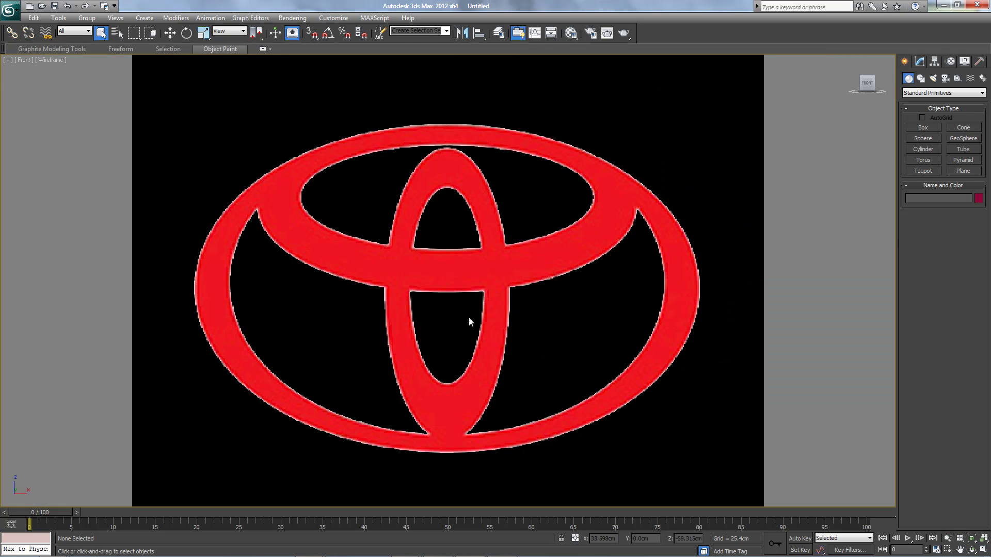
Draw an ellipse around the logo's outer ring and set its interpolation steps to 100
{"action": "left_click", "coordinate": [144, 19]}
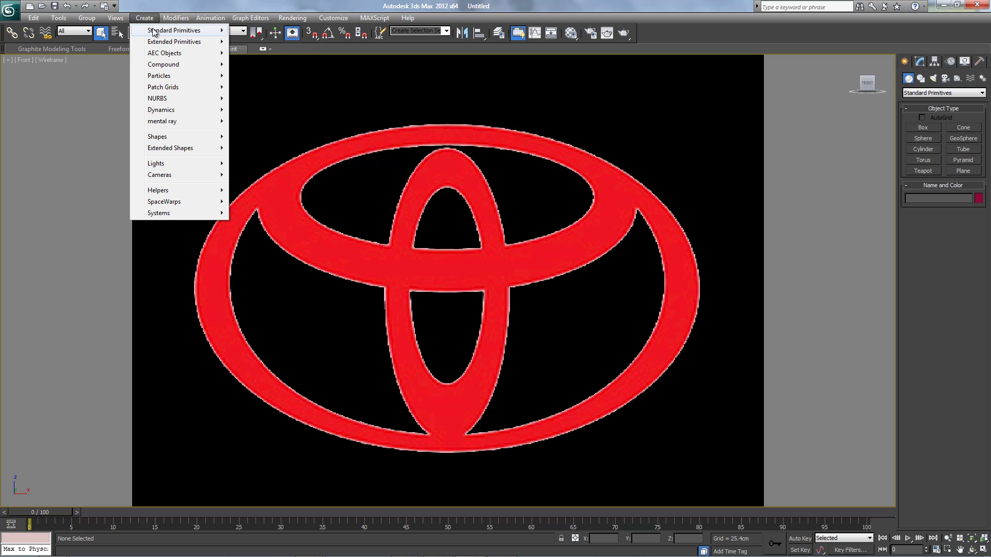
{"action": "mouse_move", "coordinate": [203, 137]}
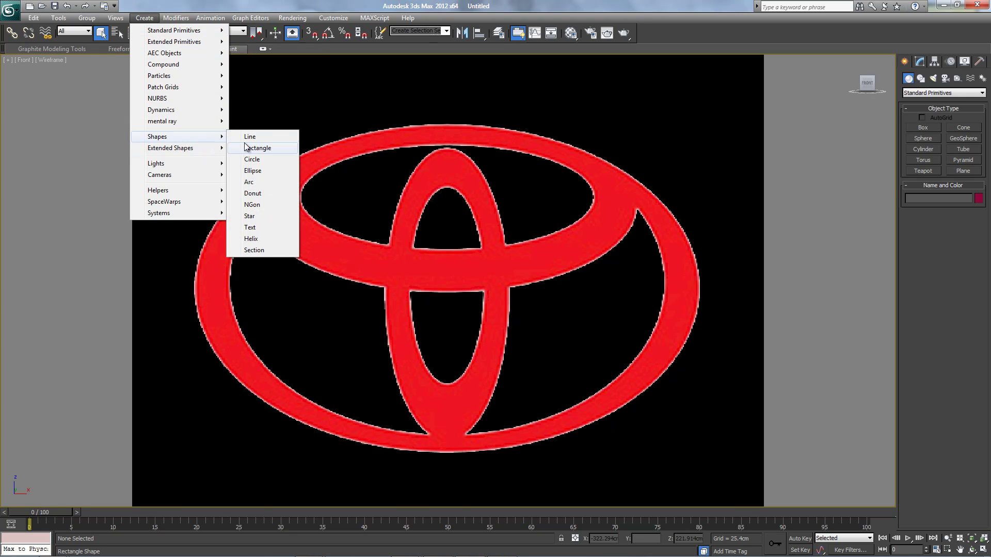
{"action": "left_click", "coordinate": [260, 170]}
{"action": "left_click_drag", "start_coordinate": [215, 143], "coordinate": [705, 474]}
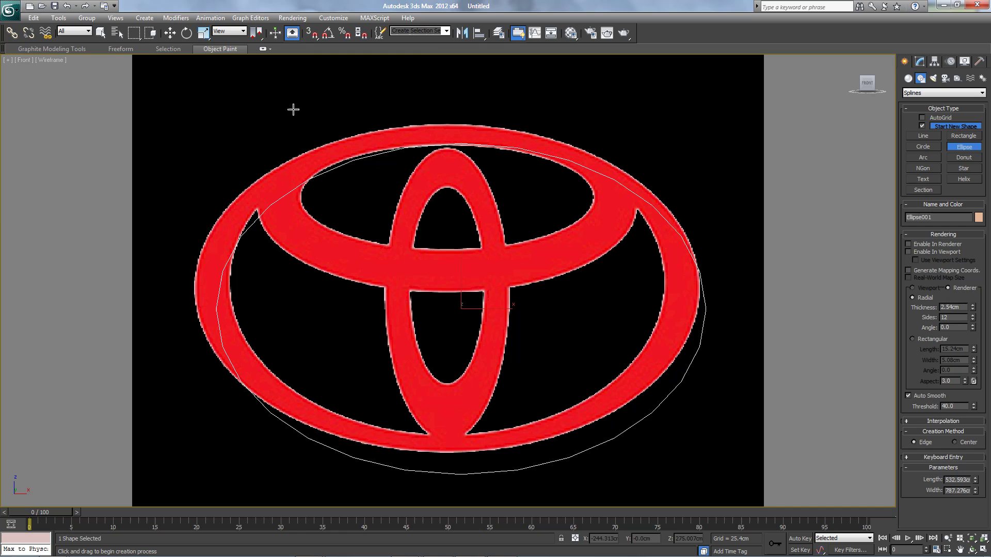
{"action": "left_click", "coordinate": [170, 32]}
{"action": "left_click_drag", "start_coordinate": [468, 291], "coordinate": [455, 272]}
{"action": "left_click", "coordinate": [932, 63]}
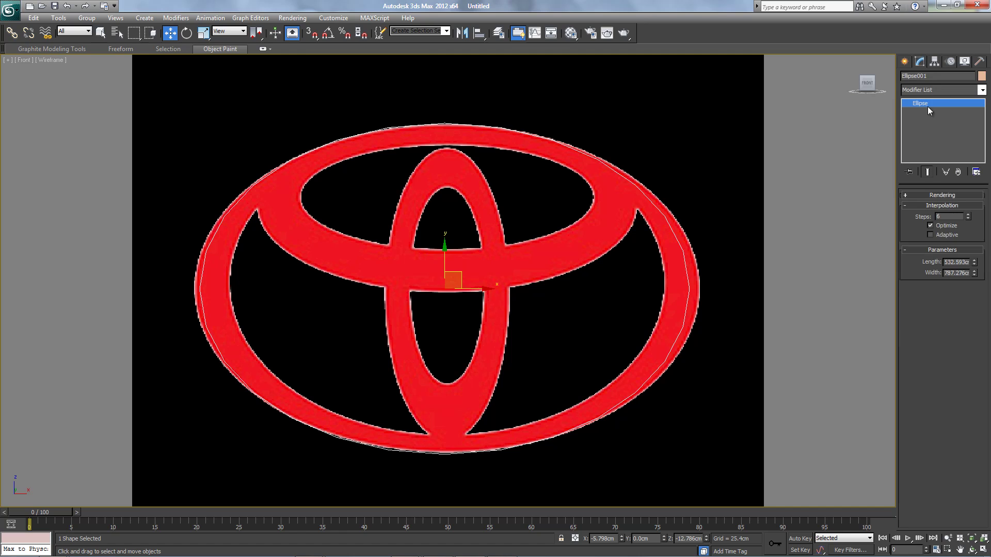
{"action": "double_click", "coordinate": [948, 217]}
{"action": "type", "text": "100"}
{"action": "left_click", "coordinate": [724, 260]}
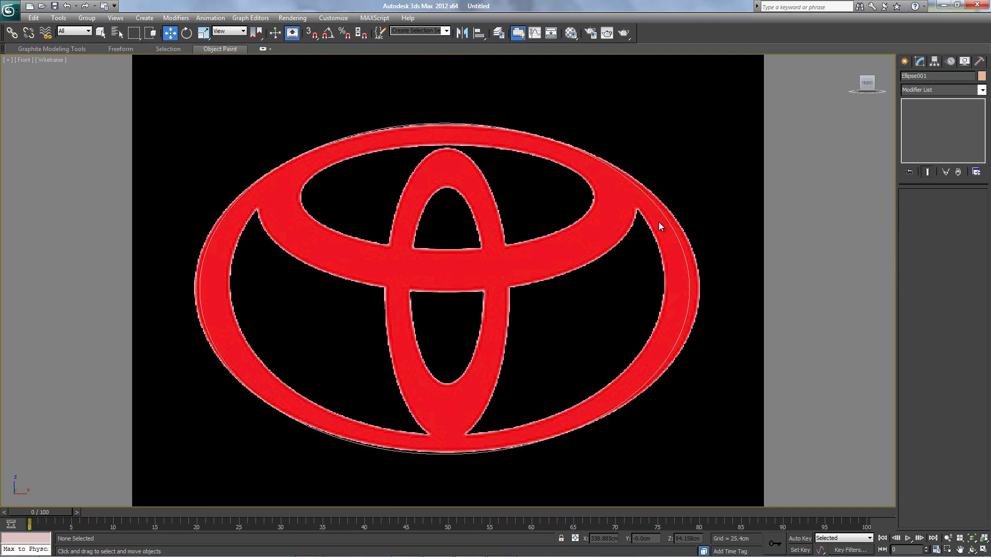
Scale and nudge Ellipse001 so it sits exactly on the outer ring
{"action": "left_click", "coordinate": [203, 33]}
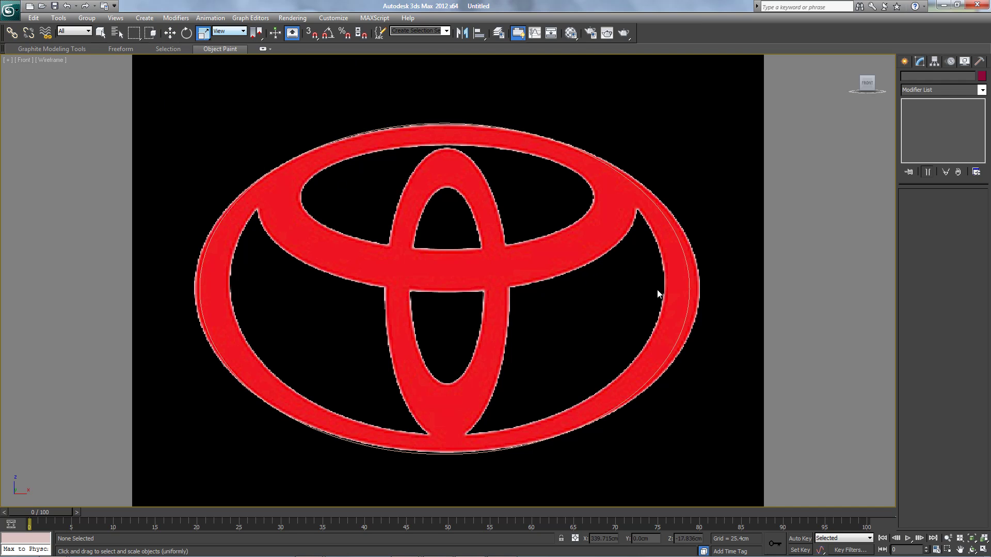
{"action": "left_click", "coordinate": [689, 281]}
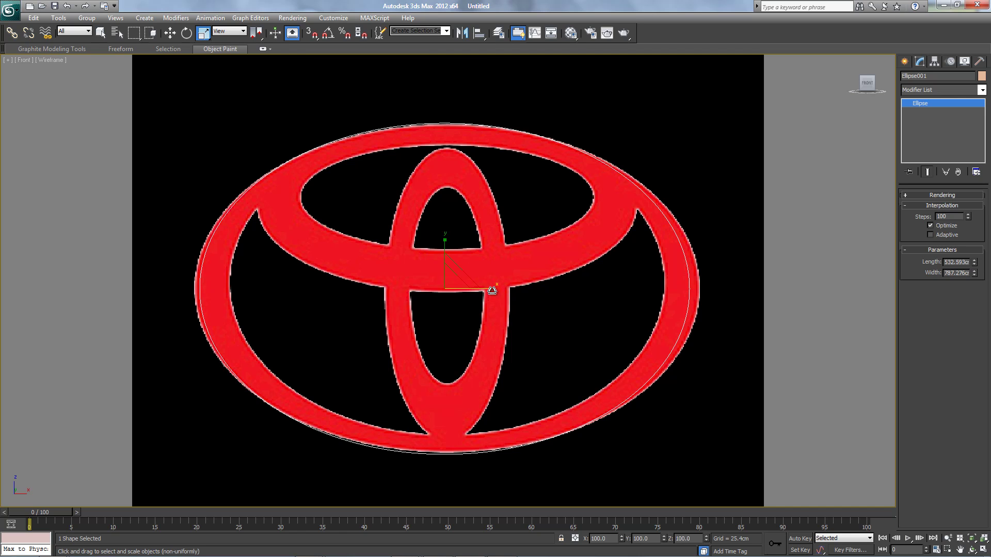
{"action": "left_click_drag", "start_coordinate": [492, 290], "coordinate": [494, 290]}
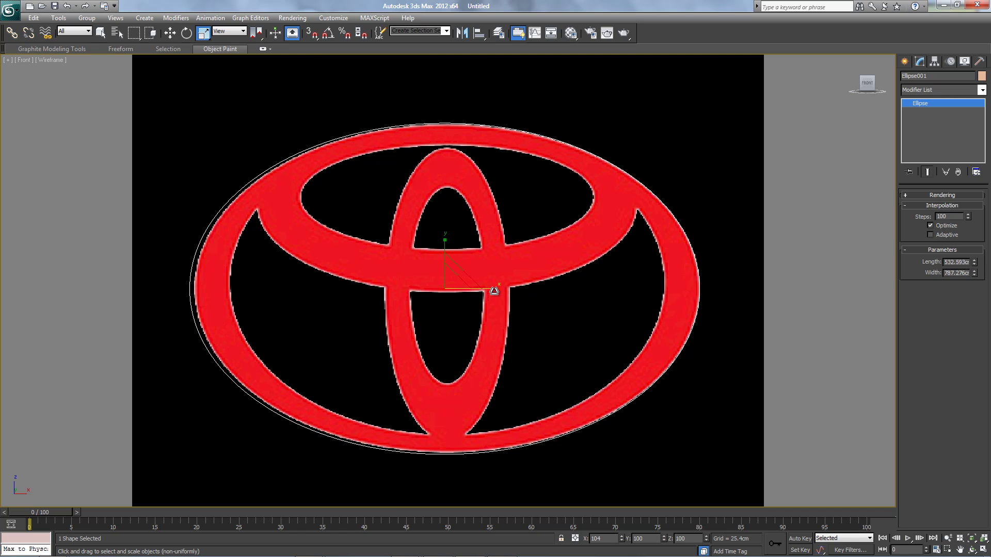
{"action": "left_click_drag", "start_coordinate": [494, 291], "coordinate": [493, 292]}
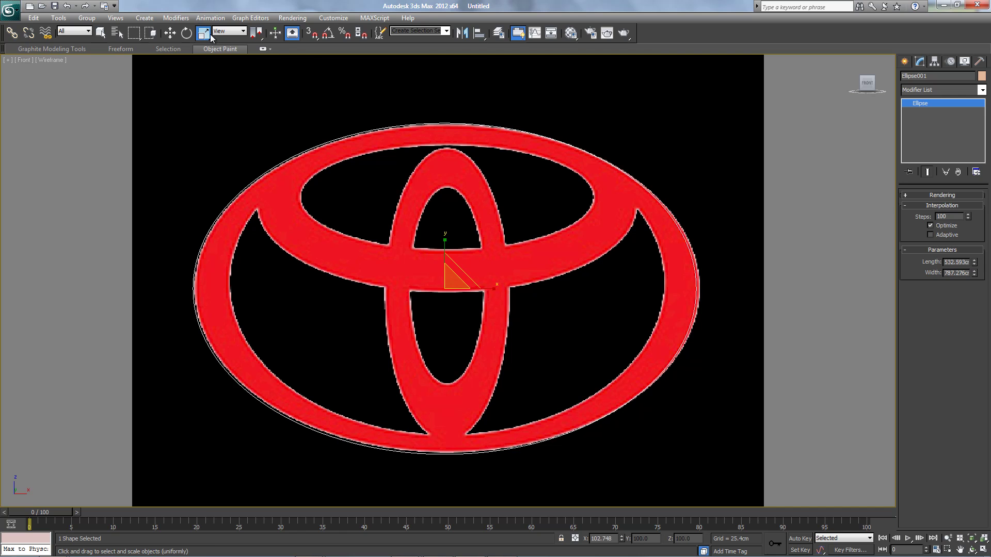
{"action": "left_click", "coordinate": [169, 32]}
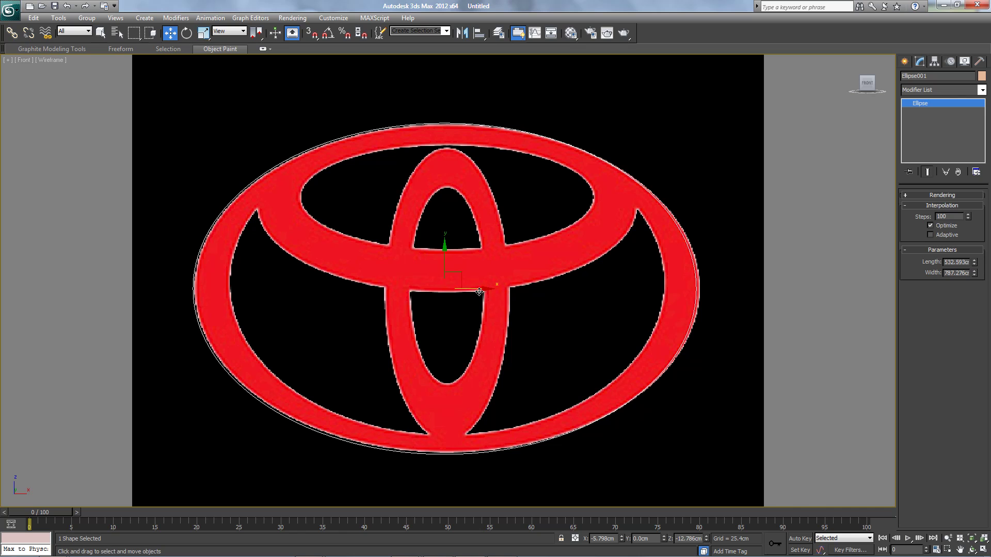
{"action": "left_click_drag", "start_coordinate": [480, 291], "coordinate": [482, 290]}
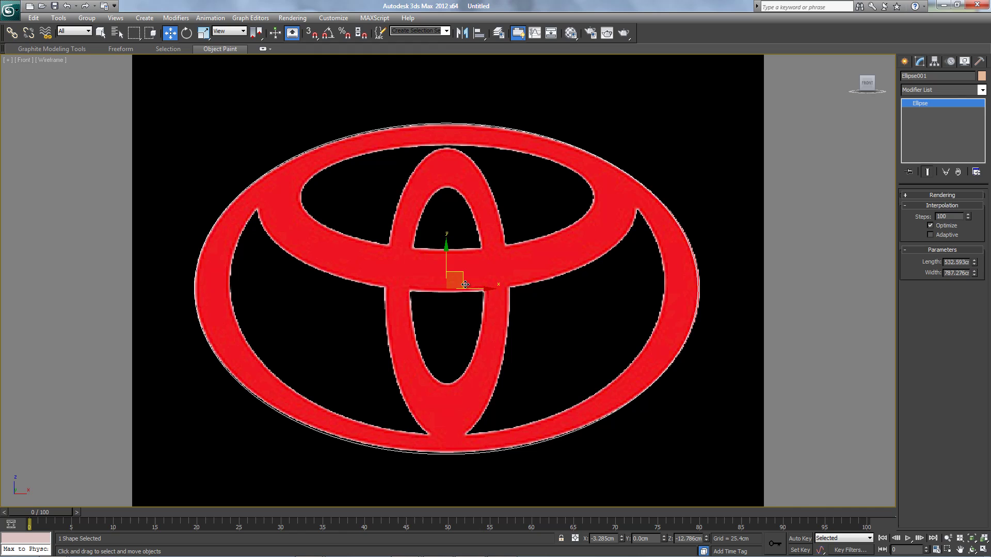
{"action": "left_click", "coordinate": [202, 34]}
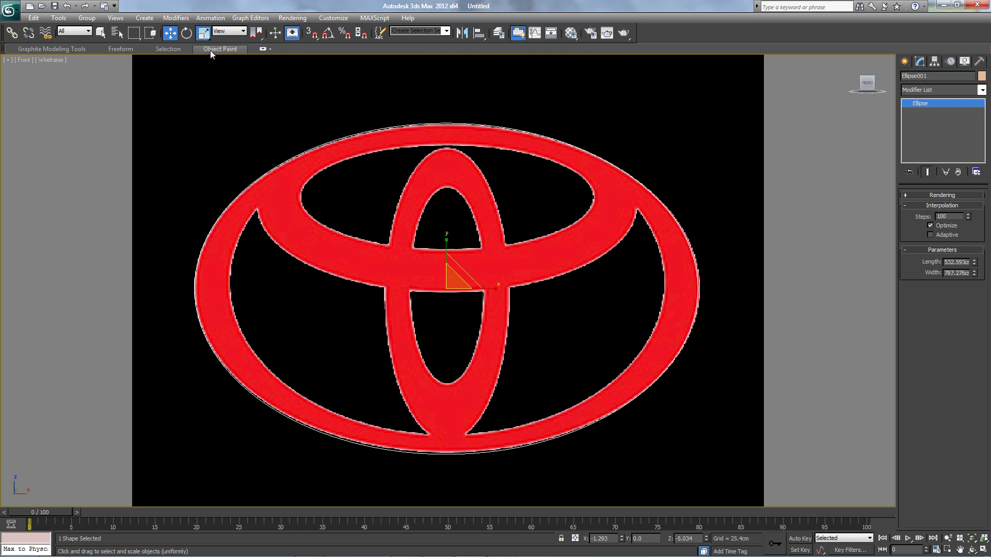
{"action": "left_click_drag", "start_coordinate": [449, 287], "coordinate": [450, 286]}
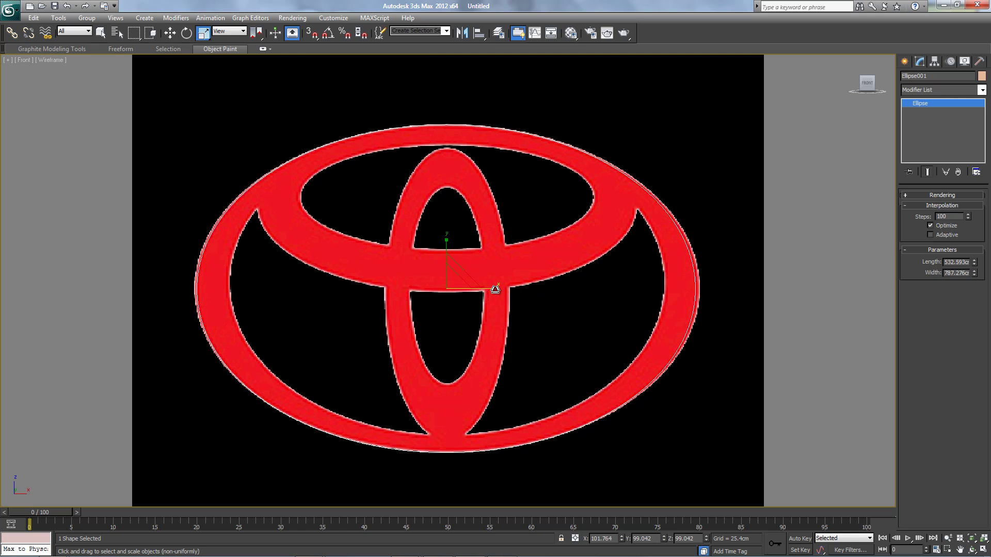
{"action": "left_click_drag", "start_coordinate": [495, 289], "coordinate": [496, 294]}
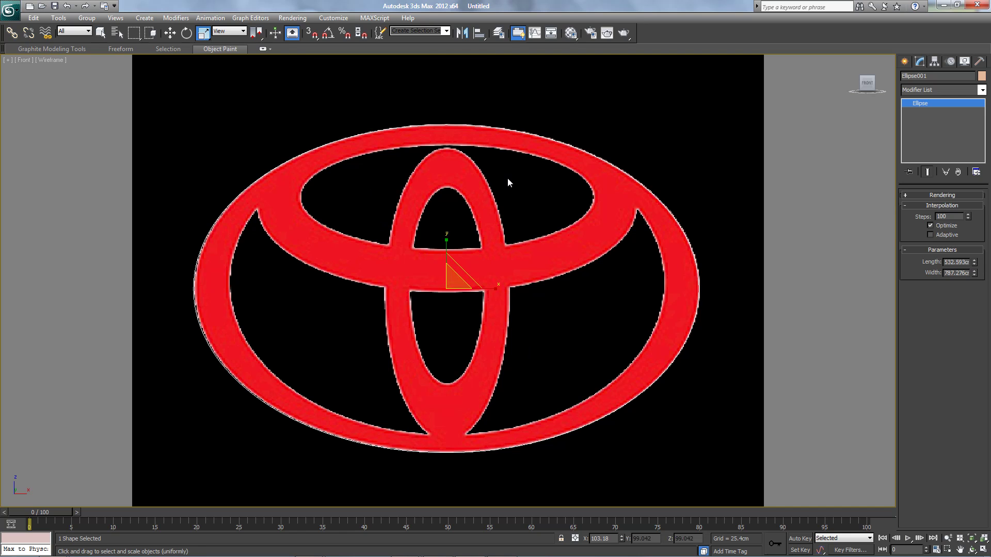
Draw a second ellipse over the logo's upper ring and move it down onto it
{"action": "left_click", "coordinate": [145, 18]}
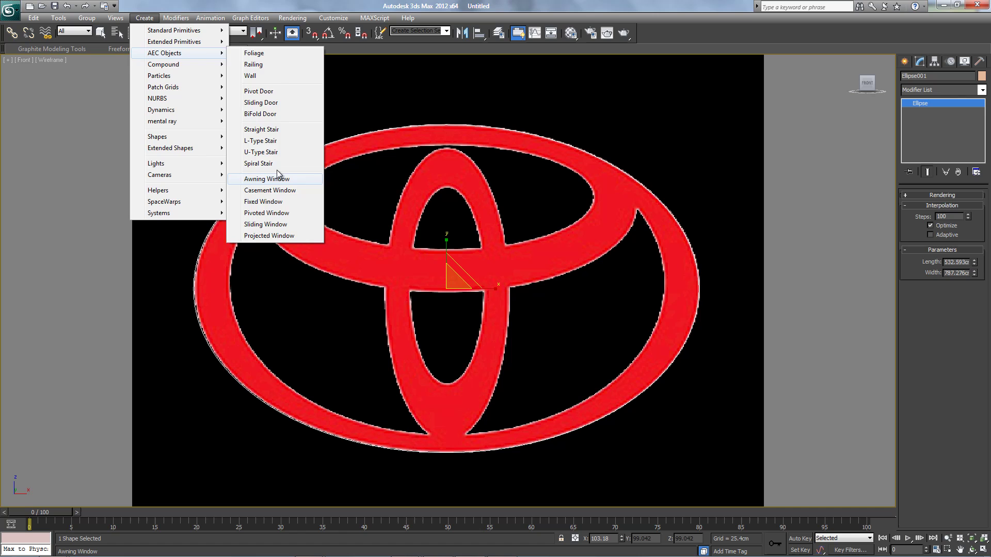
{"action": "mouse_move", "coordinate": [206, 139]}
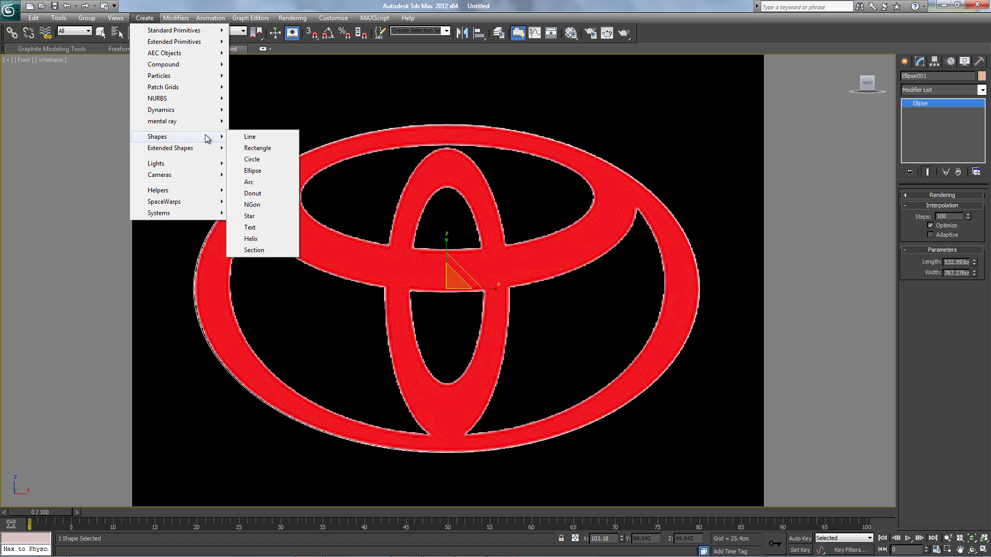
{"action": "left_click", "coordinate": [257, 172]}
{"action": "left_click_drag", "start_coordinate": [301, 120], "coordinate": [581, 234]}
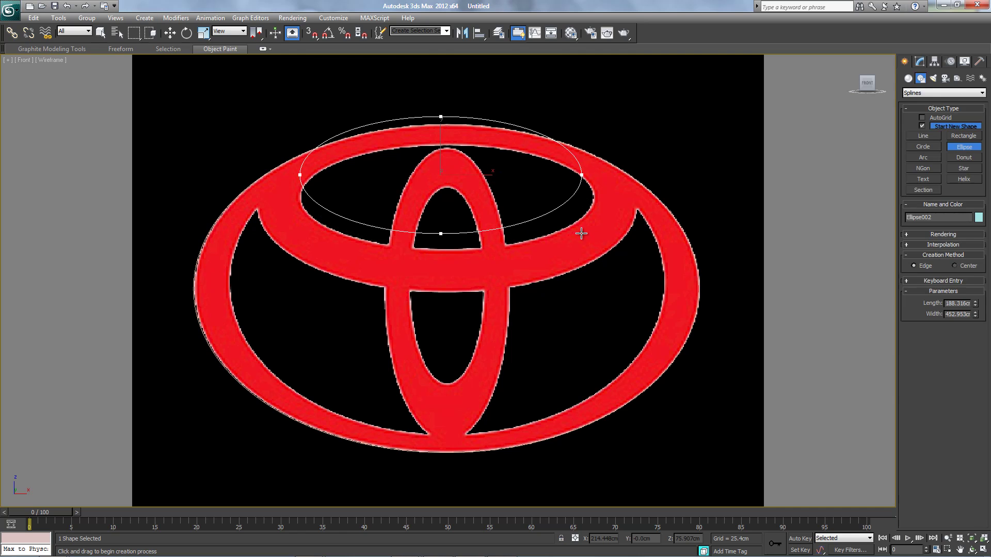
{"action": "left_click", "coordinate": [170, 33]}
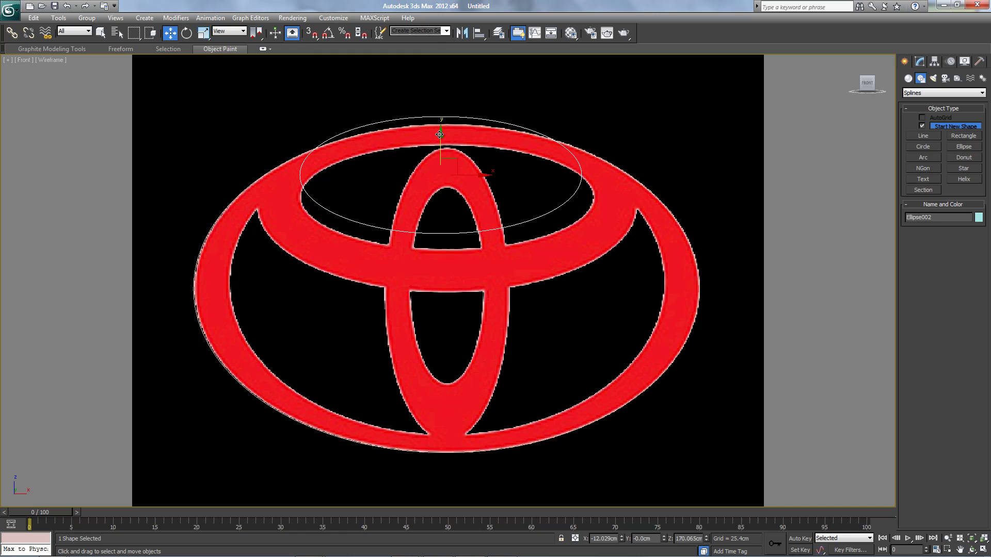
{"action": "left_click_drag", "start_coordinate": [439, 133], "coordinate": [439, 156]}
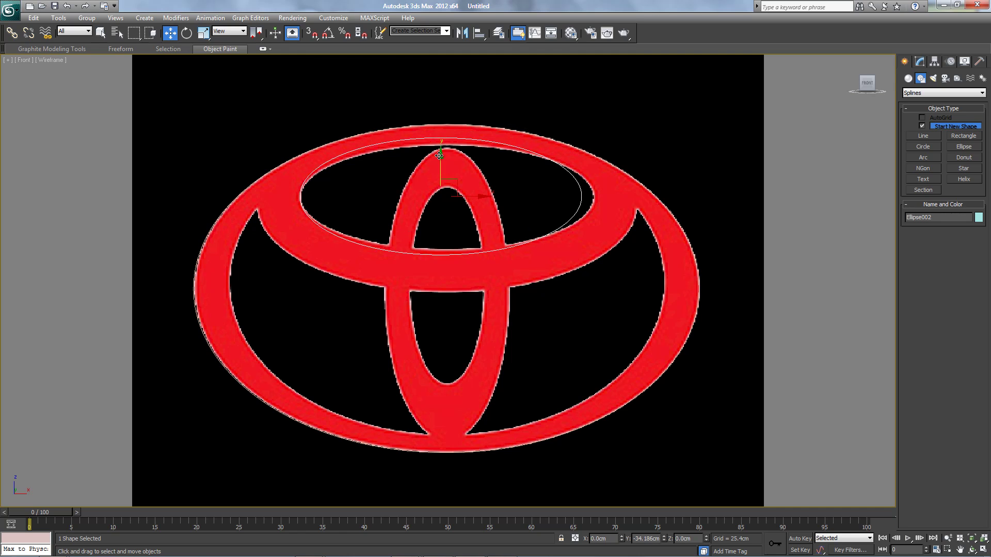
Squash, widen and nudge Ellipse002 to match the upper ring's inner opening
{"action": "left_click", "coordinate": [204, 32]}
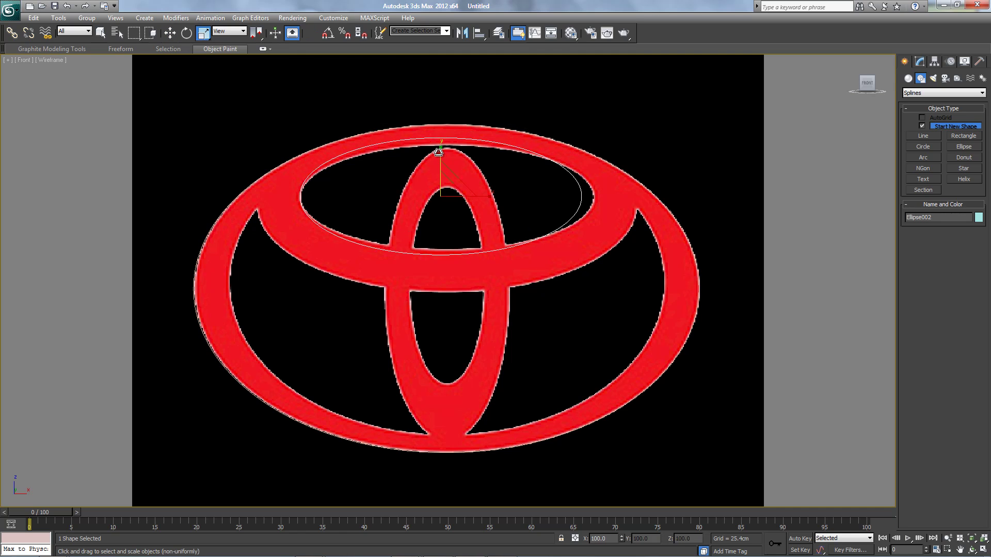
{"action": "left_click_drag", "start_coordinate": [439, 150], "coordinate": [439, 156]}
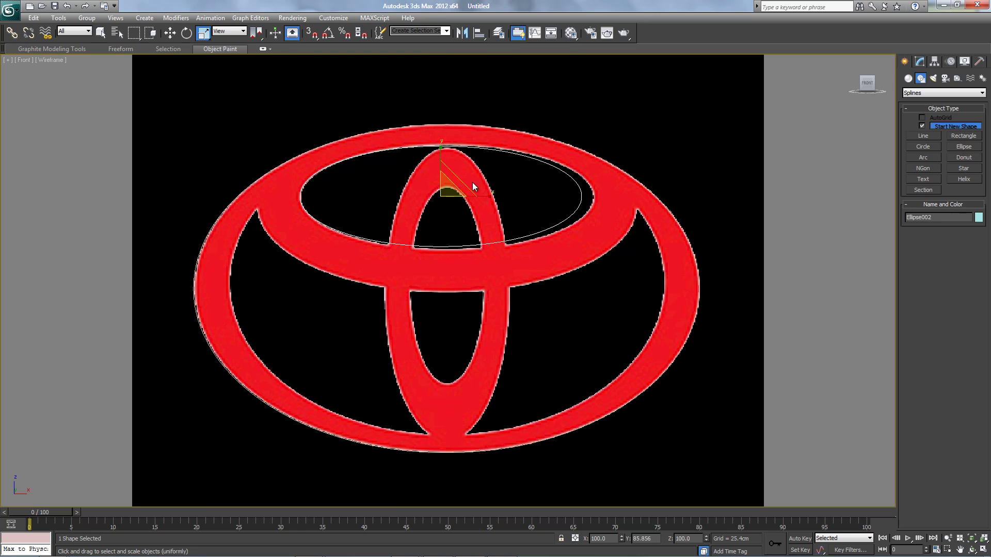
{"action": "left_click_drag", "start_coordinate": [489, 196], "coordinate": [489, 198]}
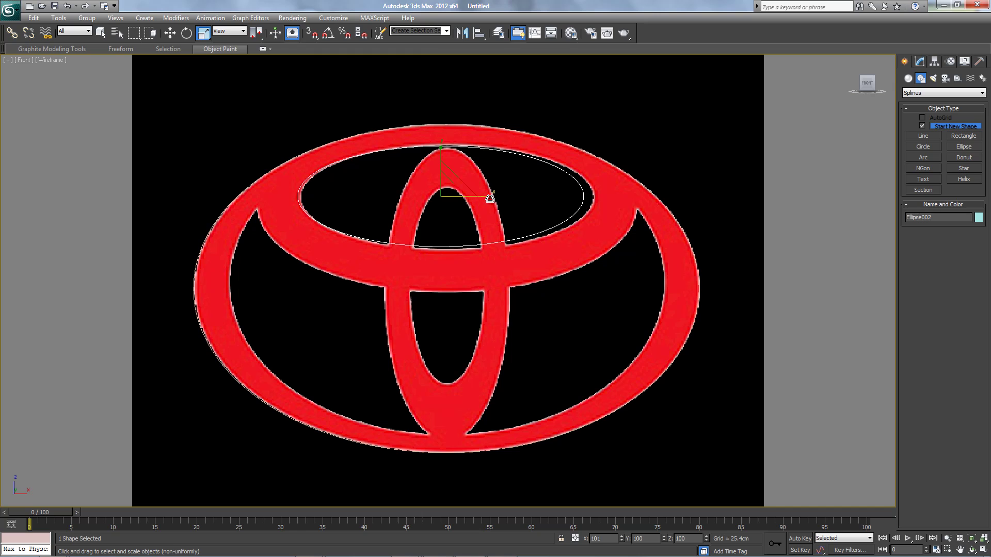
{"action": "left_click", "coordinate": [170, 33]}
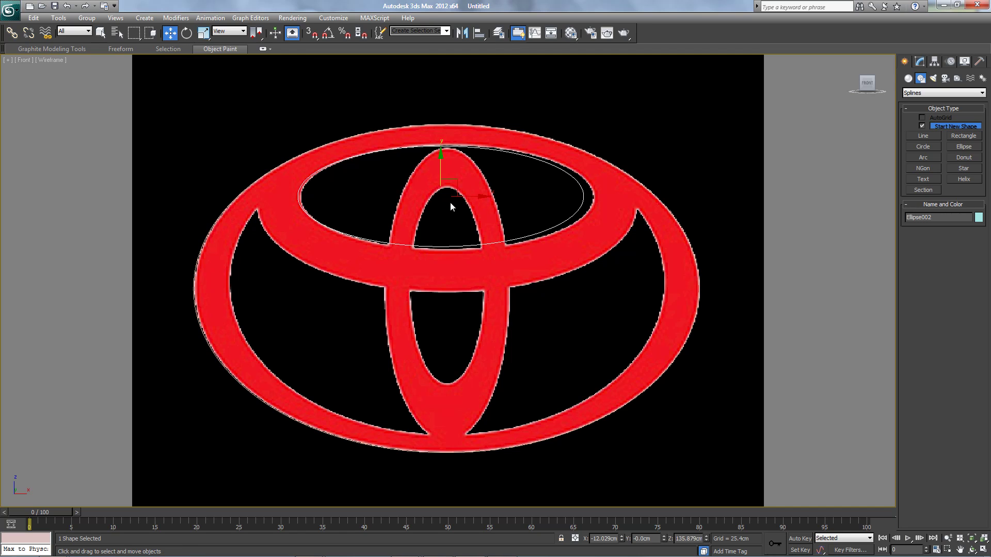
{"action": "left_click_drag", "start_coordinate": [479, 195], "coordinate": [483, 197]}
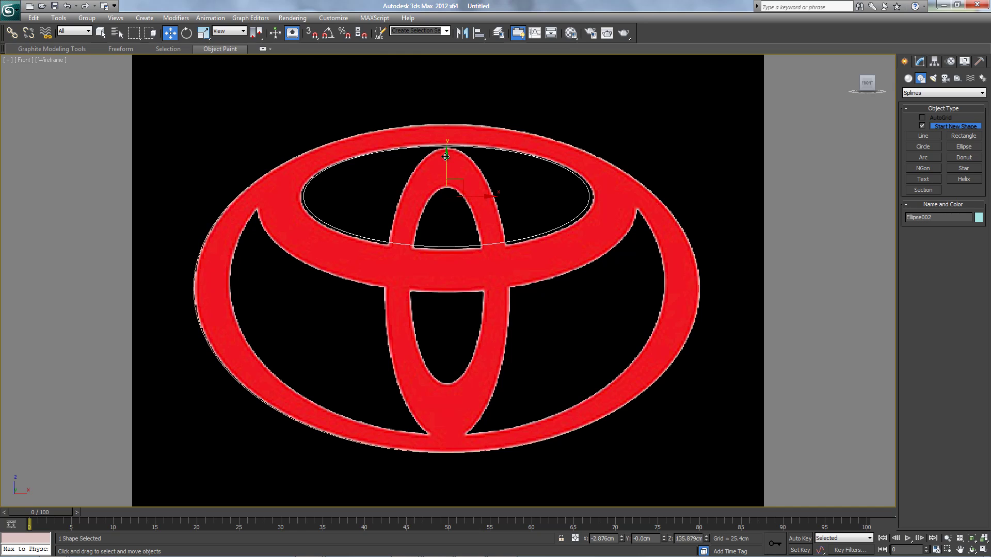
{"action": "left_click_drag", "start_coordinate": [445, 156], "coordinate": [448, 157]}
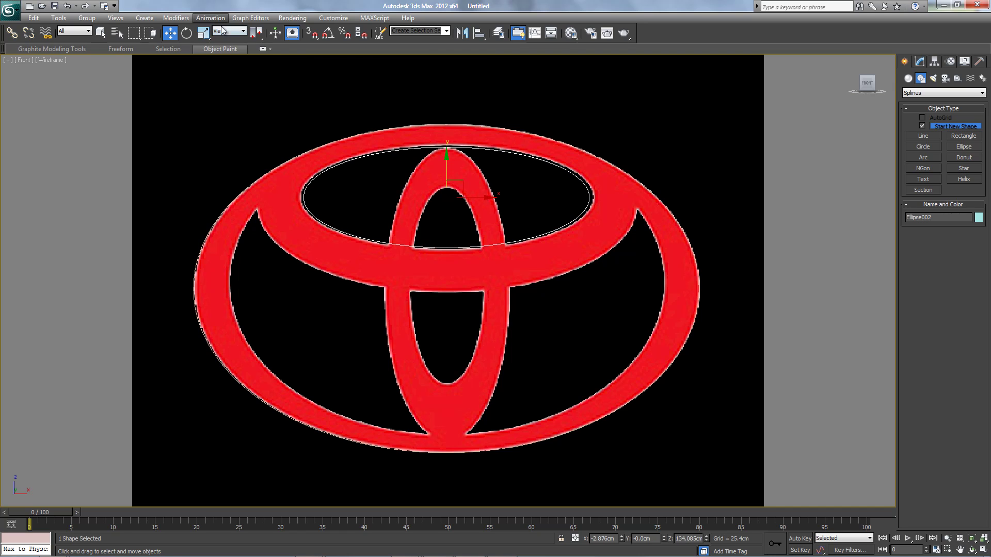
{"action": "left_click", "coordinate": [203, 32]}
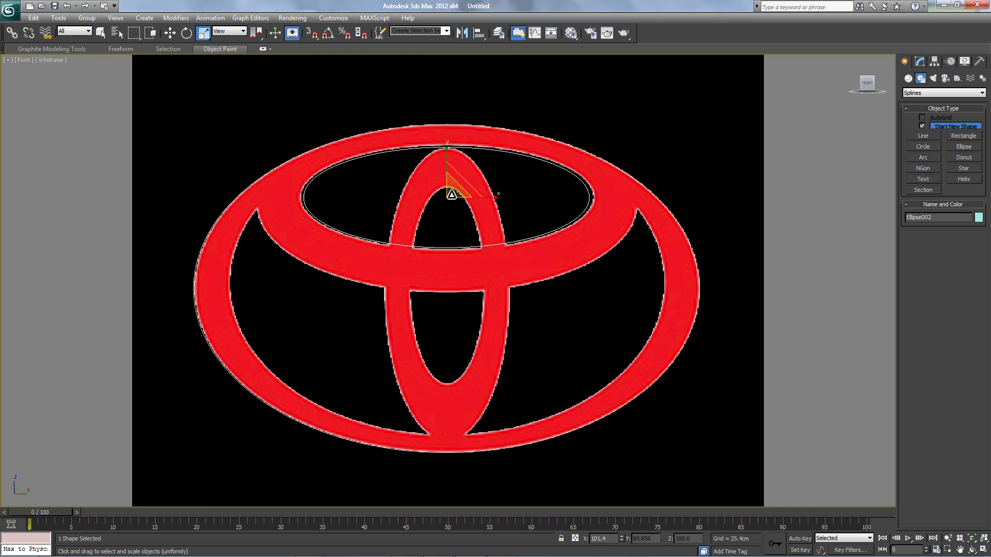
{"action": "left_click_drag", "start_coordinate": [451, 195], "coordinate": [453, 193]}
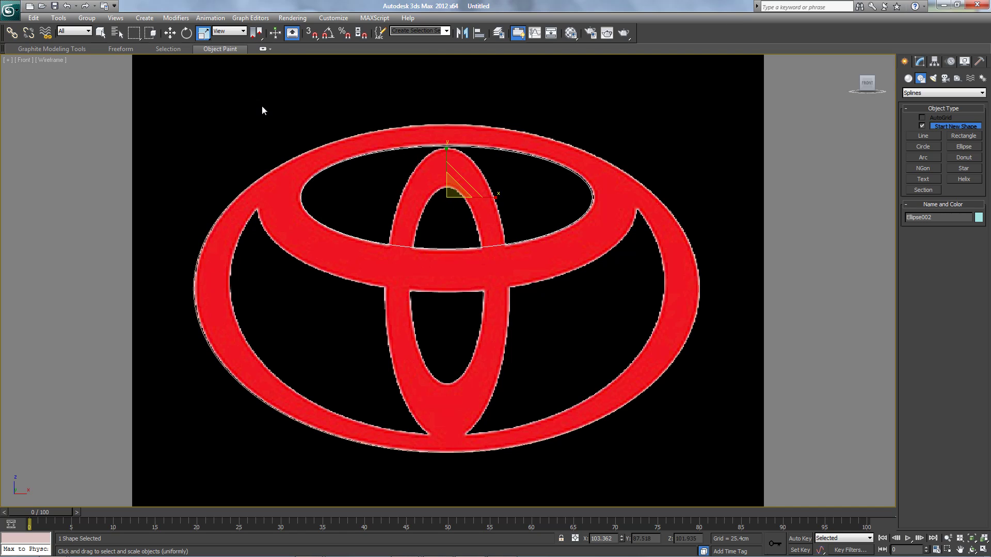
{"action": "left_click", "coordinate": [170, 33]}
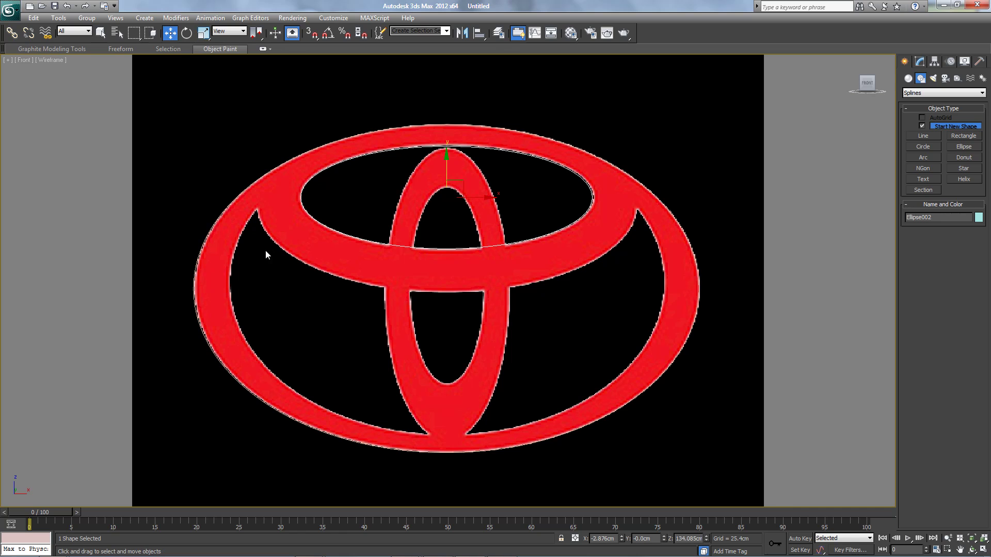
Draw a large third ellipse around the horizontal oval and shift it down and right
{"action": "left_click", "coordinate": [144, 18]}
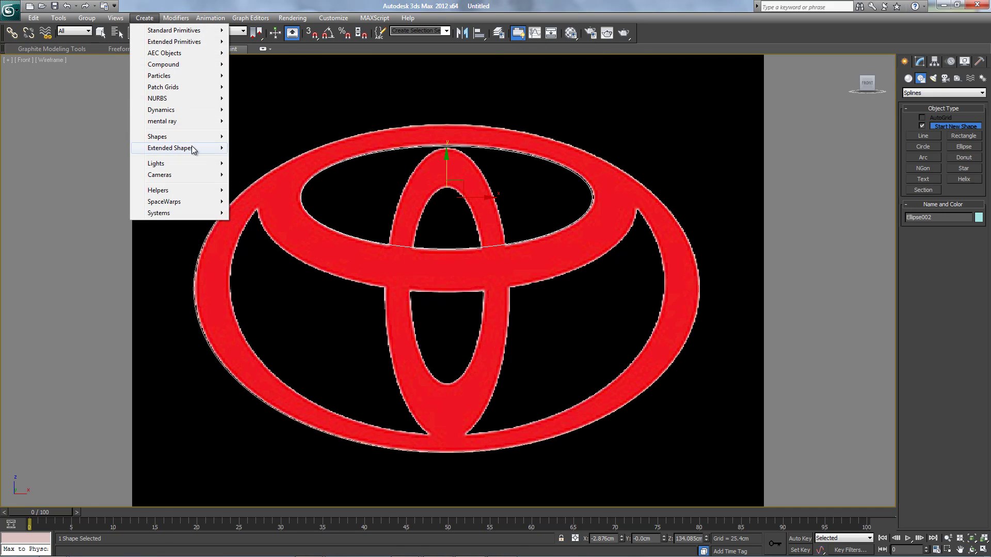
{"action": "mouse_move", "coordinate": [205, 137]}
{"action": "left_click", "coordinate": [258, 171]}
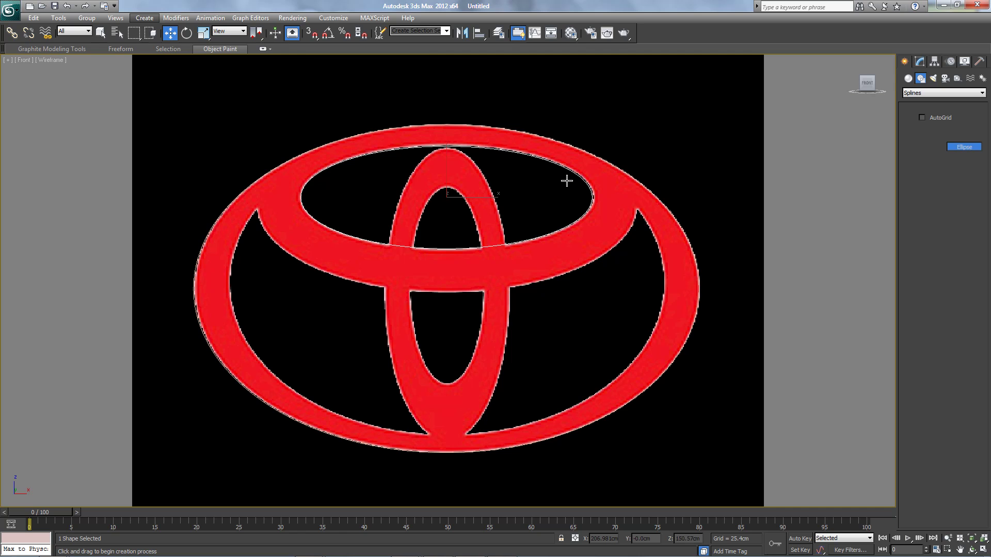
{"action": "left_click_drag", "start_coordinate": [210, 132], "coordinate": [656, 418]}
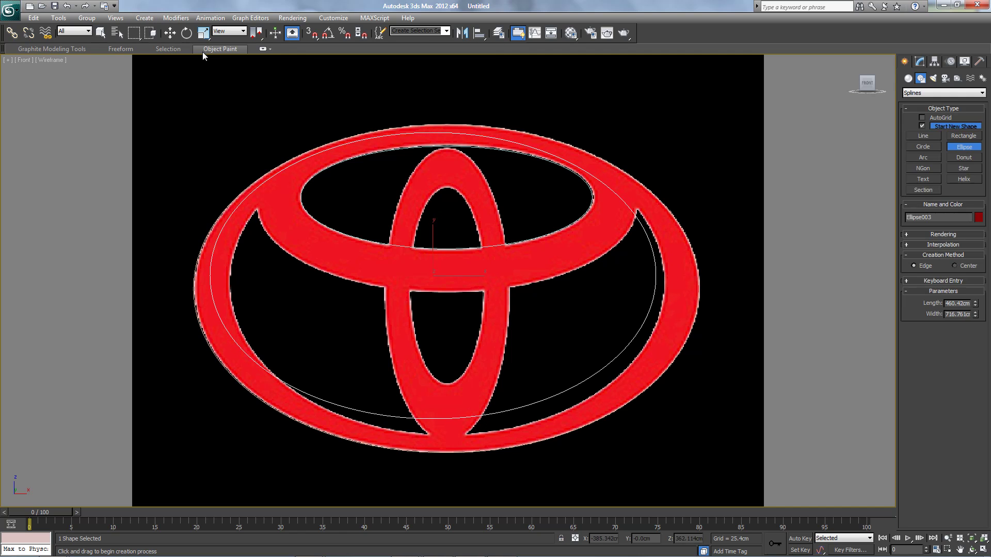
{"action": "left_click", "coordinate": [169, 32]}
{"action": "left_click_drag", "start_coordinate": [434, 236], "coordinate": [463, 238]}
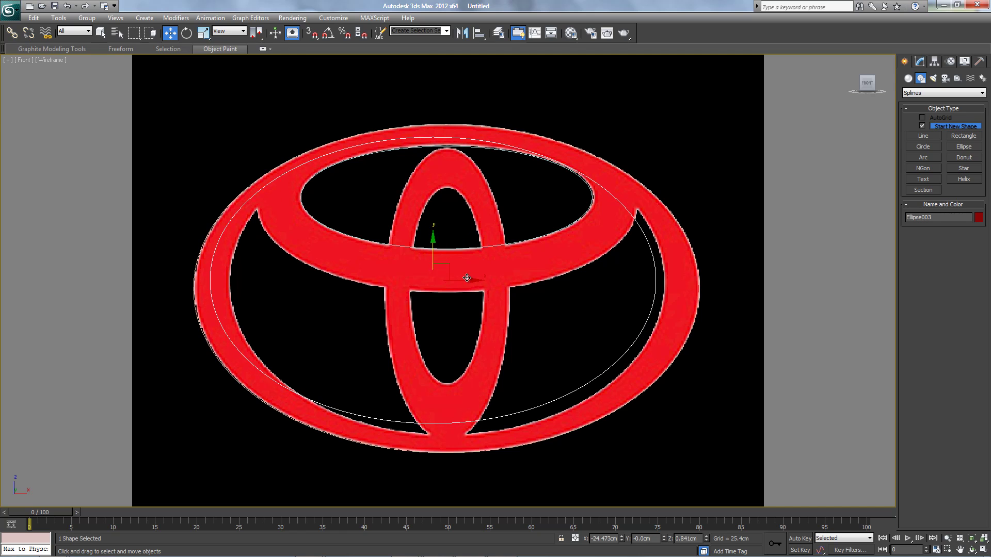
{"action": "left_click_drag", "start_coordinate": [468, 280], "coordinate": [480, 284]}
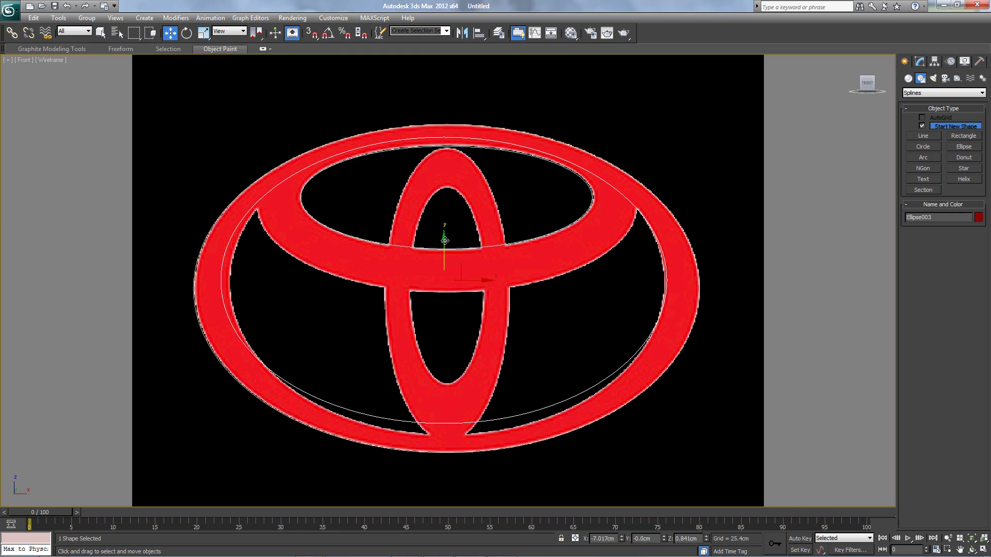
{"action": "left_click_drag", "start_coordinate": [445, 240], "coordinate": [450, 253]}
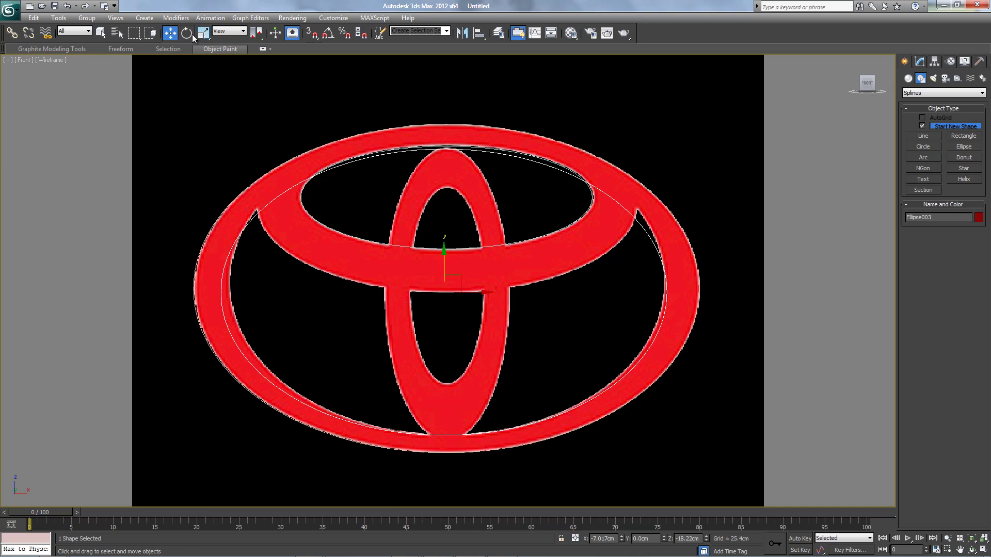
Make Ellipse003 narrower and taller, then raise it onto the oval's edge
{"action": "left_click", "coordinate": [203, 33]}
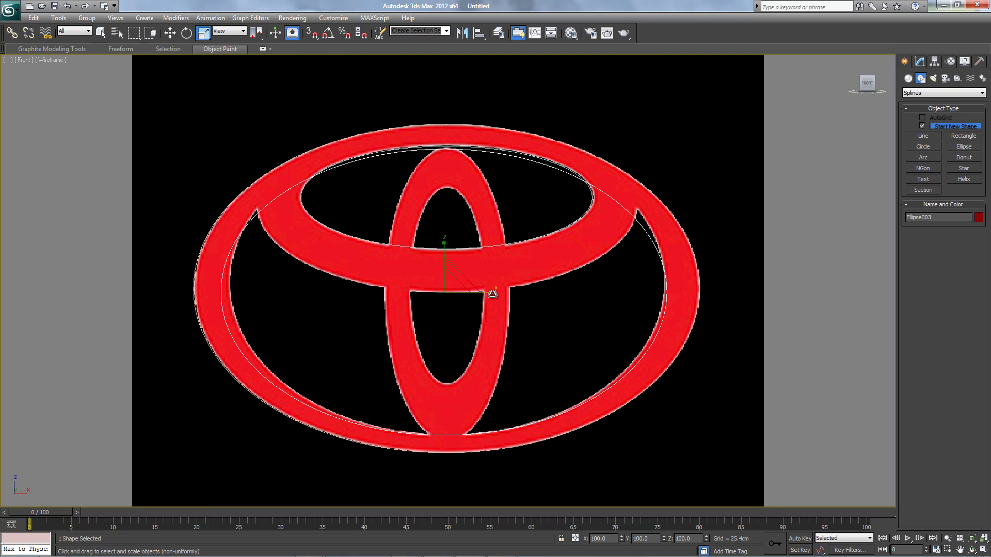
{"action": "left_click_drag", "start_coordinate": [493, 294], "coordinate": [491, 293]}
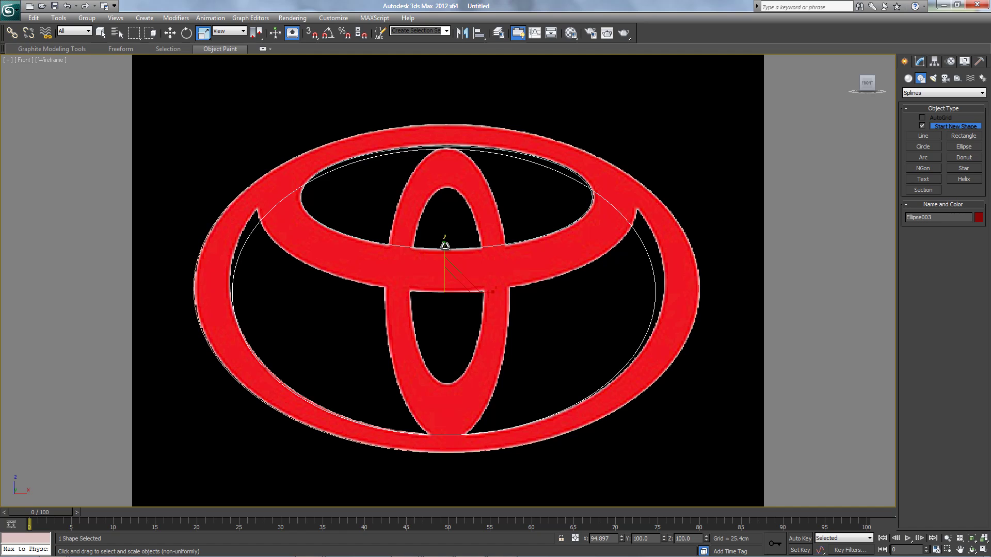
{"action": "left_click_drag", "start_coordinate": [444, 268], "coordinate": [445, 243]}
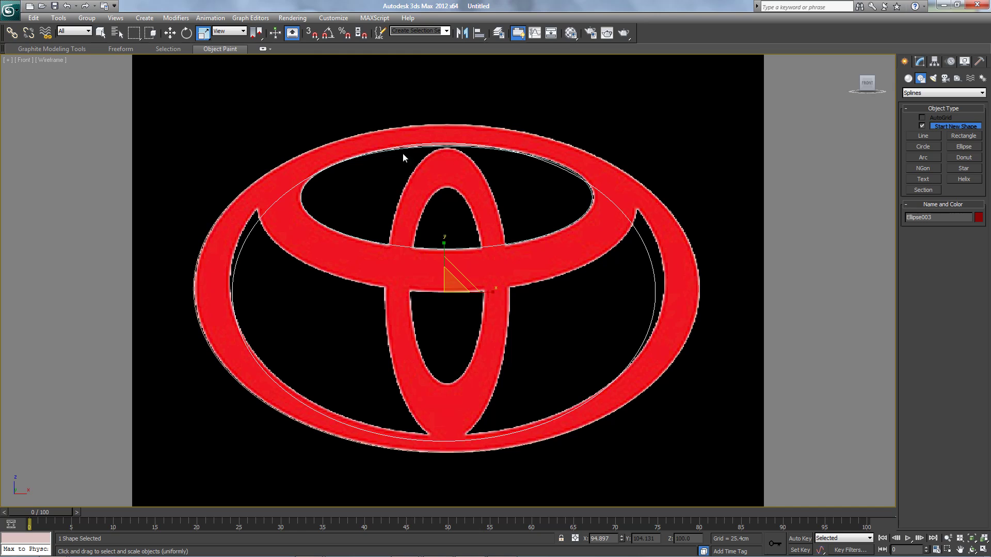
{"action": "left_click", "coordinate": [170, 32]}
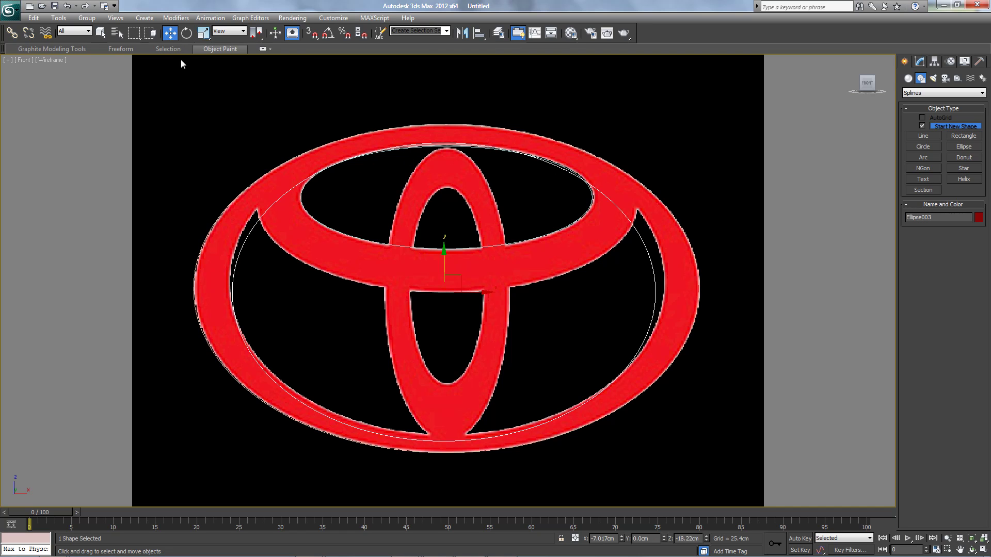
{"action": "left_click_drag", "start_coordinate": [445, 255], "coordinate": [442, 249]}
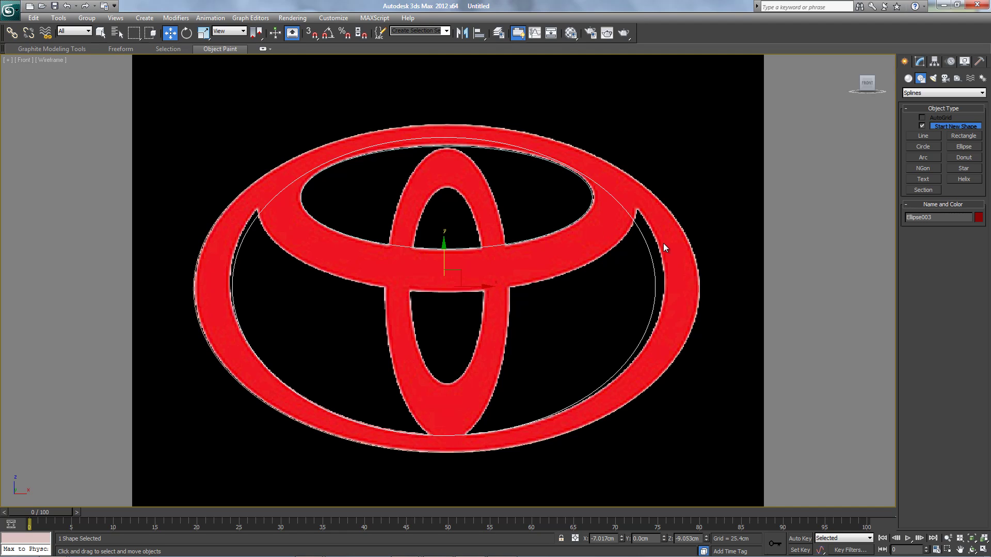
Convert Ellipse003 to an Editable Spline and switch to Segment sub-object level
{"action": "left_click", "coordinate": [923, 60]}
{"action": "right_click", "coordinate": [919, 103]}
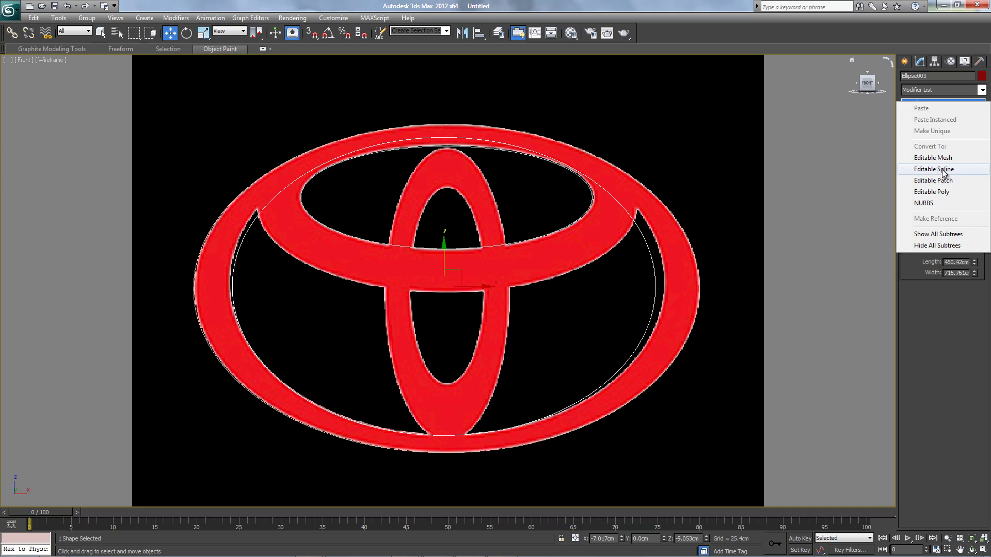
{"action": "left_click", "coordinate": [943, 170]}
{"action": "left_click", "coordinate": [907, 103]}
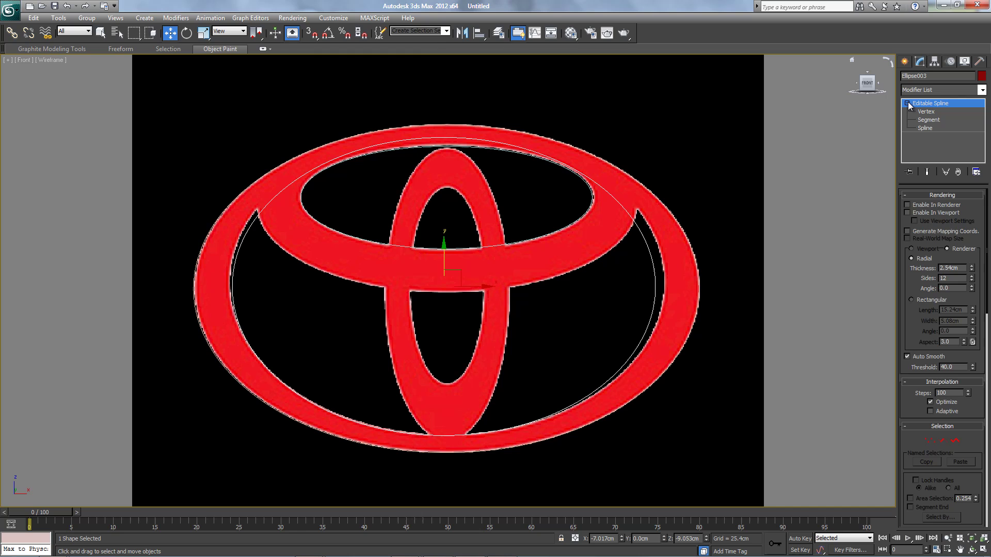
{"action": "left_click", "coordinate": [928, 120]}
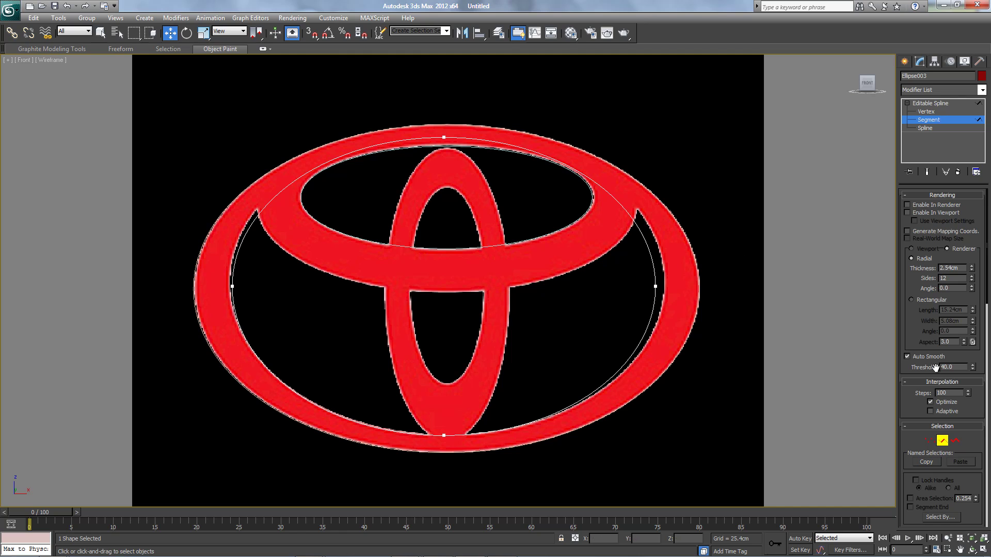
Use Refine to add vertices at the upper-right and upper-left notches
{"action": "left_click_drag", "start_coordinate": [911, 285], "coordinate": [908, 195]}
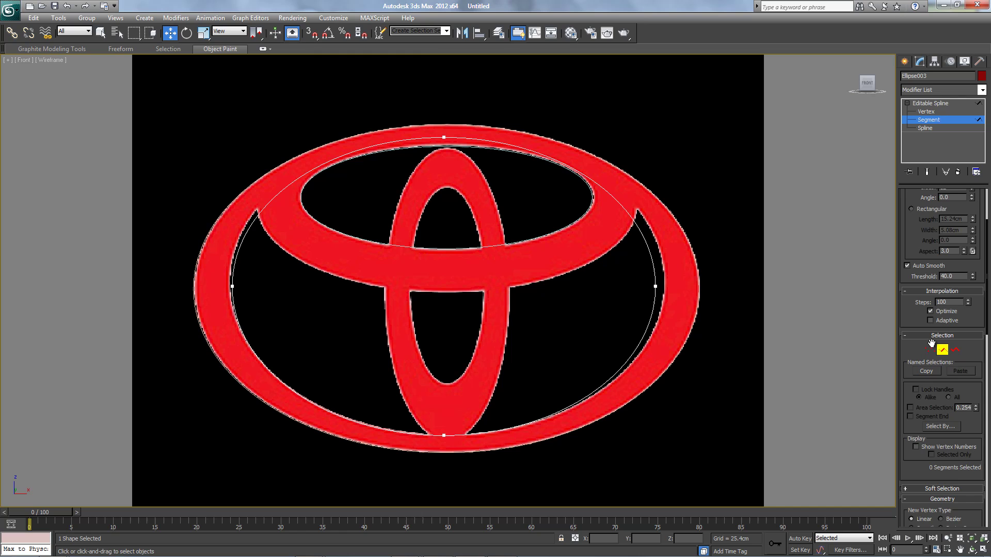
{"action": "left_click_drag", "start_coordinate": [906, 384], "coordinate": [900, 245]}
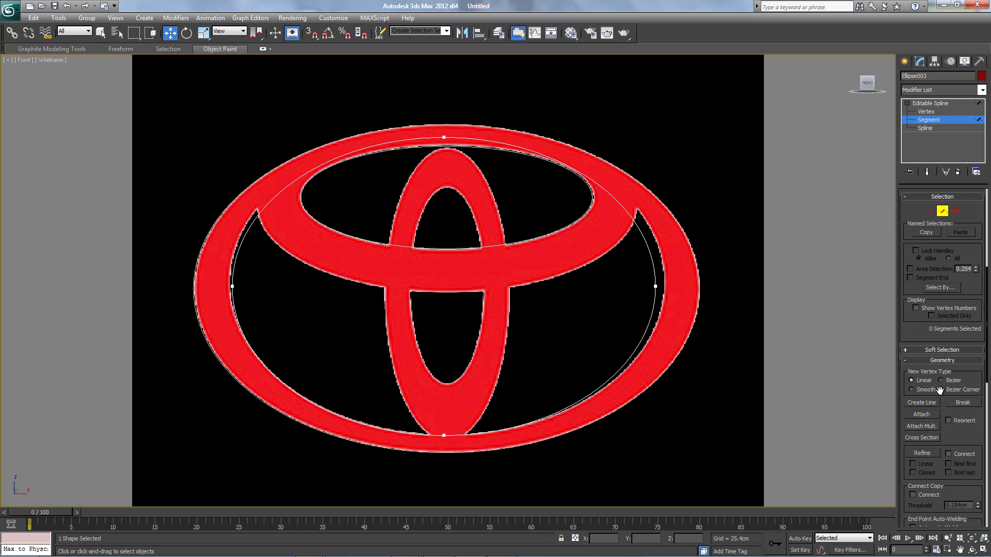
{"action": "left_click", "coordinate": [926, 451]}
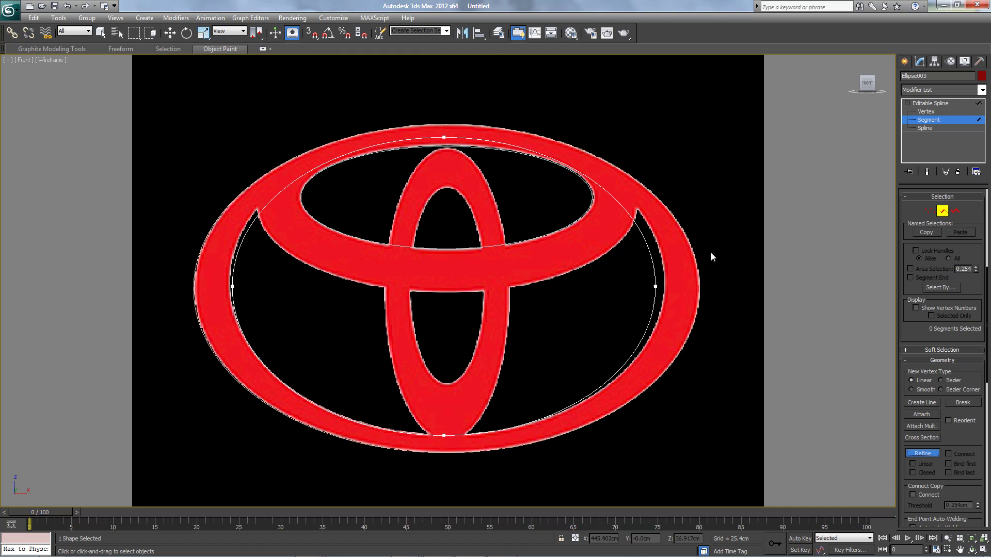
{"action": "left_click", "coordinate": [632, 218]}
{"action": "left_click", "coordinate": [261, 211]}
Select and delete the top arc of Ellipse003
{"action": "left_click", "coordinate": [169, 32]}
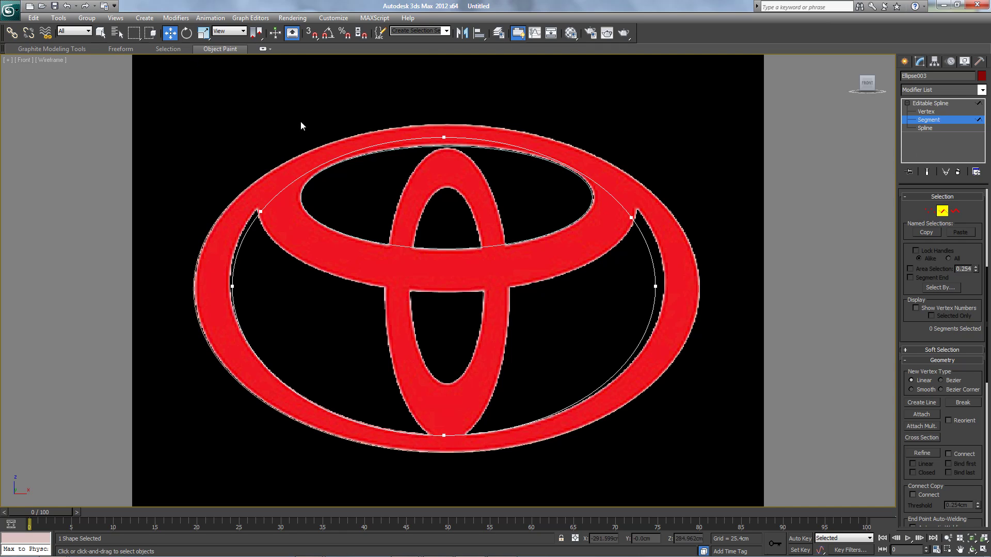
{"action": "left_click", "coordinate": [609, 193]}
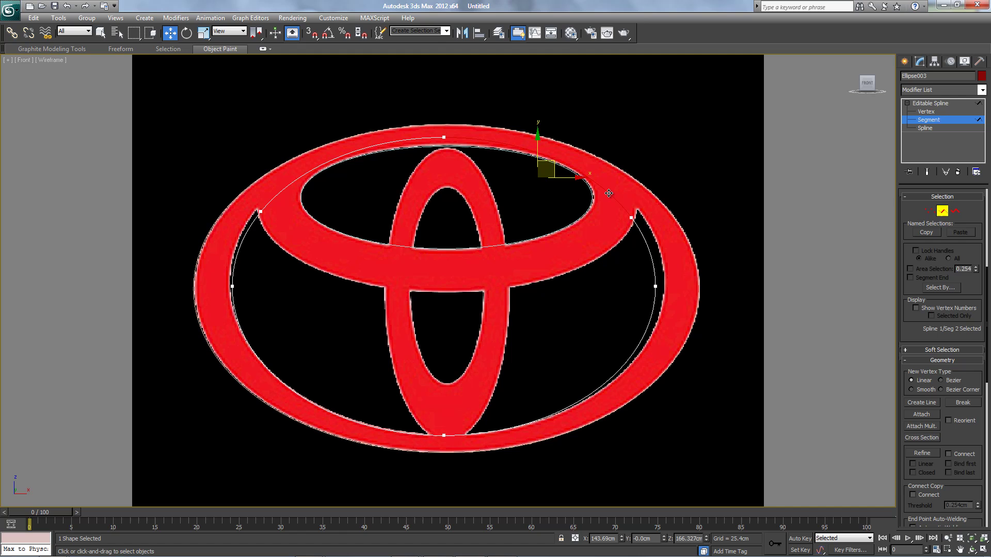
{"action": "left_click", "coordinate": [422, 203]}
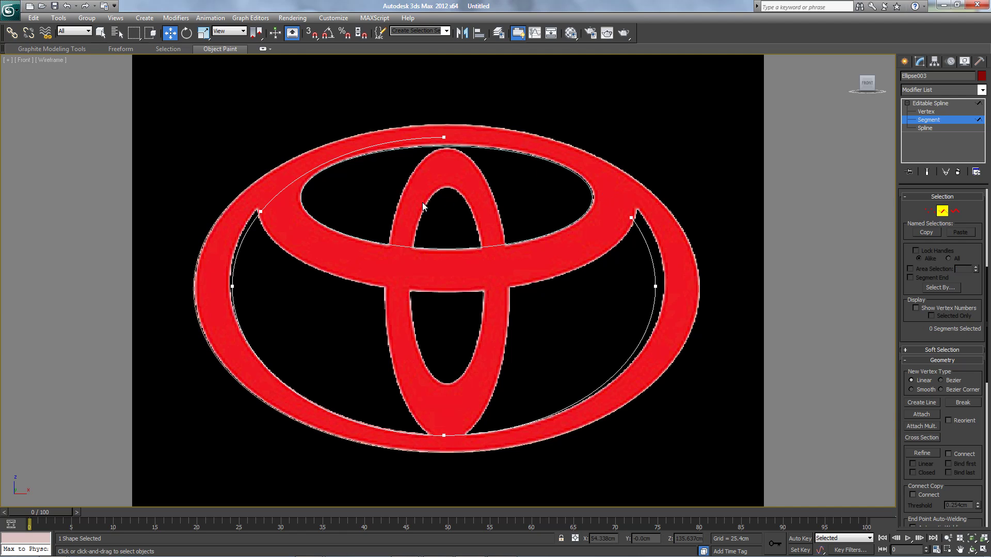
{"action": "left_click", "coordinate": [280, 193]}
{"action": "key", "text": "Delete"}
In Vertex mode, adjust the right, notch and left vertices to follow the outer ring's inner edge
{"action": "left_click", "coordinate": [925, 112]}
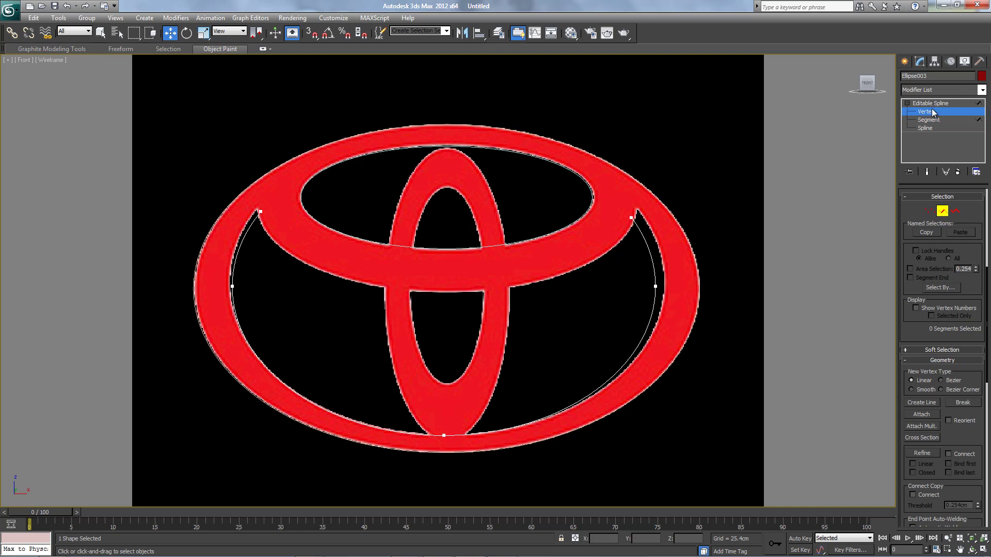
{"action": "left_click", "coordinate": [651, 283]}
{"action": "left_click_drag", "start_coordinate": [669, 271], "coordinate": [677, 269]}
{"action": "left_click", "coordinate": [630, 219]}
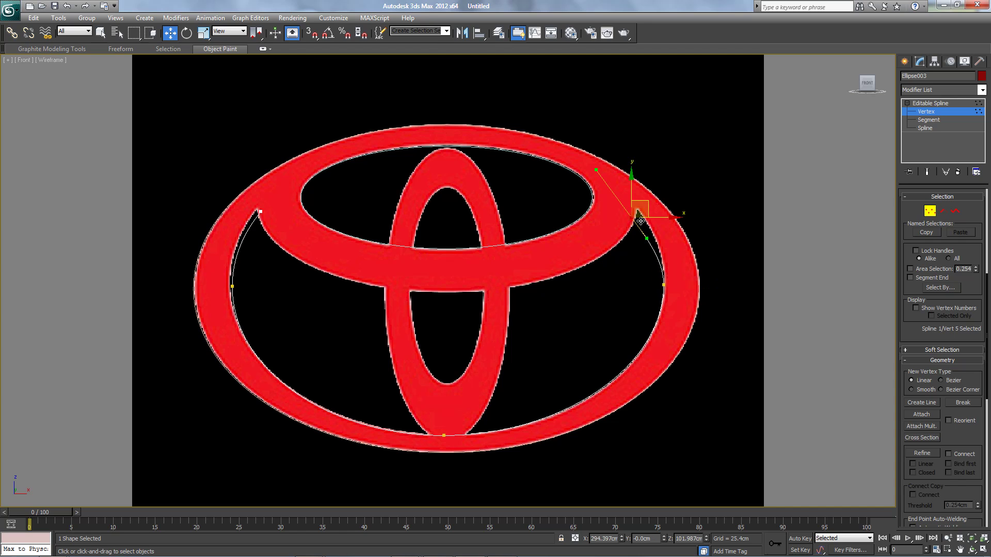
{"action": "left_click_drag", "start_coordinate": [650, 198], "coordinate": [657, 188]}
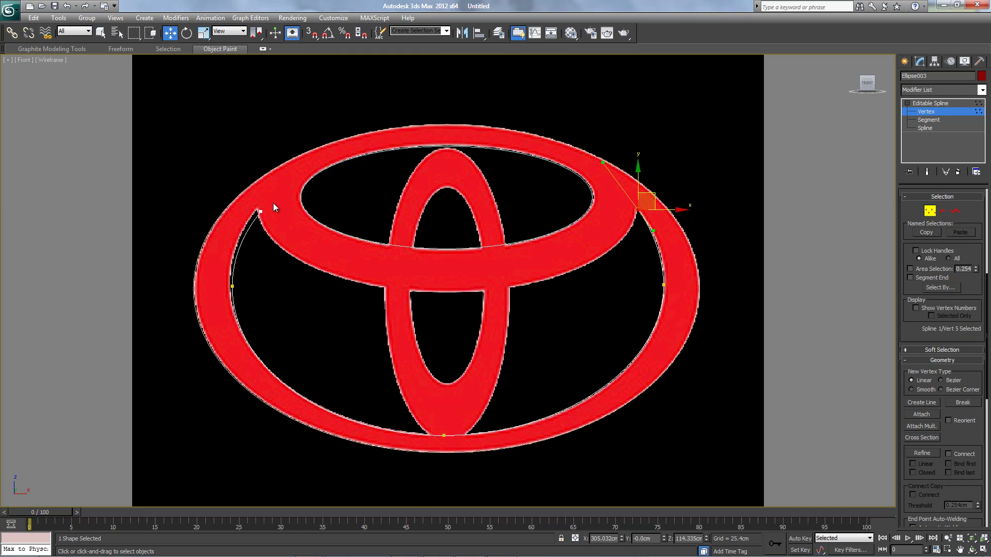
{"action": "left_click", "coordinate": [260, 212]}
{"action": "left_click_drag", "start_coordinate": [272, 199], "coordinate": [270, 197]}
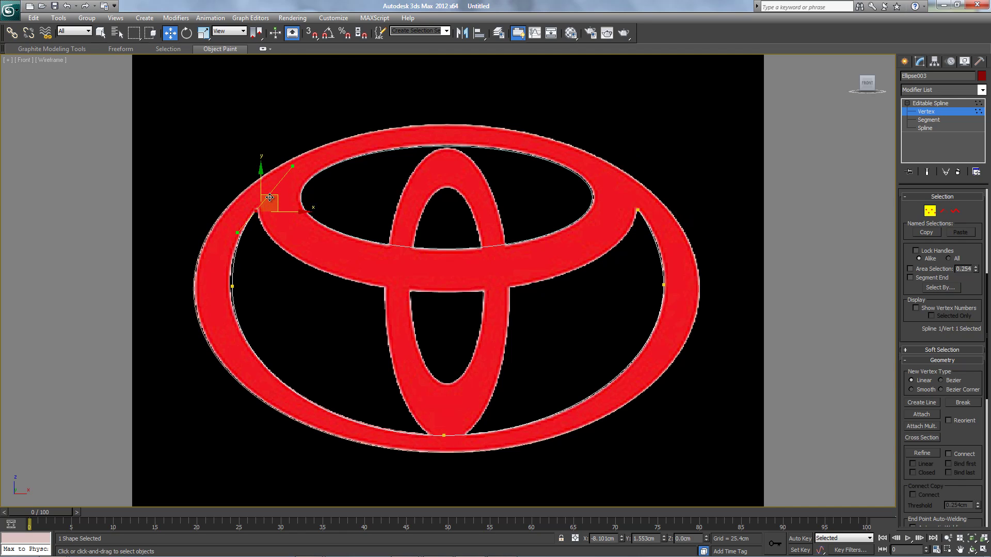
{"action": "left_click", "coordinate": [250, 281]}
{"action": "left_click", "coordinate": [234, 293]}
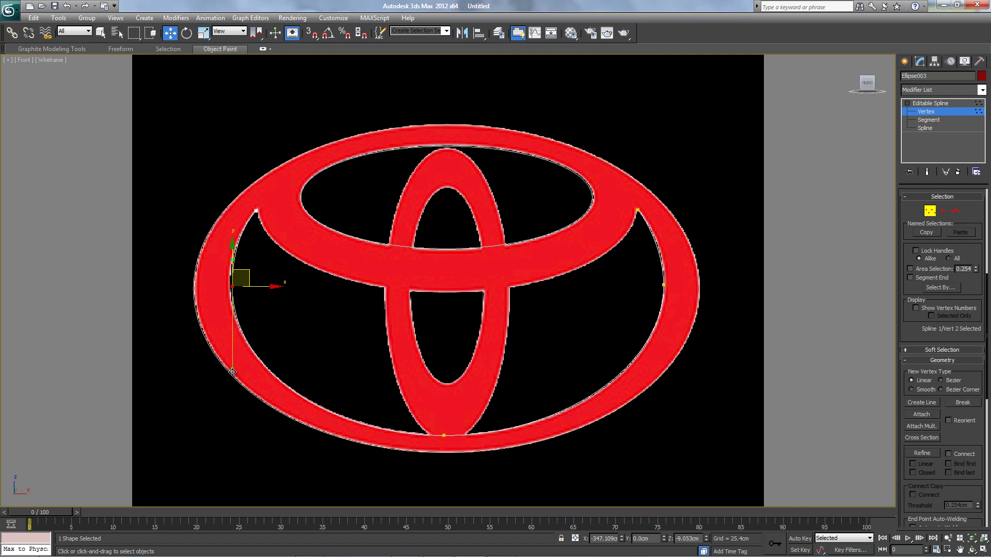
{"action": "left_click_drag", "start_coordinate": [232, 370], "coordinate": [235, 369]}
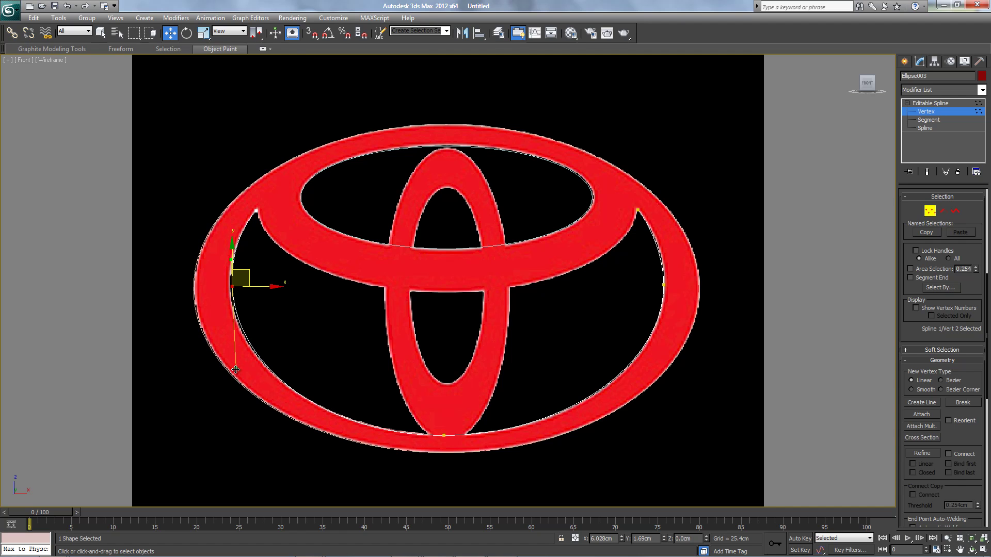
{"action": "left_click", "coordinate": [287, 318]}
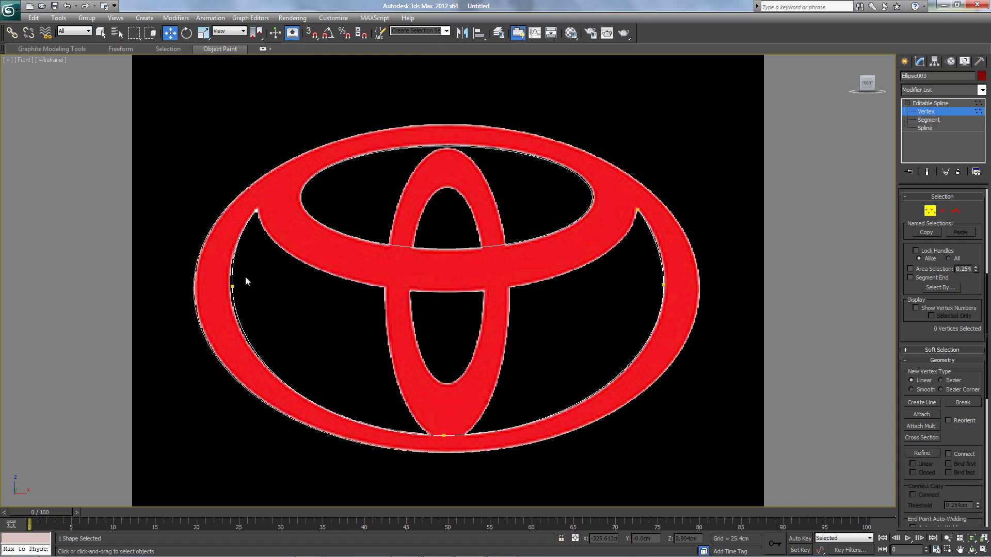
{"action": "left_click", "coordinate": [233, 286]}
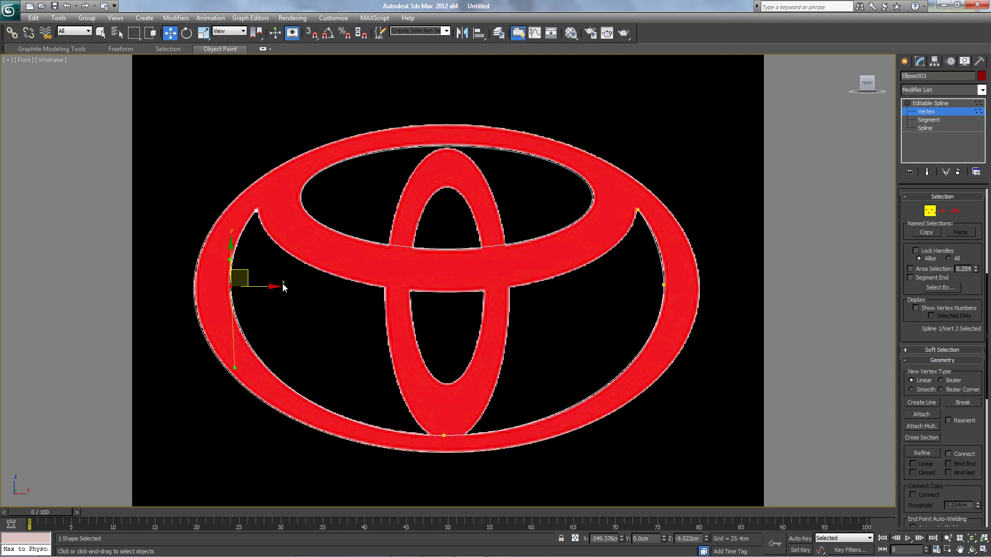
{"action": "left_click", "coordinate": [276, 300]}
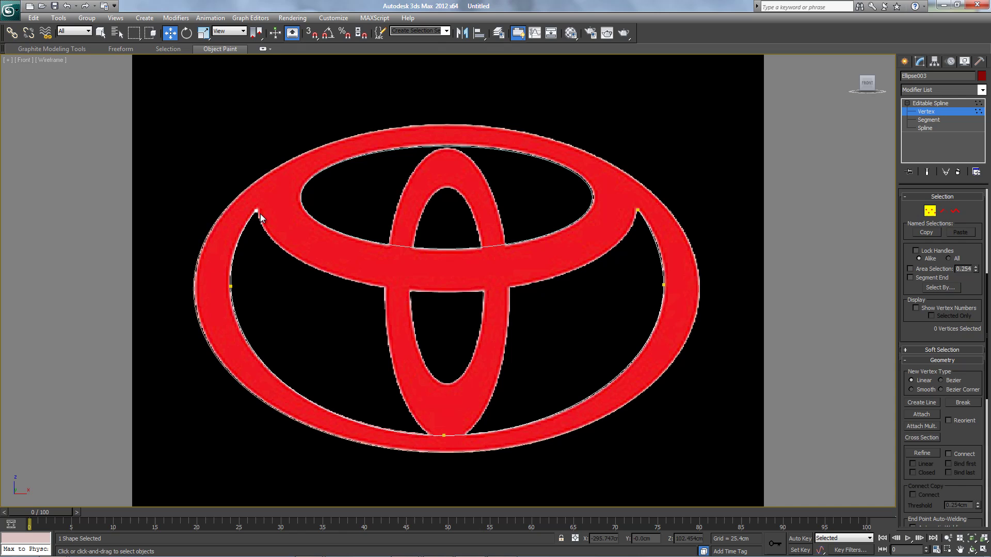
Draw Ellipse004 across the logo's upper ring and convert it to an Editable Spline
{"action": "left_click", "coordinate": [145, 17]}
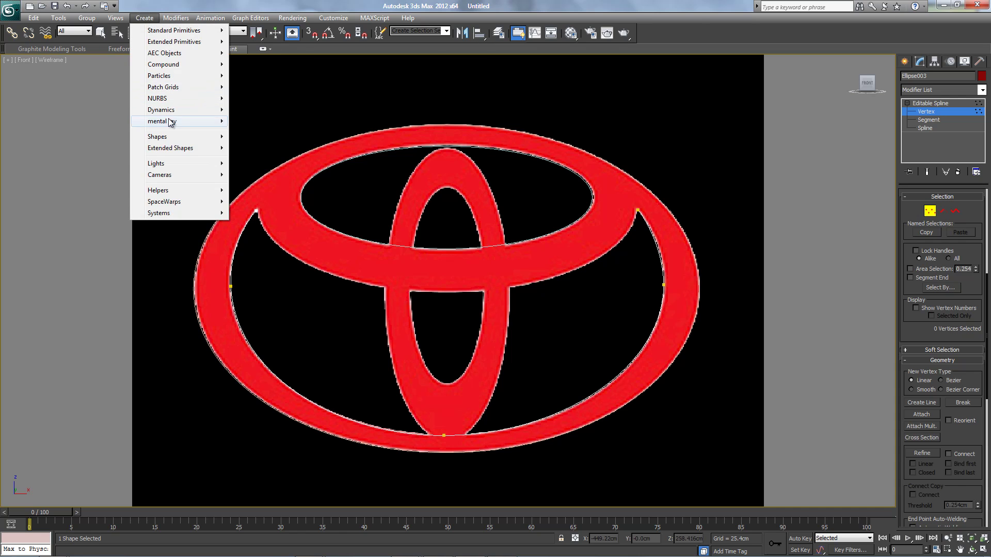
{"action": "mouse_move", "coordinate": [216, 136]}
{"action": "left_click", "coordinate": [252, 170]}
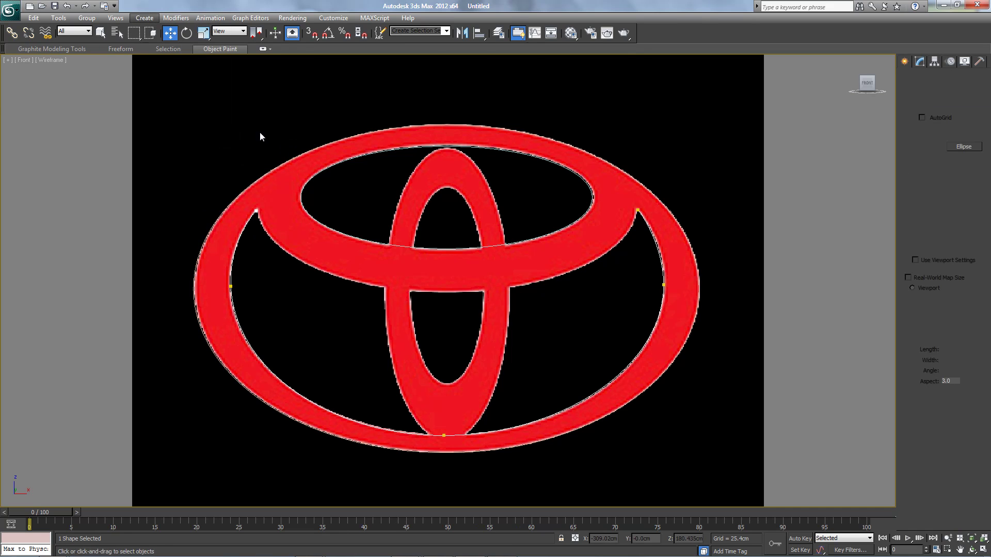
{"action": "mouse_move", "coordinate": [255, 118]}
{"action": "left_mouse_down"}
{"action": "mouse_move", "coordinate": [435, 268]}
{"action": "mouse_move", "coordinate": [531, 269]}
{"action": "mouse_move", "coordinate": [637, 291]}
{"action": "left_mouse_up"}
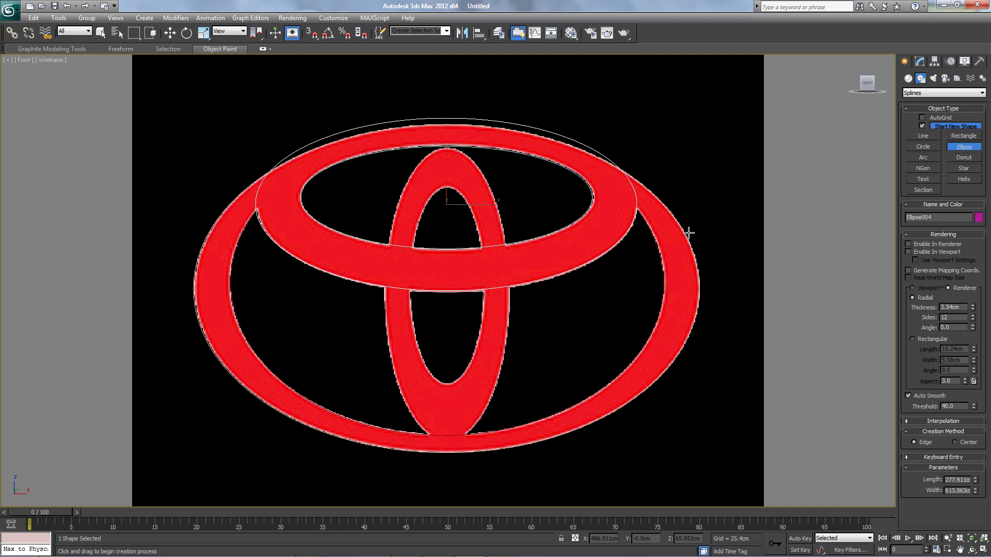
{"action": "left_click", "coordinate": [922, 61]}
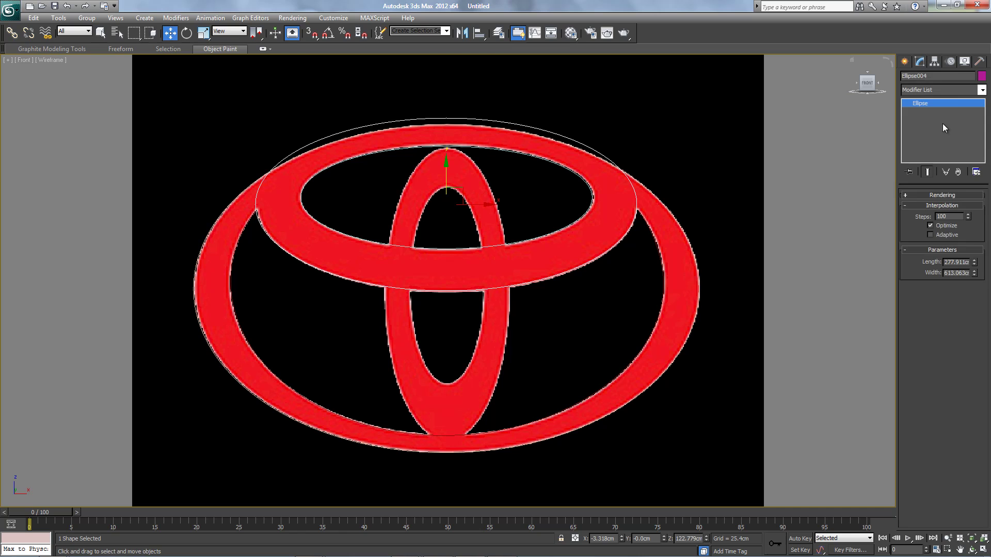
{"action": "right_click", "coordinate": [922, 101]}
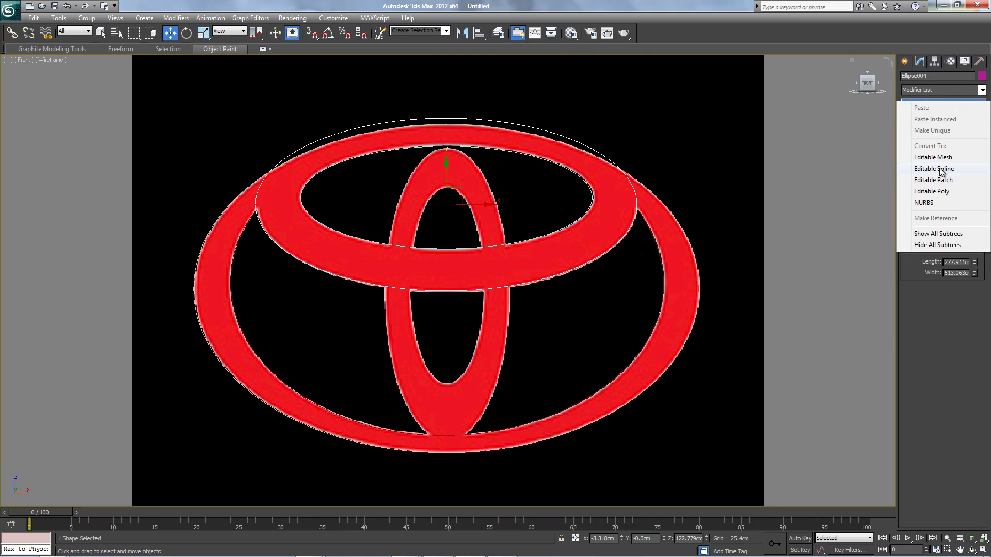
{"action": "left_click", "coordinate": [950, 183]}
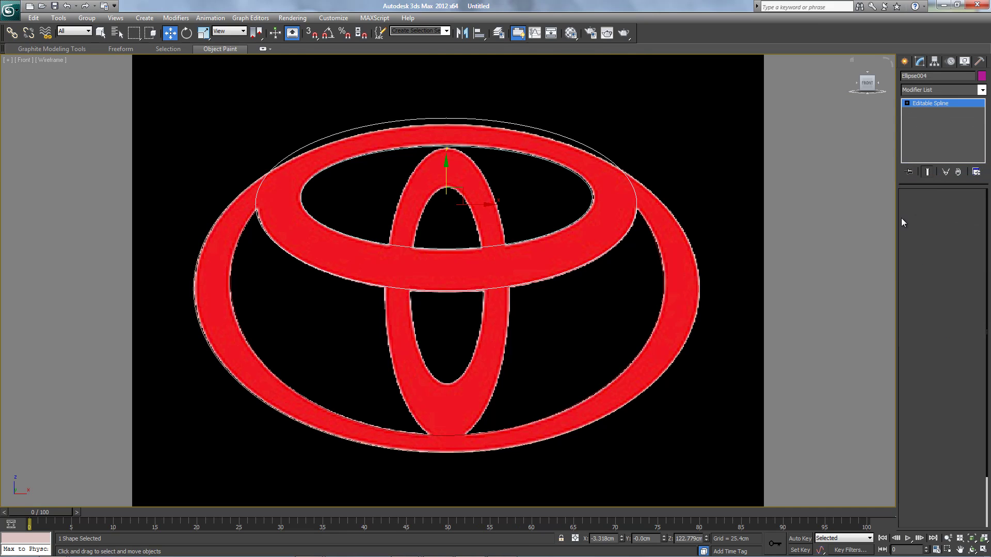
Select and then clear Ellipse004's upper-right and upper-left arcs at segment level
{"action": "left_click", "coordinate": [926, 120]}
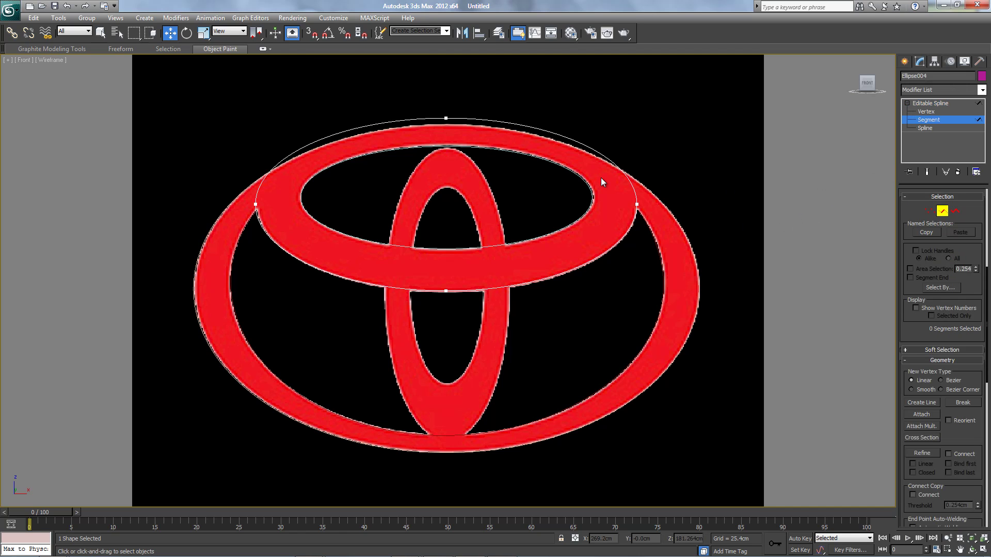
{"action": "left_click", "coordinate": [594, 150]}
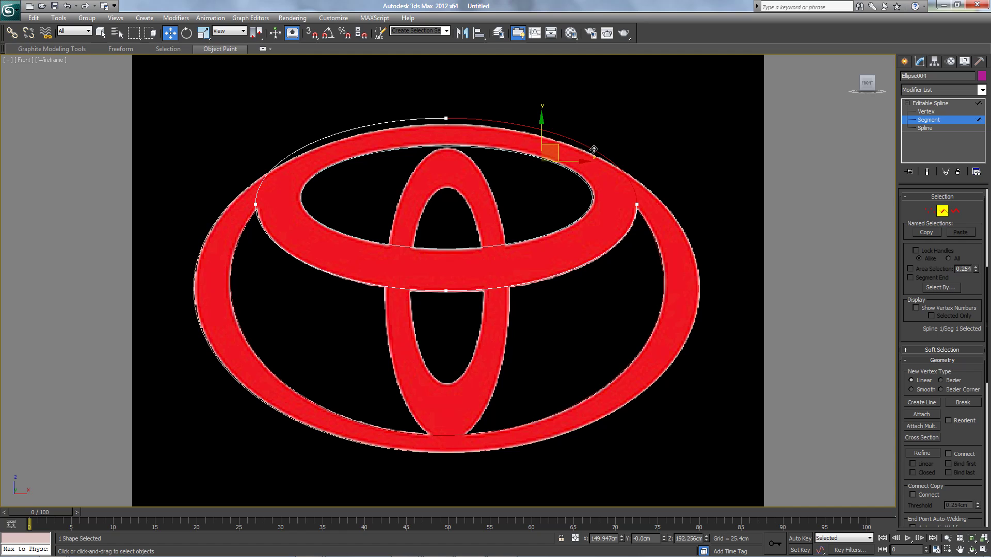
{"action": "left_click", "coordinate": [391, 121]}
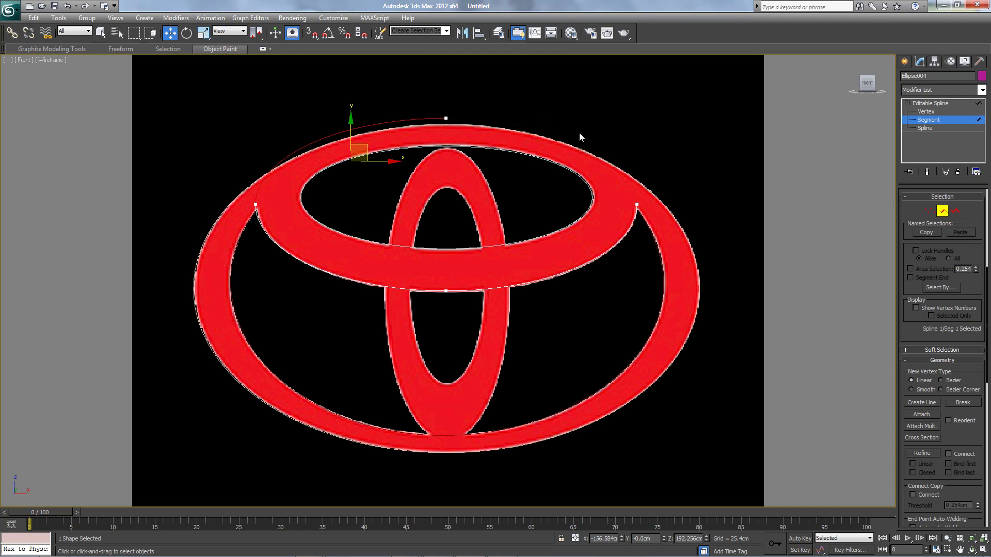
{"action": "left_click", "coordinate": [666, 155]}
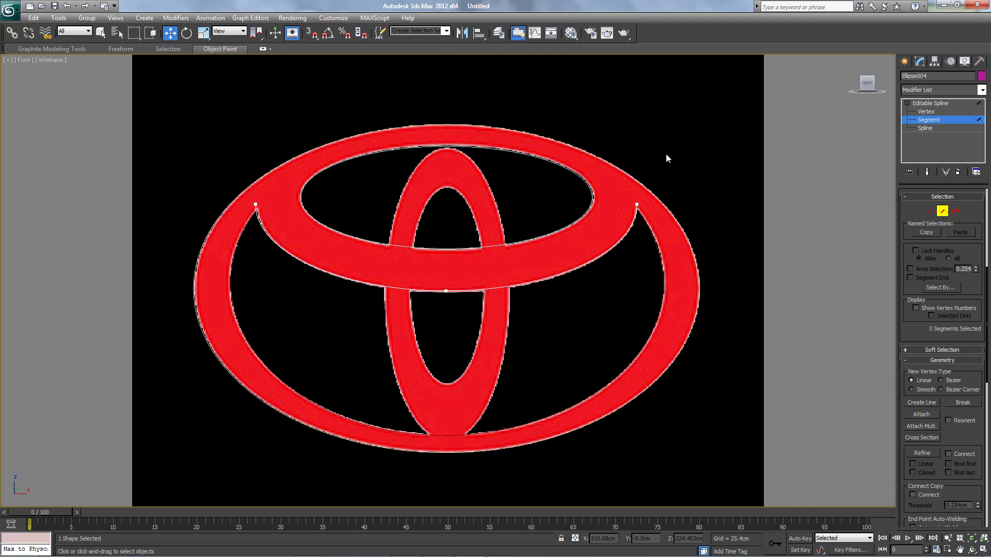
Nudge Ellipse004's upper-right and upper-left vertices slightly into place
{"action": "left_click", "coordinate": [925, 112]}
{"action": "left_click", "coordinate": [637, 205]}
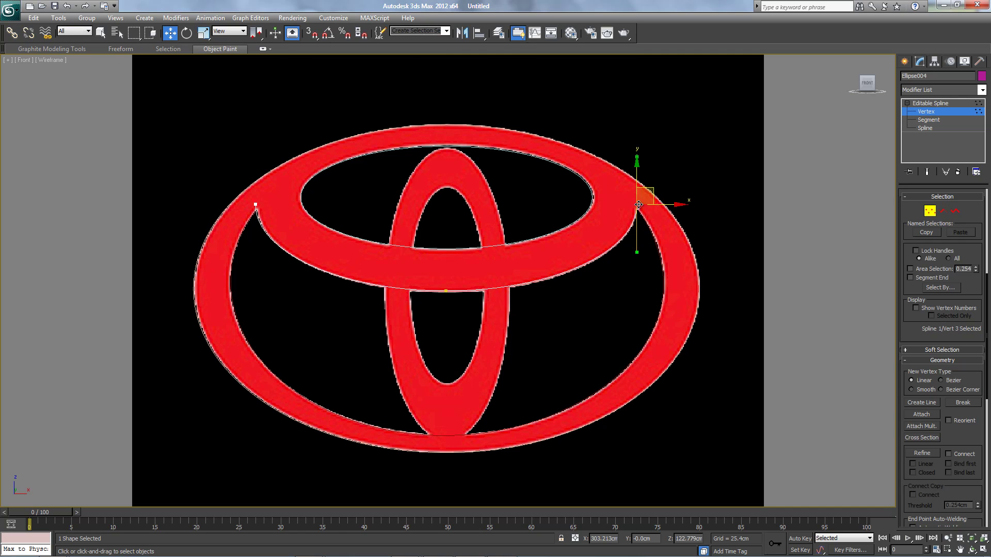
{"action": "left_click_drag", "start_coordinate": [649, 187], "coordinate": [649, 194]}
{"action": "left_click_drag", "start_coordinate": [637, 256], "coordinate": [637, 254]}
{"action": "left_click", "coordinate": [258, 205]}
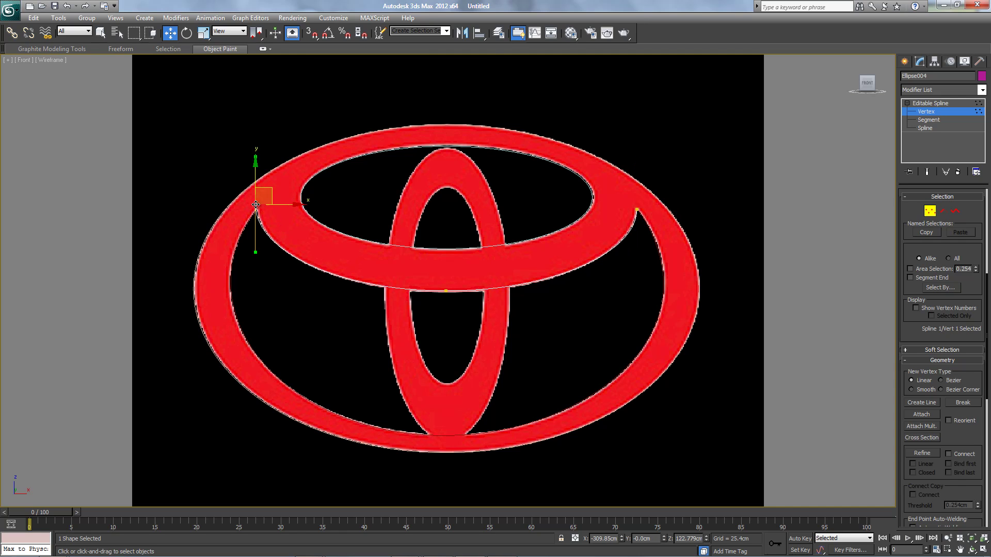
{"action": "left_click_drag", "start_coordinate": [263, 186], "coordinate": [264, 191]}
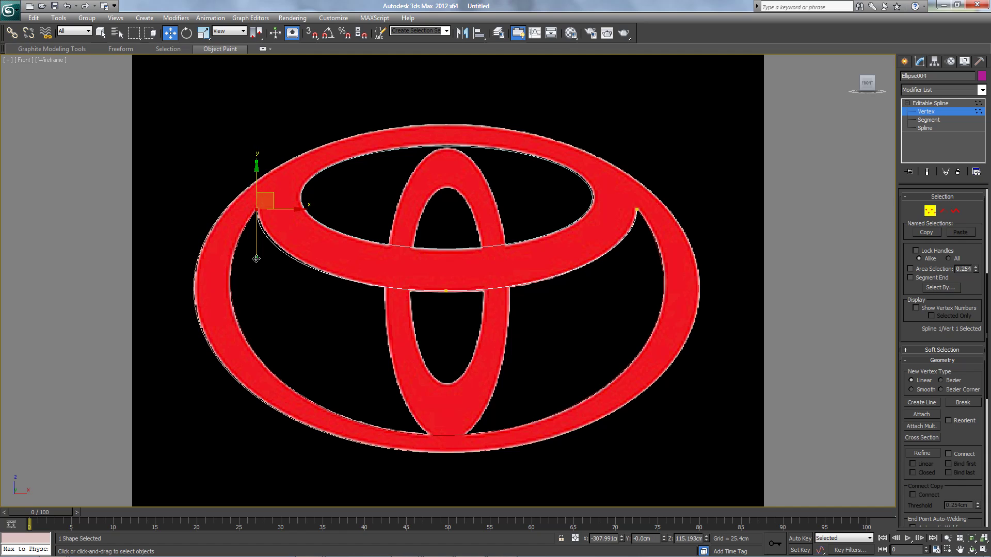
{"action": "left_click_drag", "start_coordinate": [256, 257], "coordinate": [258, 254]}
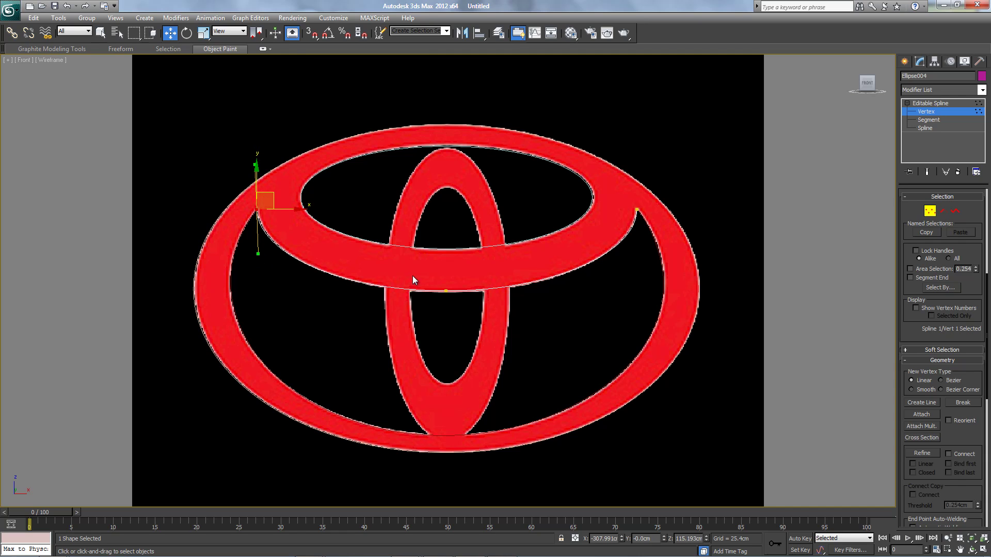
Lower the bottom-centre vertex slightly, deselect it, and bring up Create > Shapes
{"action": "left_click", "coordinate": [446, 291]}
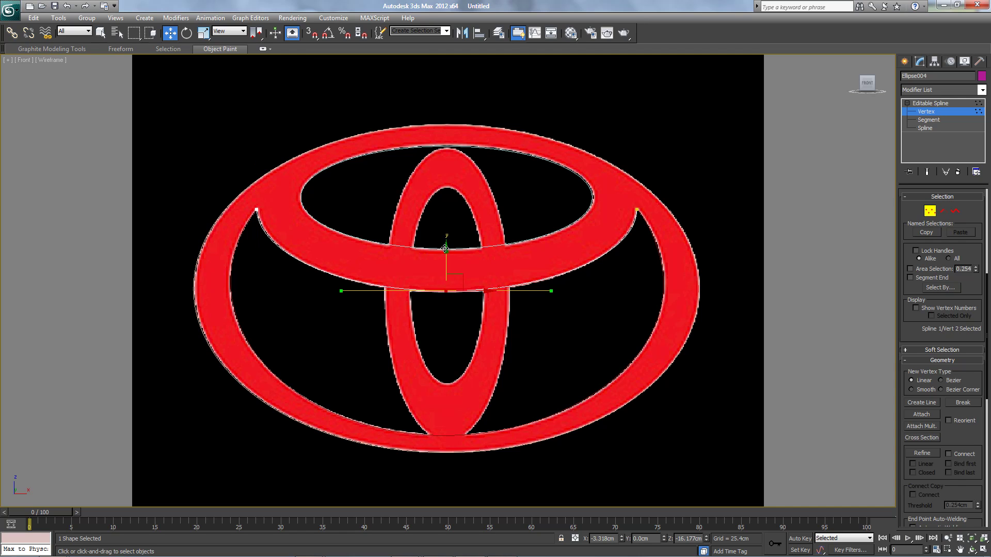
{"action": "left_click_drag", "start_coordinate": [445, 248], "coordinate": [445, 249]}
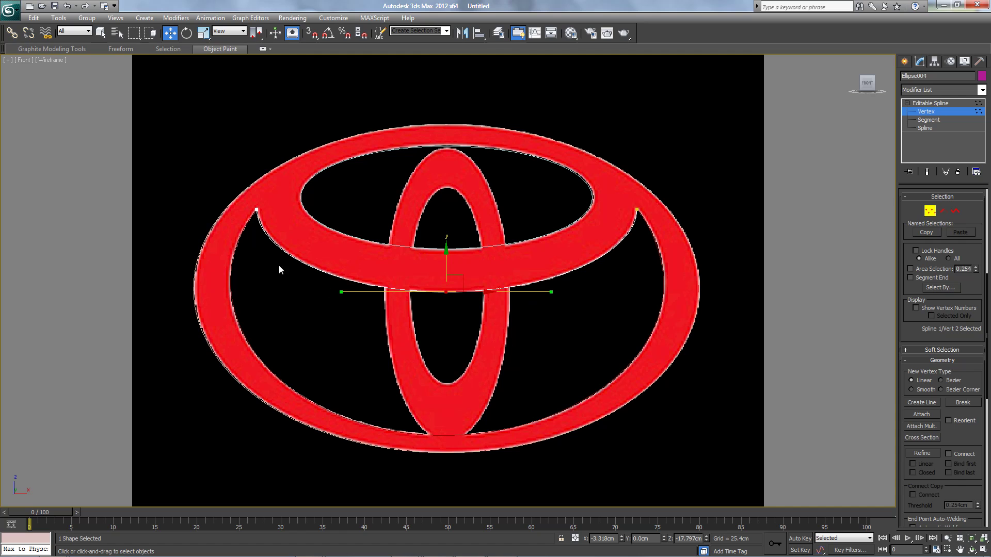
{"action": "left_click", "coordinate": [589, 308]}
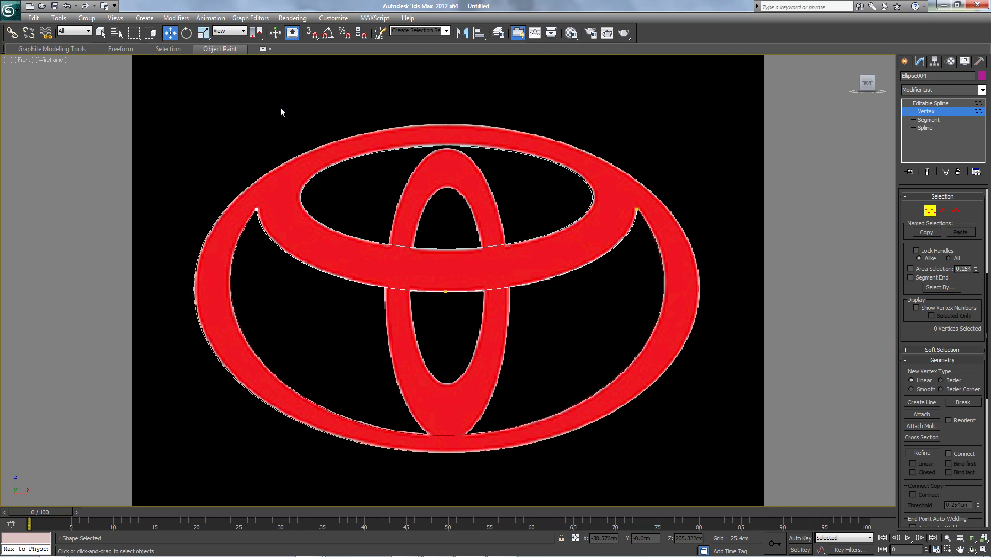
{"action": "left_click", "coordinate": [140, 18]}
{"action": "mouse_move", "coordinate": [175, 140]}
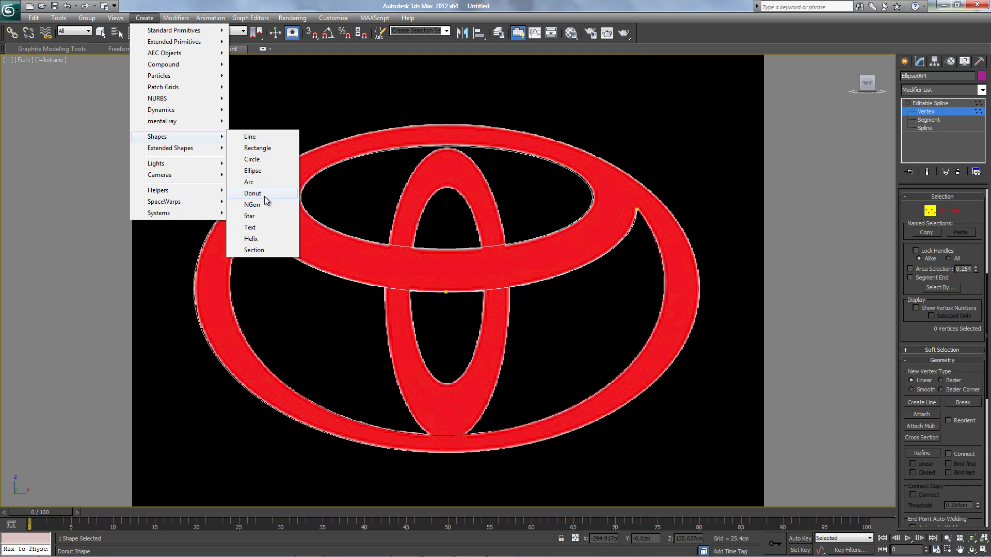
Draw a tall thin ellipse and move it onto the logo's vertical oval
{"action": "left_click", "coordinate": [261, 171]}
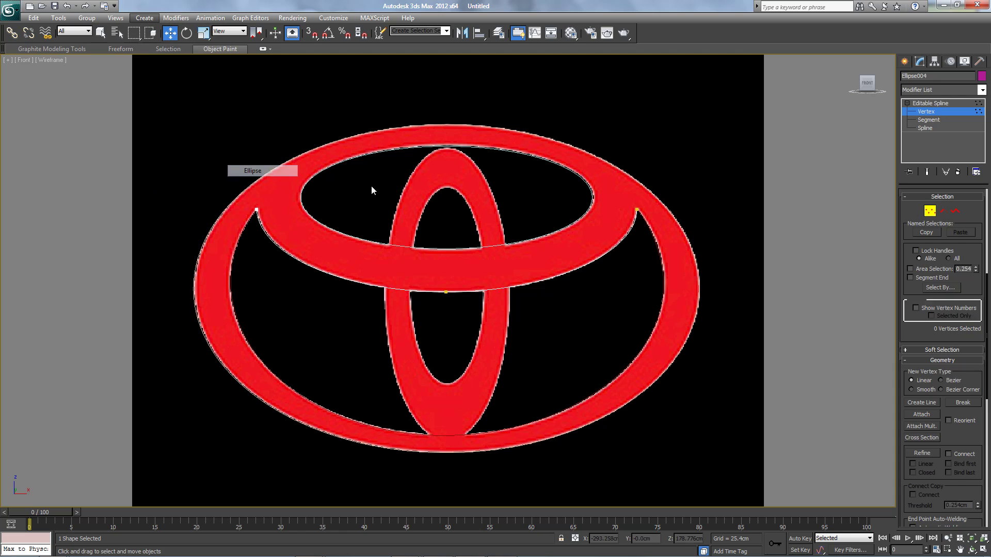
{"action": "left_click_drag", "start_coordinate": [428, 144], "coordinate": [528, 430]}
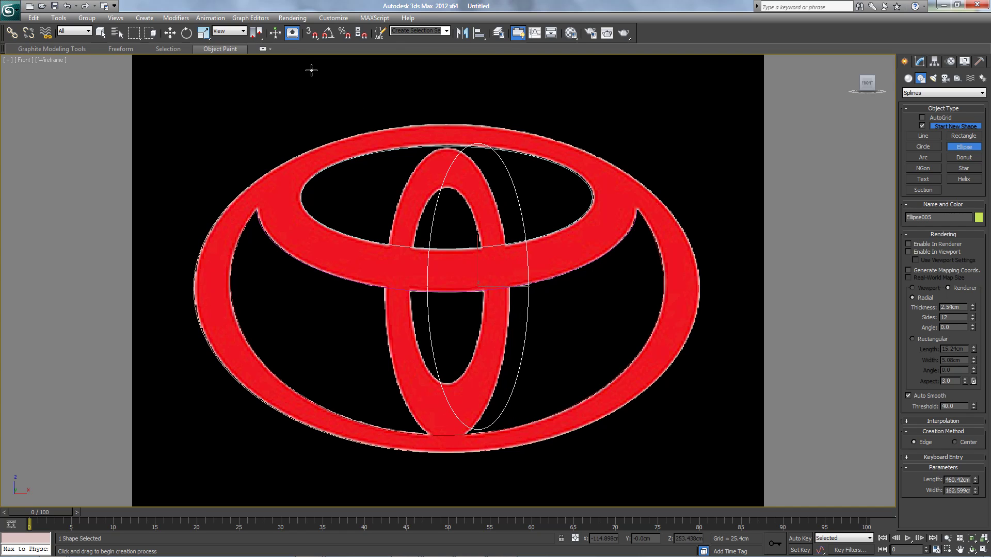
{"action": "left_click", "coordinate": [166, 34]}
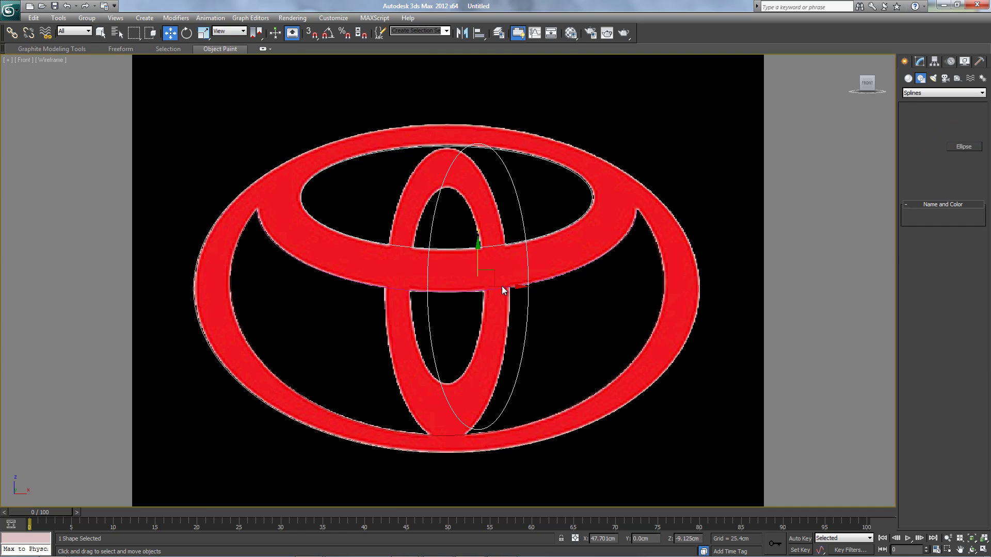
{"action": "left_click_drag", "start_coordinate": [521, 285], "coordinate": [489, 285]}
{"action": "left_click_drag", "start_coordinate": [445, 235], "coordinate": [447, 253]}
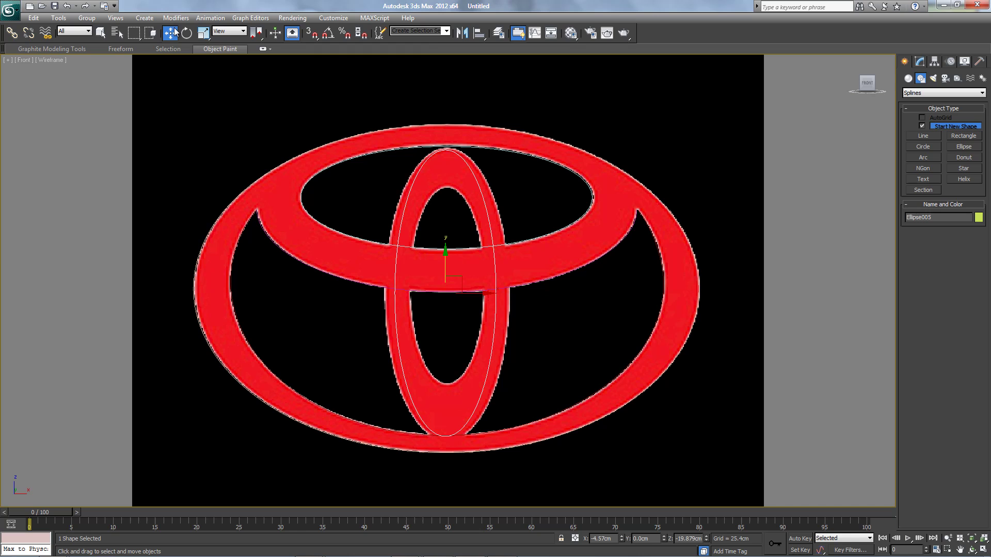
Scale and nudge Ellipse005 to fit the vertical oval's outer edge, 460.42 by 162.599 cm
{"action": "left_click", "coordinate": [200, 35]}
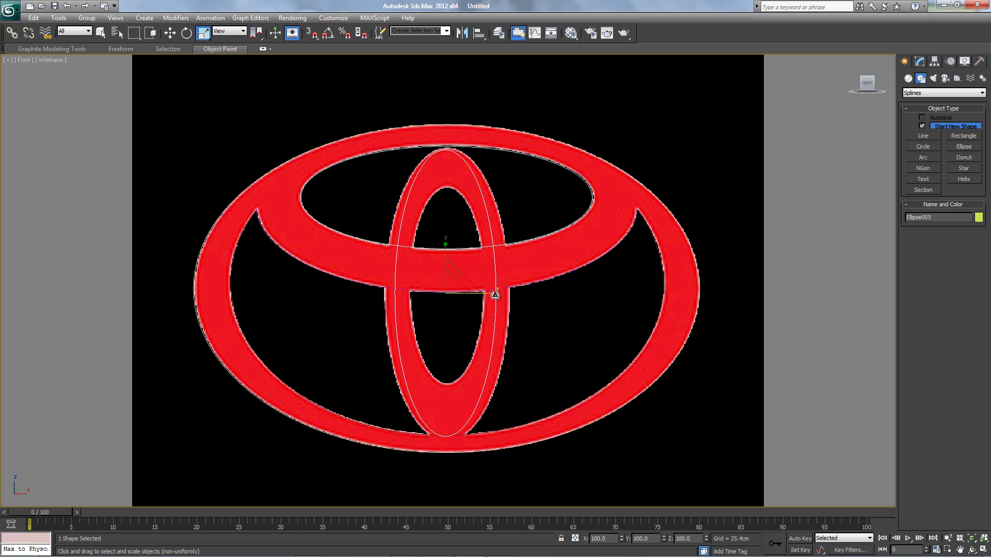
{"action": "left_click_drag", "start_coordinate": [495, 294], "coordinate": [504, 297]}
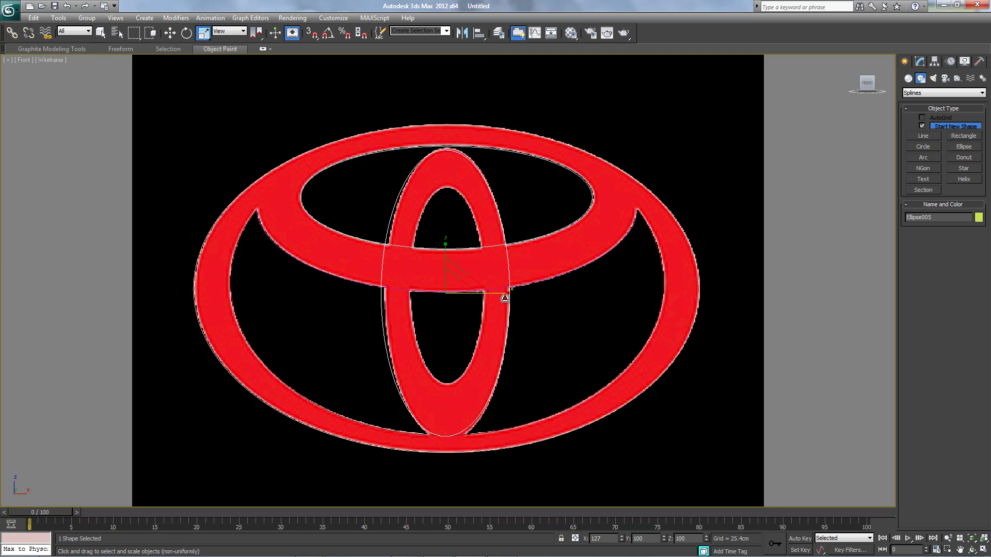
{"action": "left_click", "coordinate": [170, 33]}
{"action": "left_click_drag", "start_coordinate": [463, 281], "coordinate": [463, 279]}
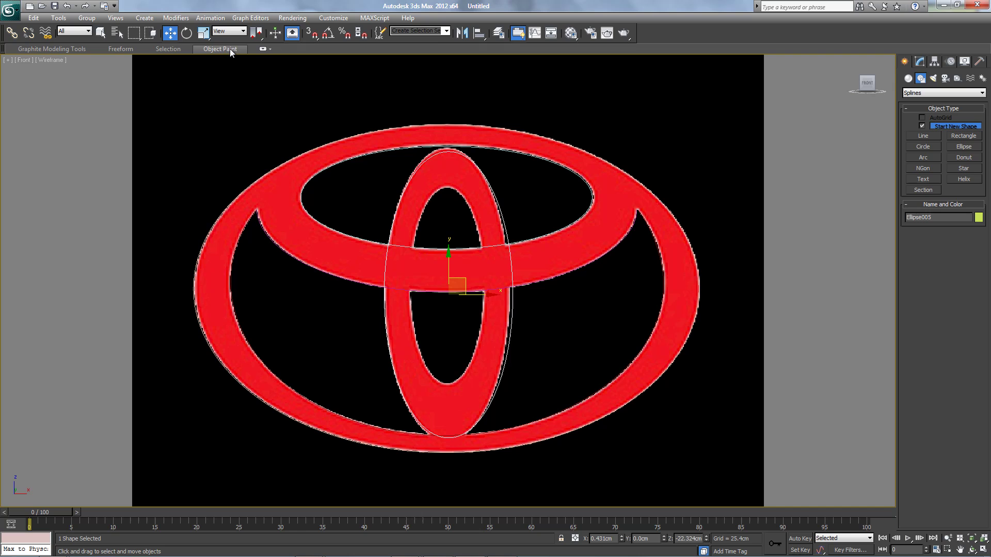
{"action": "left_click", "coordinate": [201, 34]}
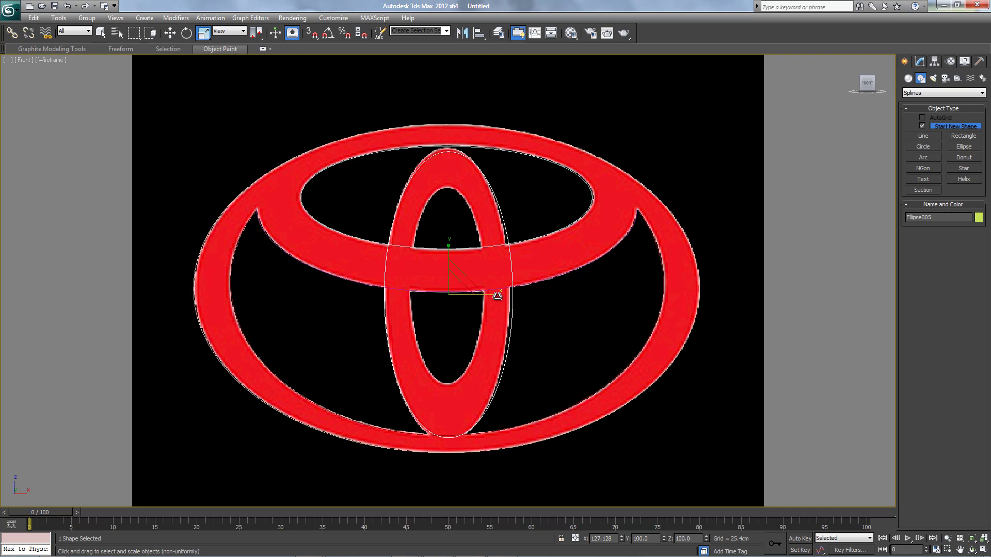
{"action": "left_click_drag", "start_coordinate": [497, 295], "coordinate": [494, 296]}
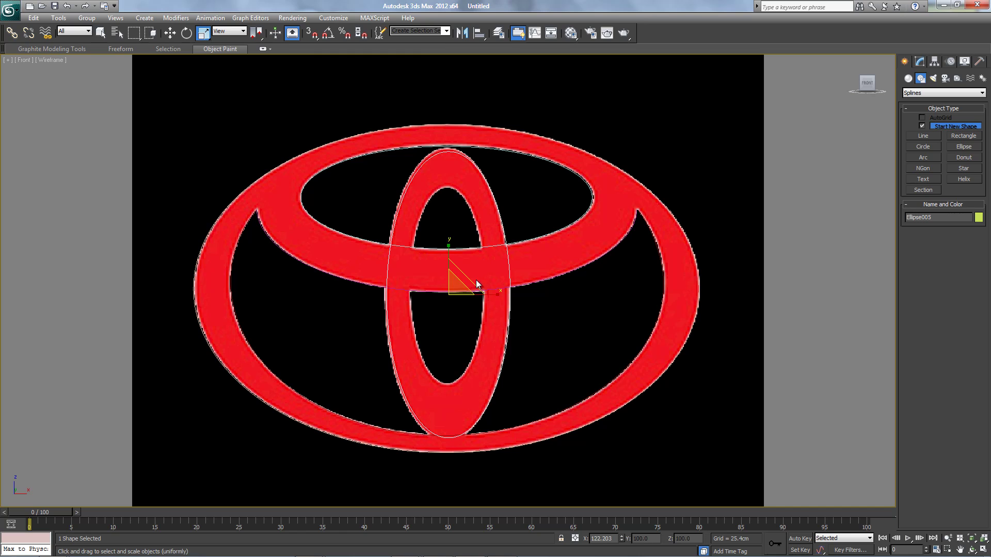
{"action": "left_click", "coordinate": [169, 33]}
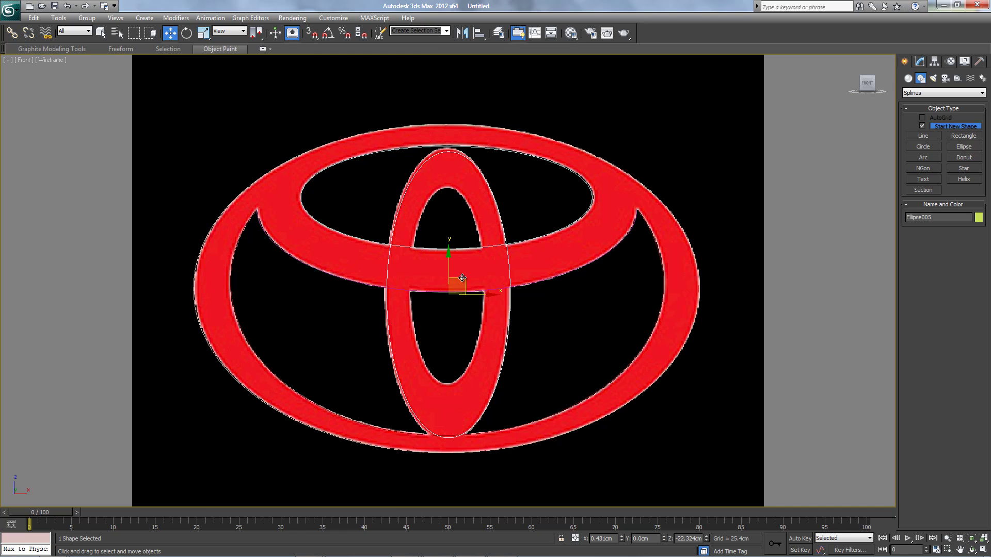
{"action": "left_click_drag", "start_coordinate": [462, 279], "coordinate": [460, 276]}
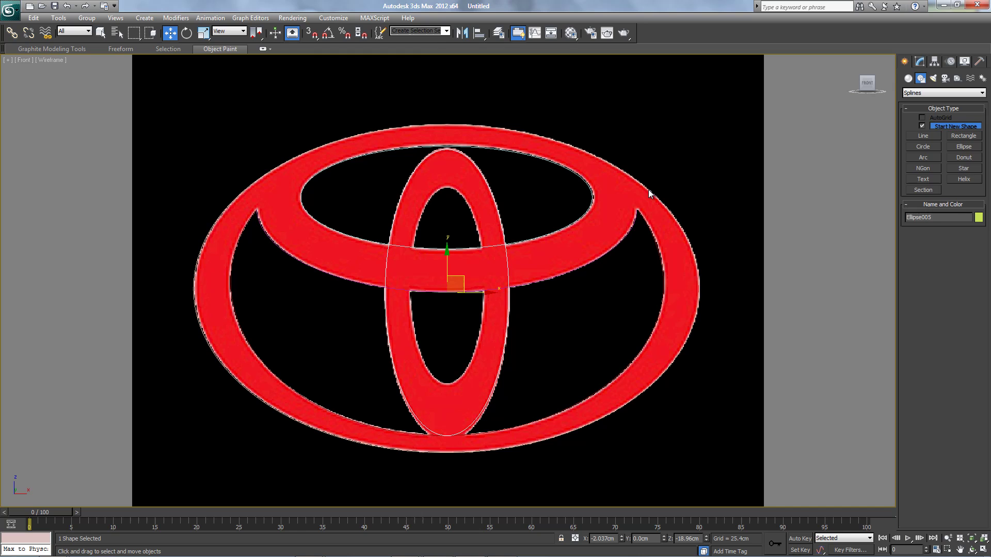
{"action": "left_click", "coordinate": [919, 61]}
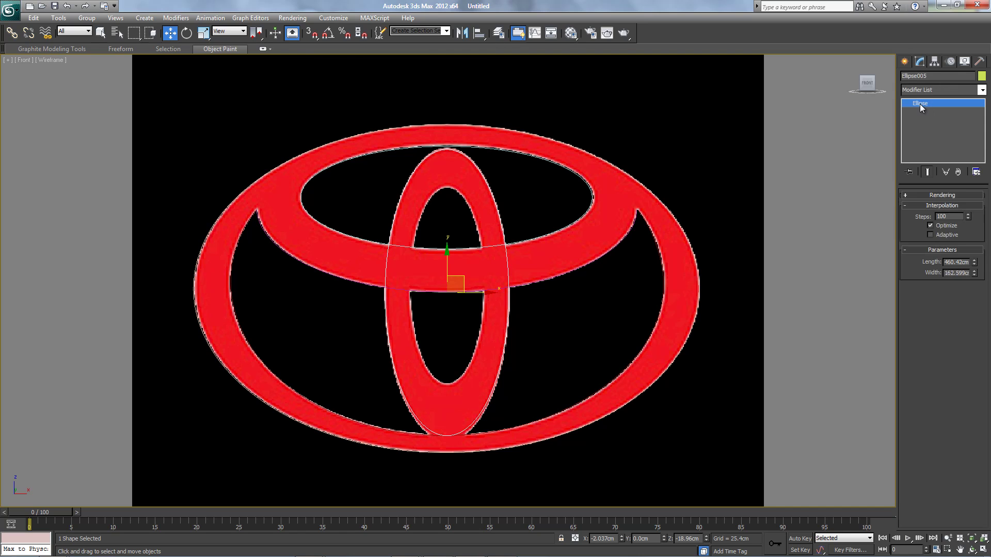
Convert Ellipse005 to an Editable Spline and turn on Refine at Segment level
{"action": "right_click", "coordinate": [921, 105]}
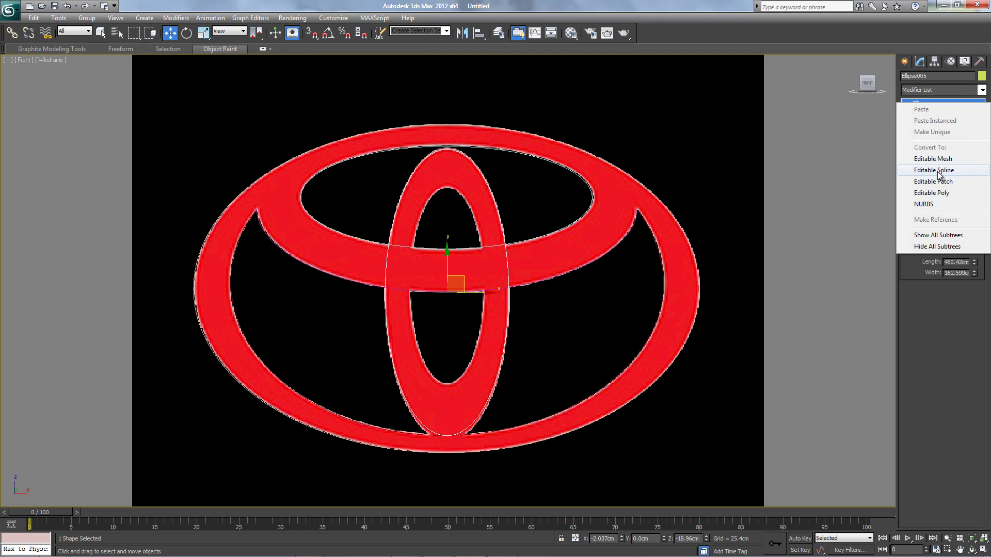
{"action": "left_click", "coordinate": [940, 170]}
{"action": "left_click", "coordinate": [907, 103]}
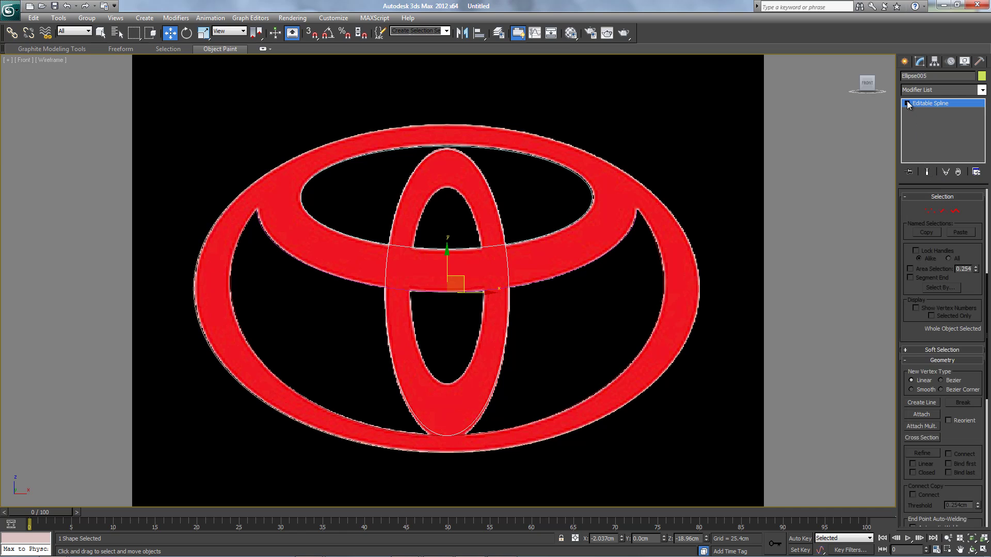
{"action": "left_click", "coordinate": [929, 119]}
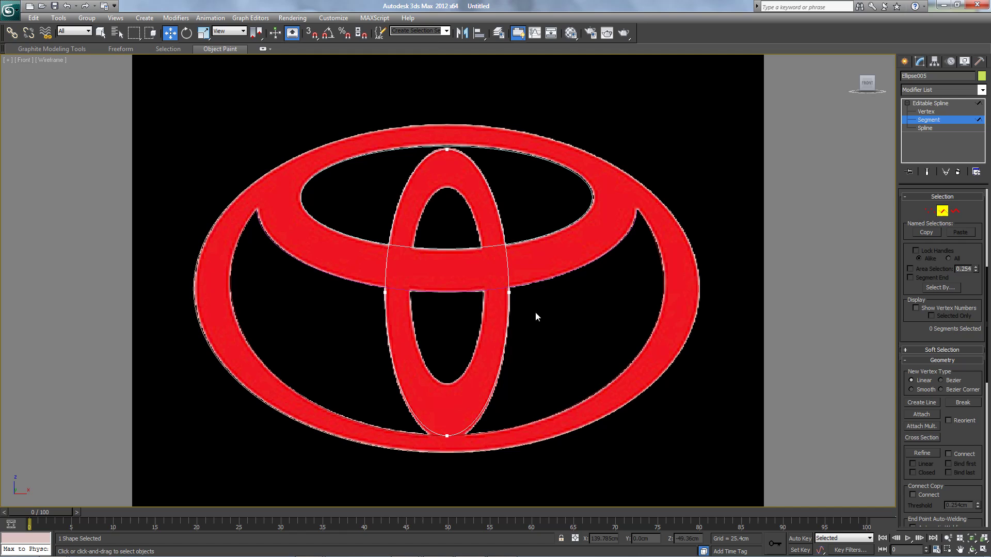
{"action": "left_click", "coordinate": [922, 452]}
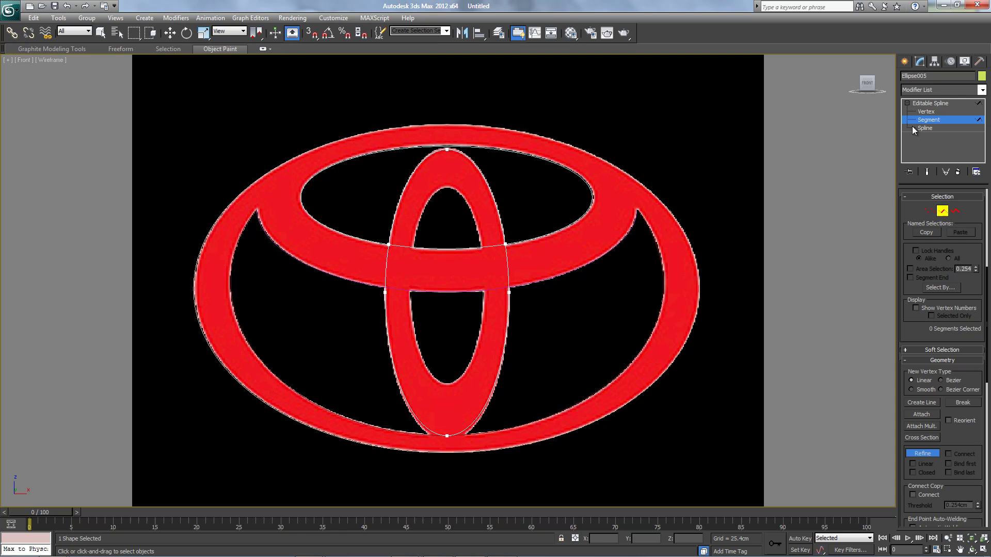
Select and clear segments at the vertical oval's right and left junctions
{"action": "left_click", "coordinate": [170, 33]}
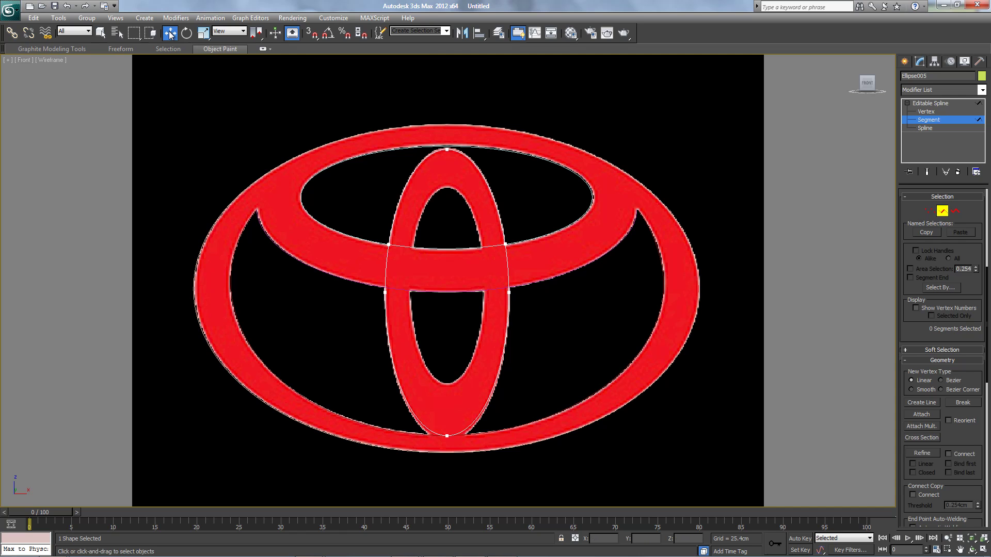
{"action": "left_click", "coordinate": [508, 268]}
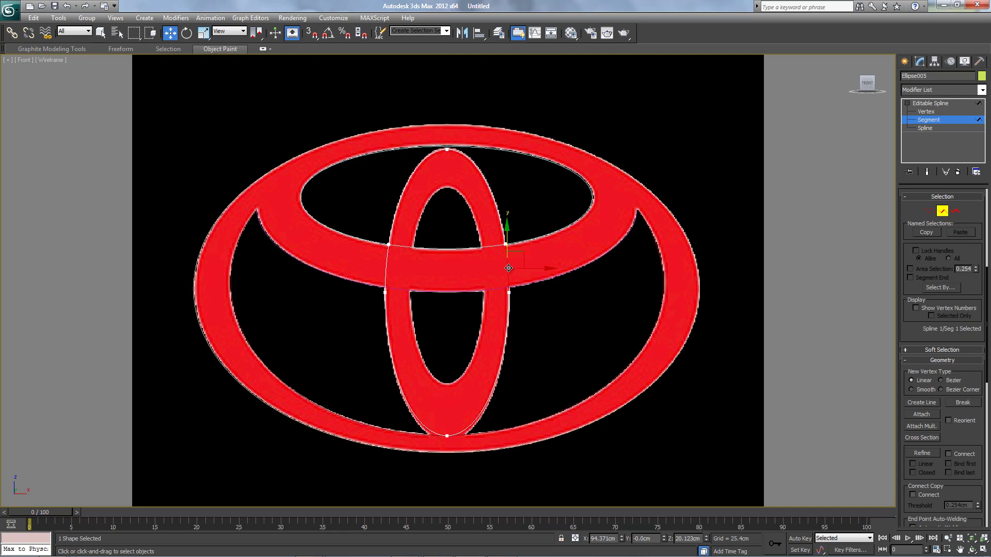
{"action": "left_click", "coordinate": [455, 279]}
{"action": "left_click", "coordinate": [391, 270]}
{"action": "left_click", "coordinate": [527, 336]}
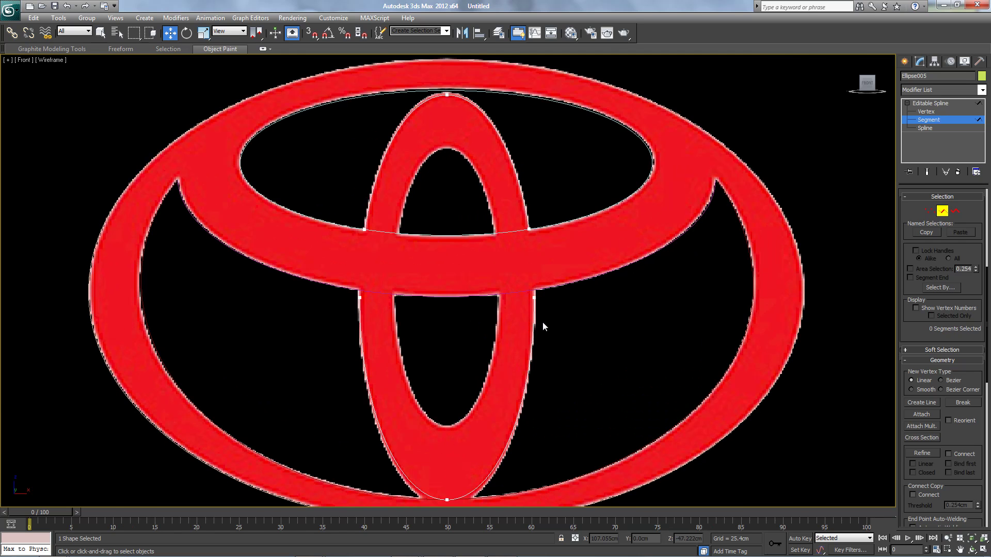
Raise the tangent handles of Ellipse005's right and left bar-junction vertices
{"action": "scroll", "coordinate": [562, 330], "scroll_direction": "up", "scroll_amount": 3}
{"action": "middle_click_drag", "start_coordinate": [621, 357], "coordinate": [593, 287]}
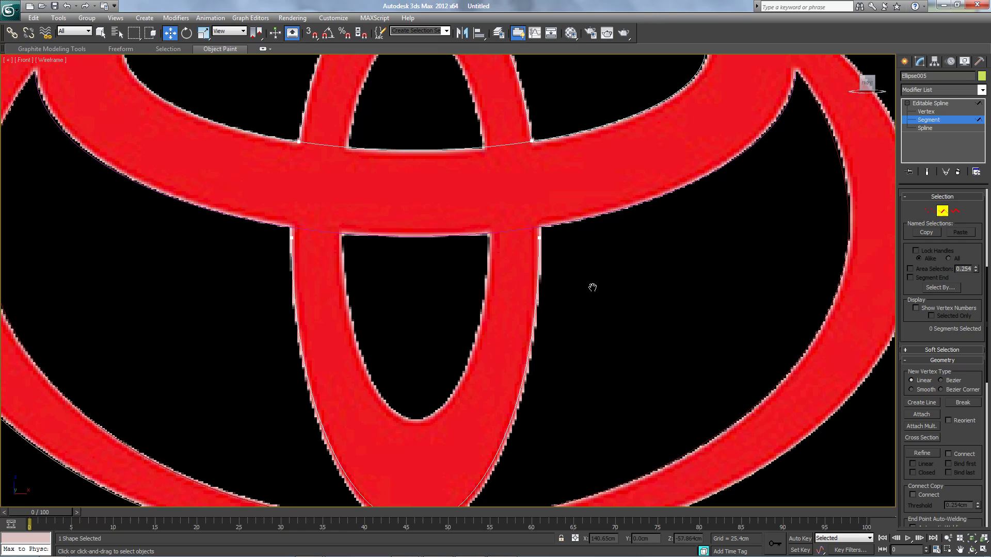
{"action": "left_click", "coordinate": [926, 112]}
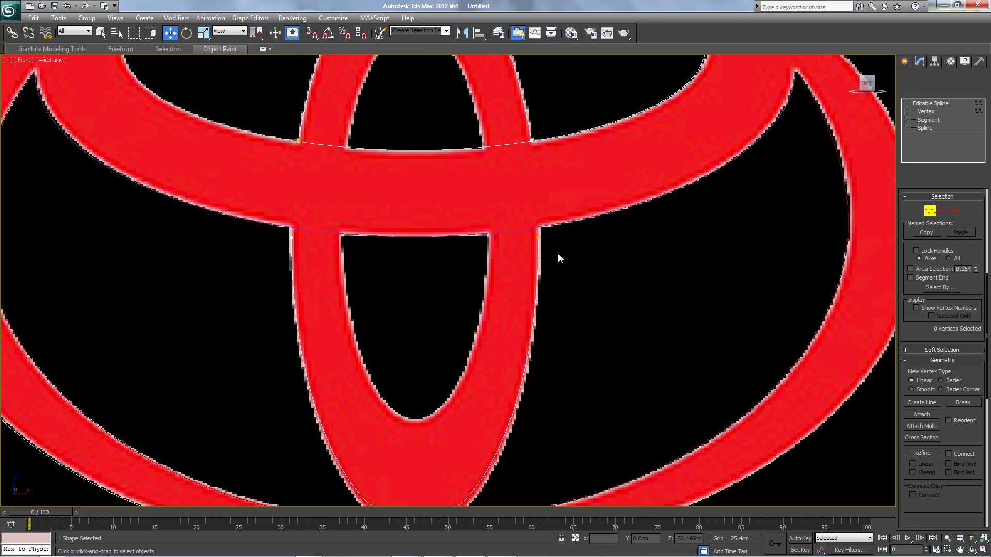
{"action": "left_click", "coordinate": [540, 237]}
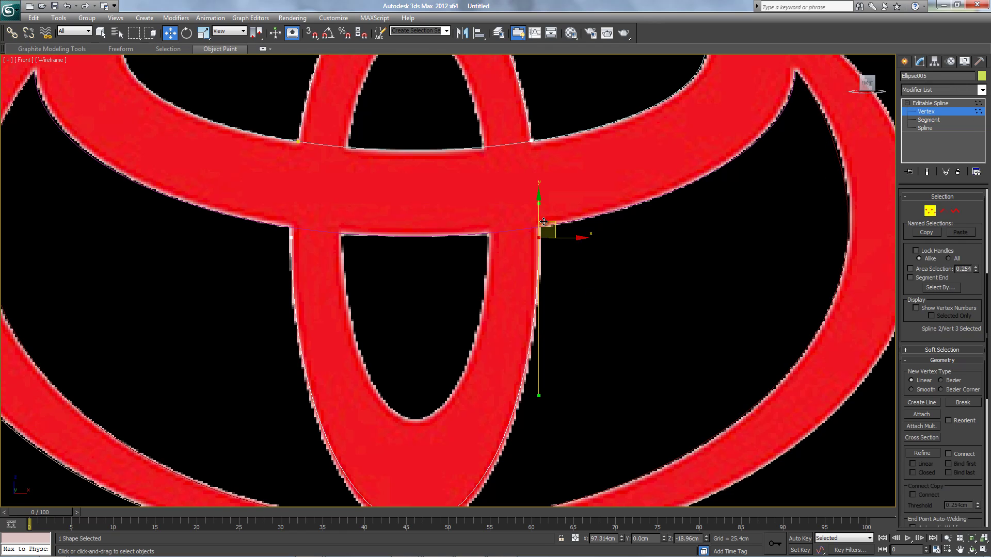
{"action": "left_click_drag", "start_coordinate": [543, 221], "coordinate": [544, 211]}
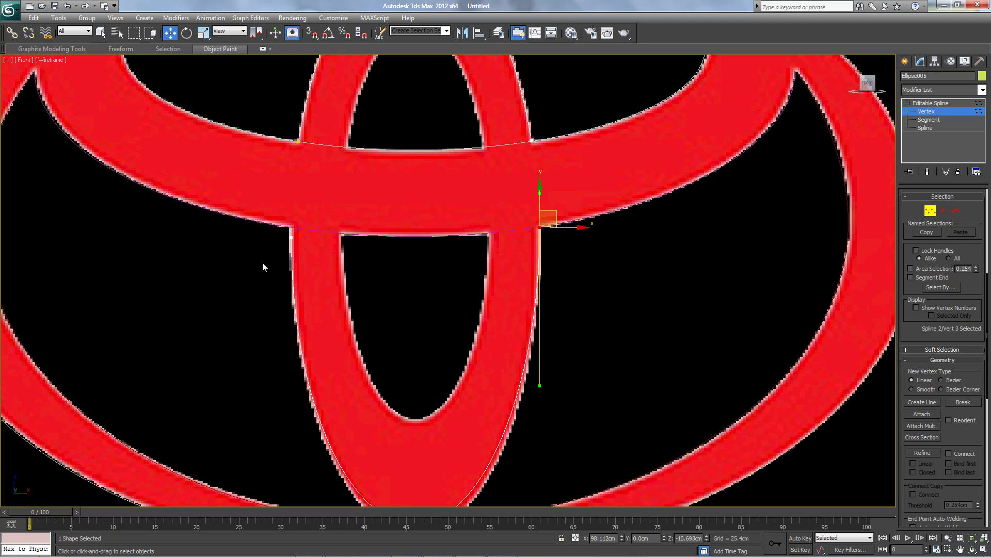
{"action": "left_click", "coordinate": [298, 226]}
{"action": "left_click_drag", "start_coordinate": [298, 224], "coordinate": [299, 211]}
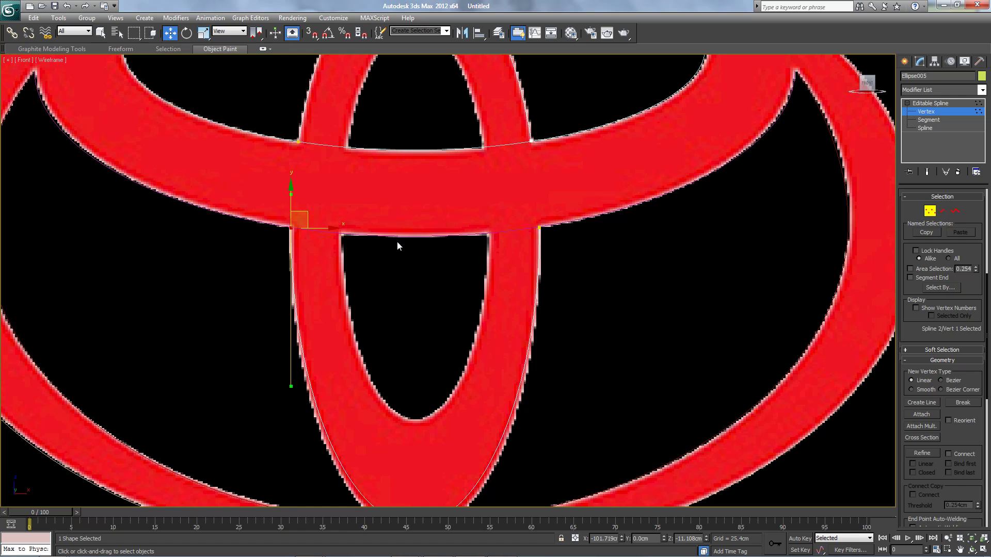
Select Ellipse005's bottom vertex, then return to the logo's top and exit vertex level
{"action": "middle_click_drag", "start_coordinate": [590, 390], "coordinate": [596, 299]}
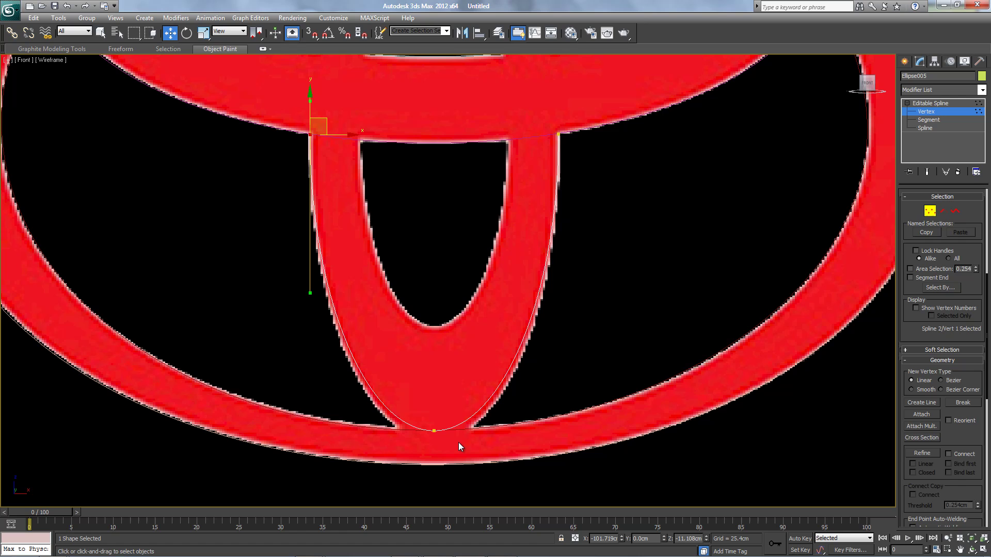
{"action": "left_click_drag", "start_coordinate": [420, 426], "coordinate": [515, 430]}
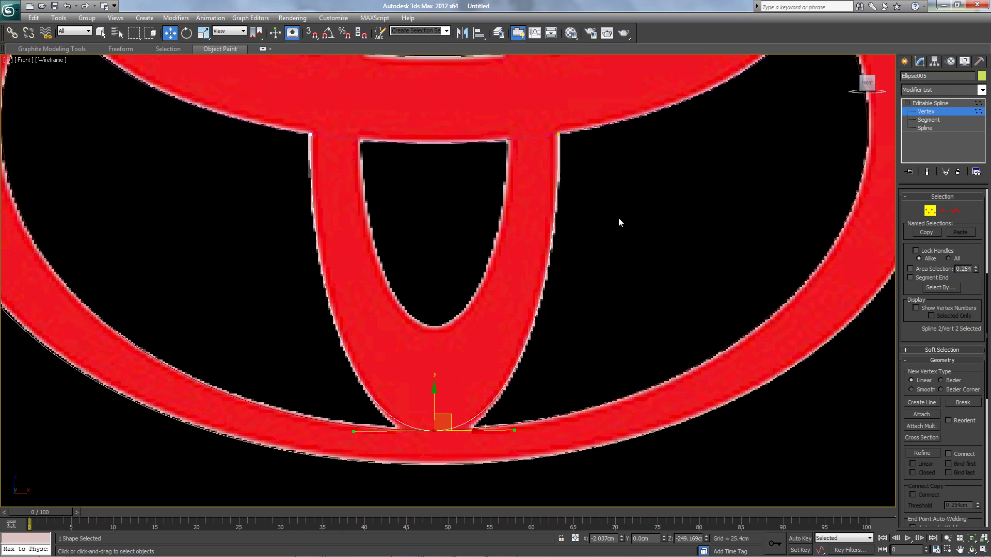
{"action": "middle_click_drag", "start_coordinate": [637, 162], "coordinate": [566, 269]}
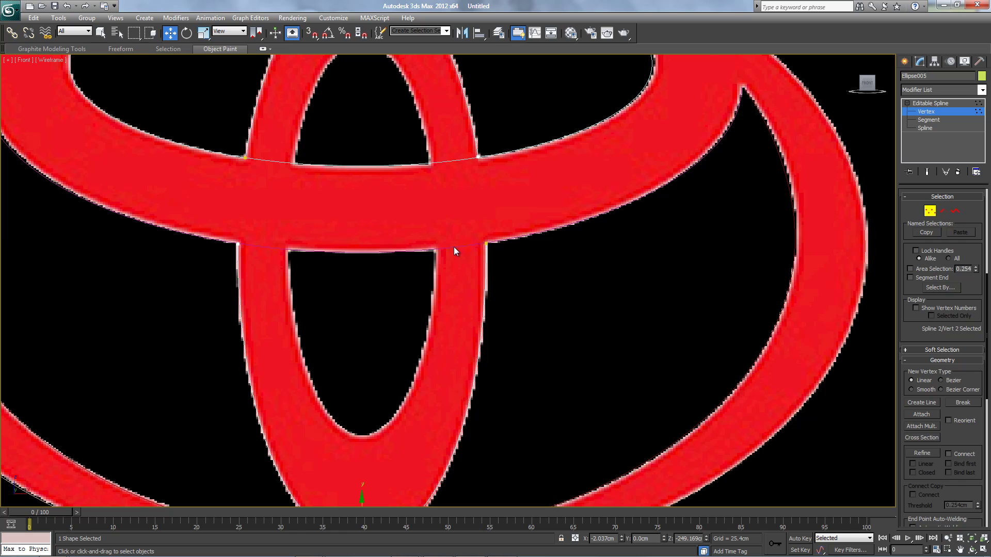
{"action": "middle_click_drag", "start_coordinate": [550, 282], "coordinate": [562, 385]}
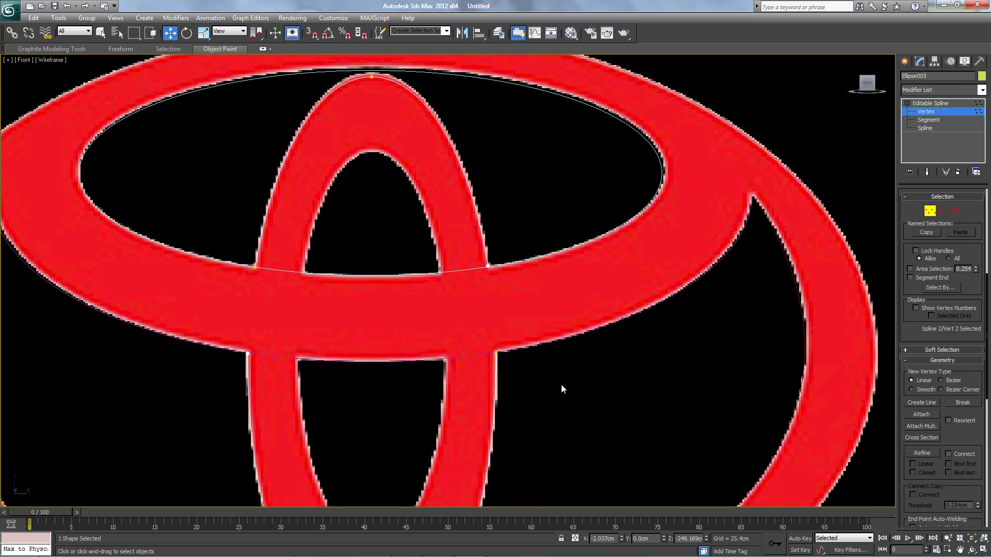
{"action": "left_click", "coordinate": [927, 105]}
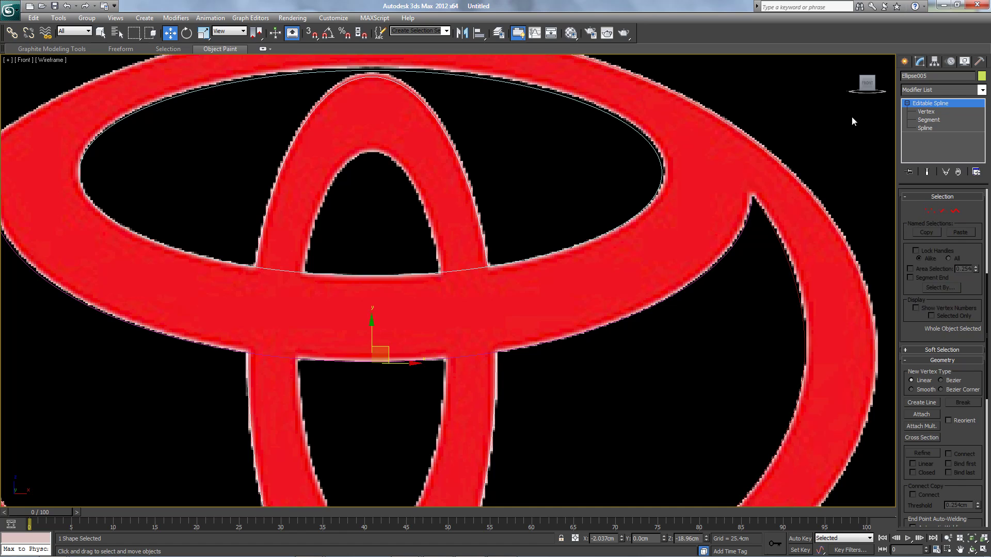
Select Ellipse002 and convert it to an Editable Spline at Segment level
{"action": "scroll", "coordinate": [464, 271], "scroll_direction": "down", "scroll_amount": 5}
{"action": "left_click", "coordinate": [465, 270]}
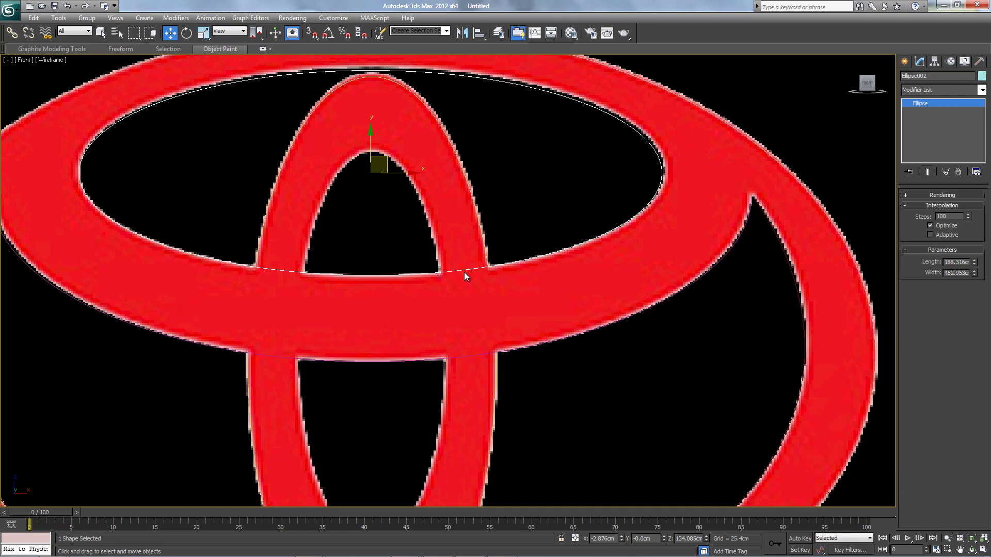
{"action": "right_click", "coordinate": [912, 105]}
{"action": "left_click", "coordinate": [937, 171]}
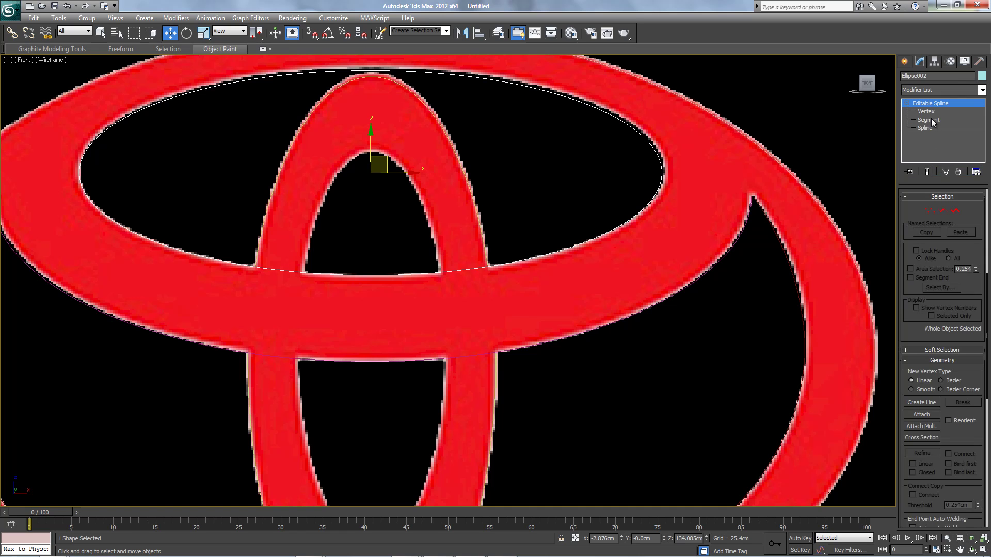
{"action": "left_click", "coordinate": [926, 119]}
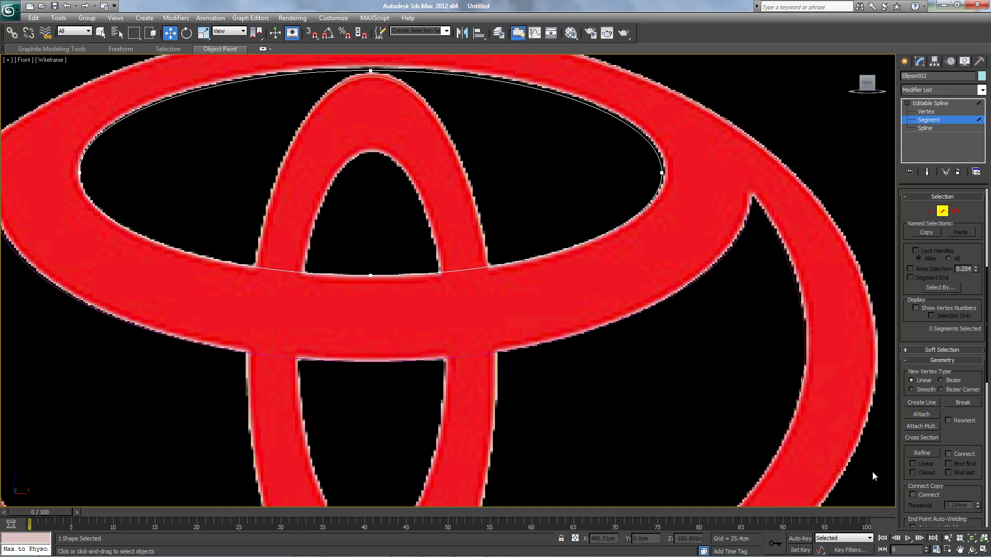
Refine three vertices onto Ellipse002's lower edge where the vertical oval crosses it
{"action": "left_click", "coordinate": [926, 451]}
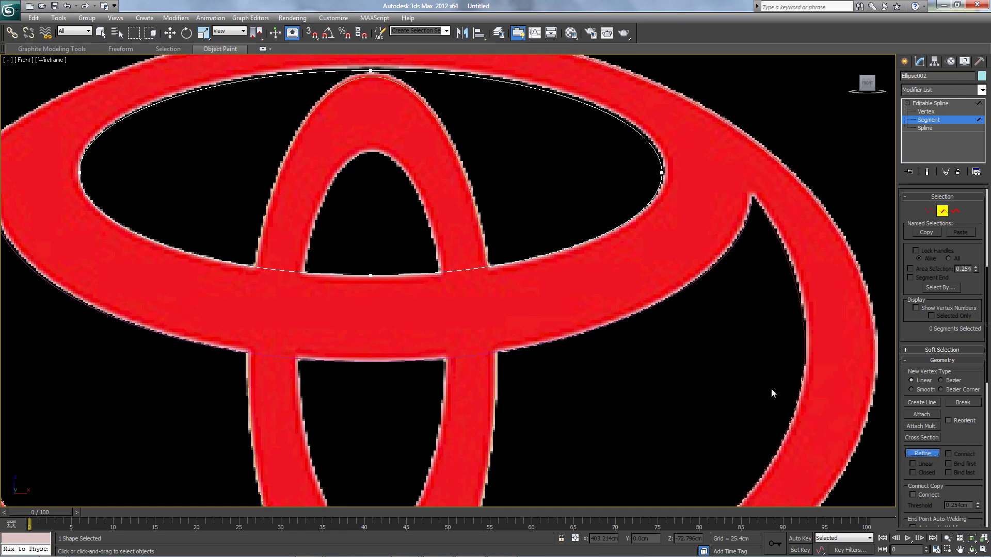
{"action": "left_click", "coordinate": [489, 267]}
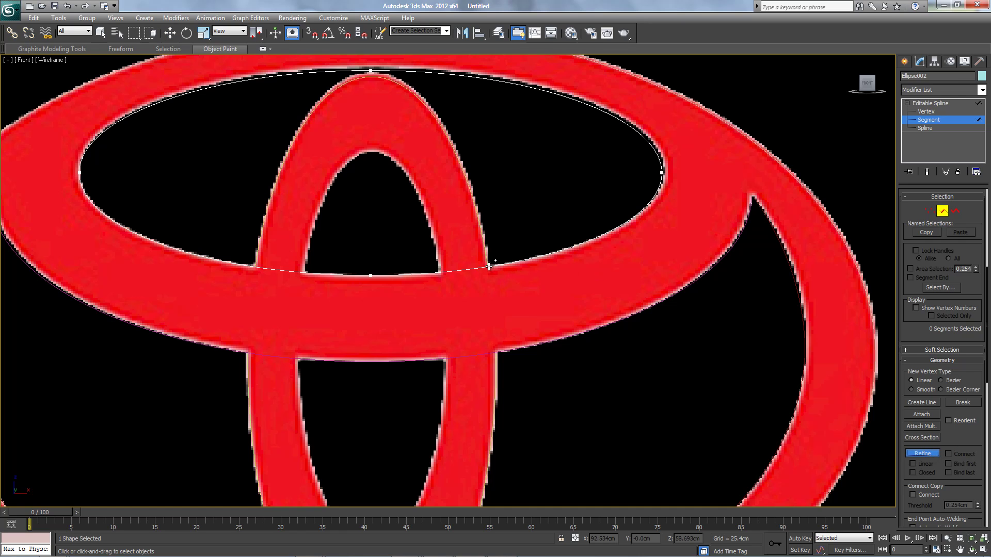
{"action": "left_click", "coordinate": [439, 273]}
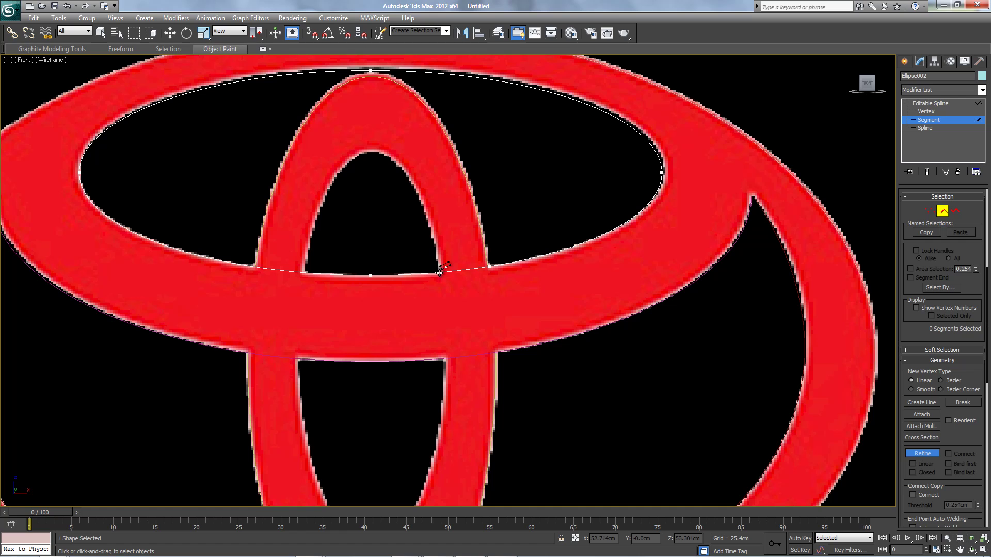
{"action": "left_click", "coordinate": [304, 272]}
{"action": "left_click", "coordinate": [170, 34]}
Delete Ellipse002's lower segments at the right and left crossings
{"action": "right_click", "coordinate": [468, 271]}
{"action": "left_click", "coordinate": [468, 271]}
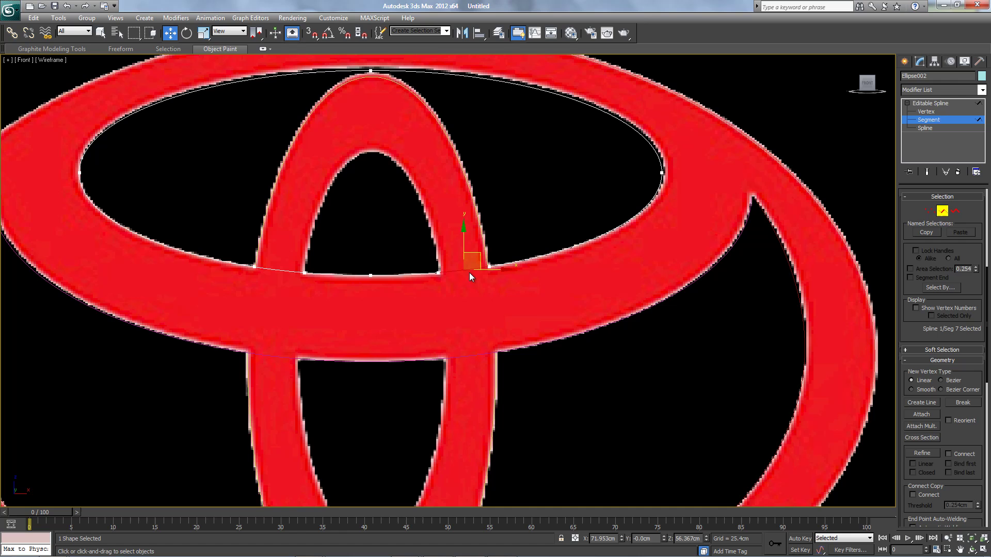
{"action": "key", "text": "Delete"}
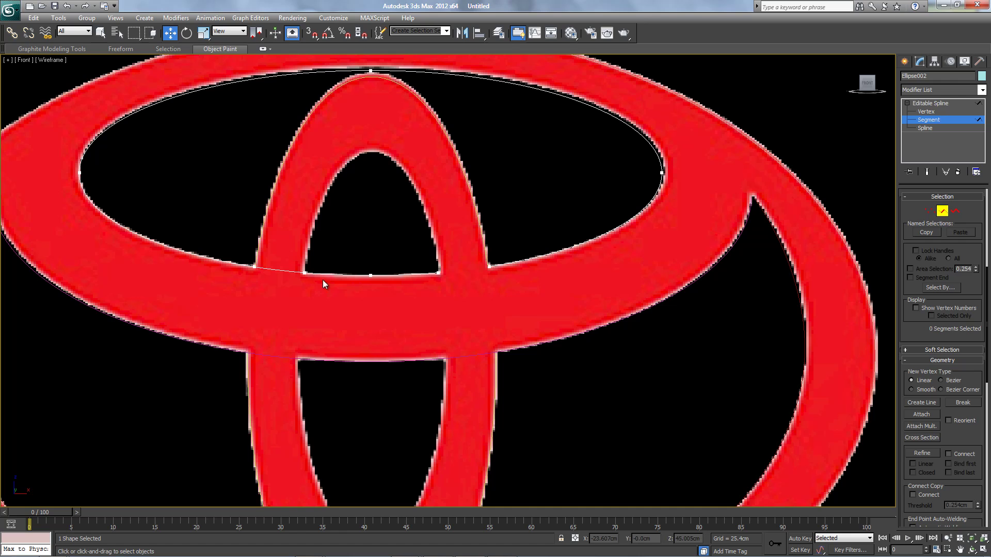
{"action": "left_click", "coordinate": [280, 270]}
{"action": "key", "text": "Delete"}
{"action": "left_click", "coordinate": [925, 112]}
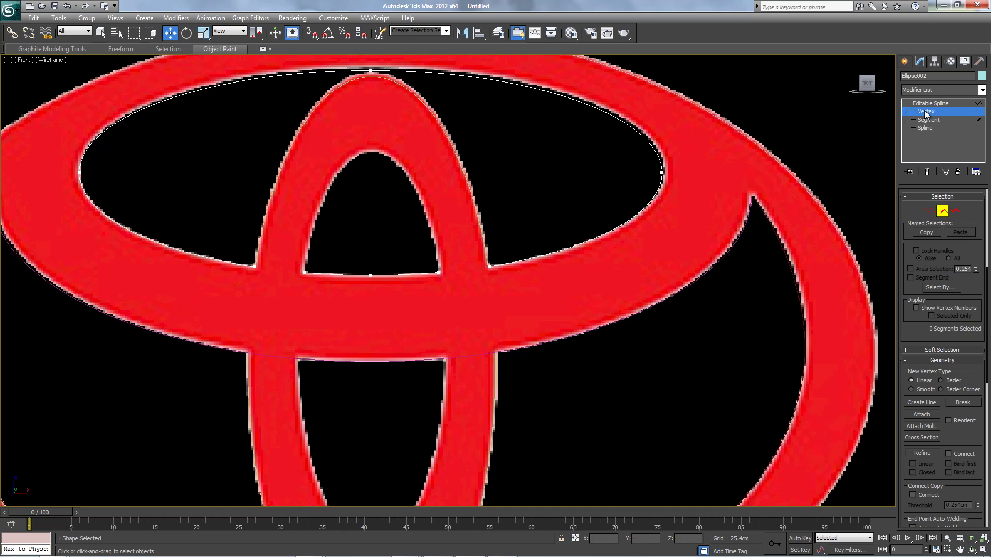
Nudge Ellipse002's top vertex up-right and its right vertex slightly right
{"action": "middle_click_drag", "start_coordinate": [526, 137], "coordinate": [542, 181]}
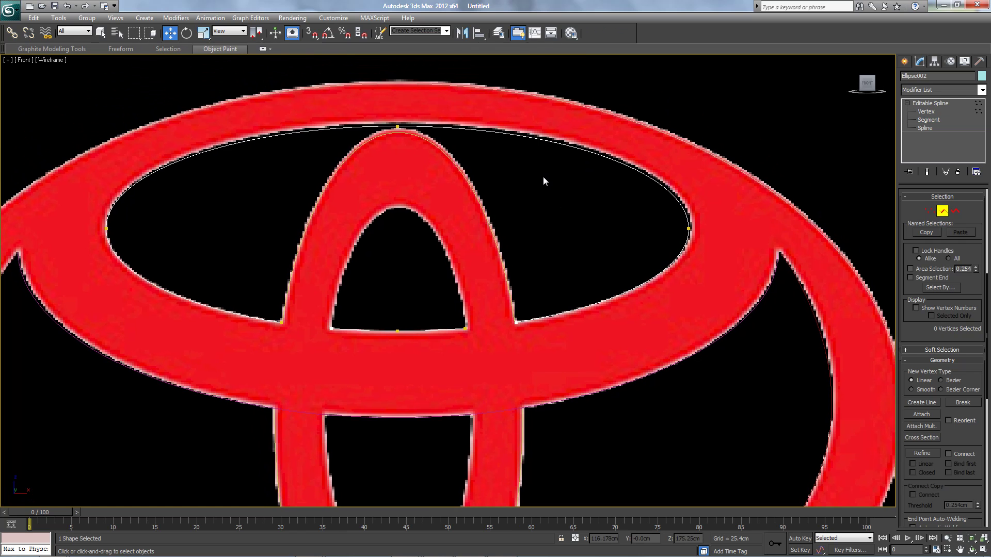
{"action": "left_click", "coordinate": [396, 124]}
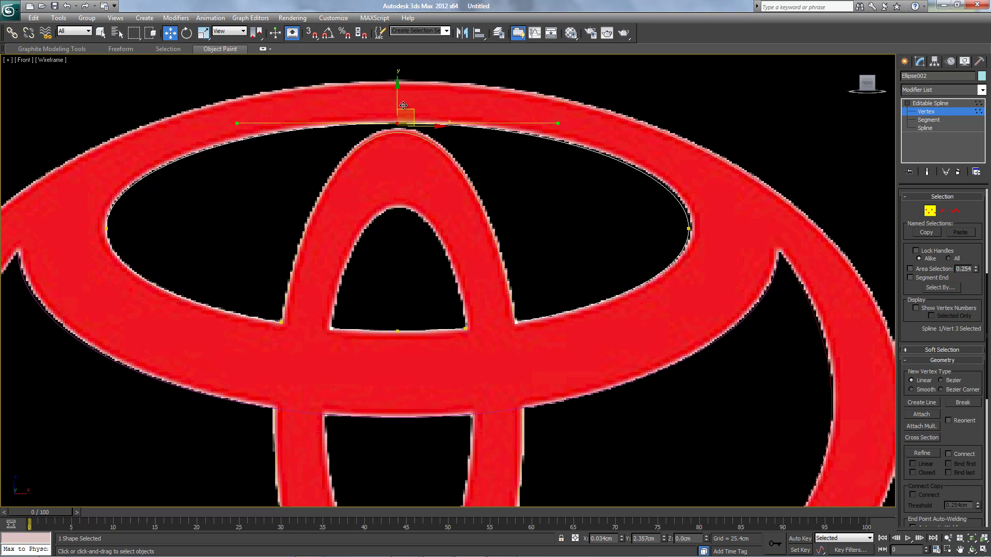
{"action": "left_click_drag", "start_coordinate": [403, 105], "coordinate": [405, 104]}
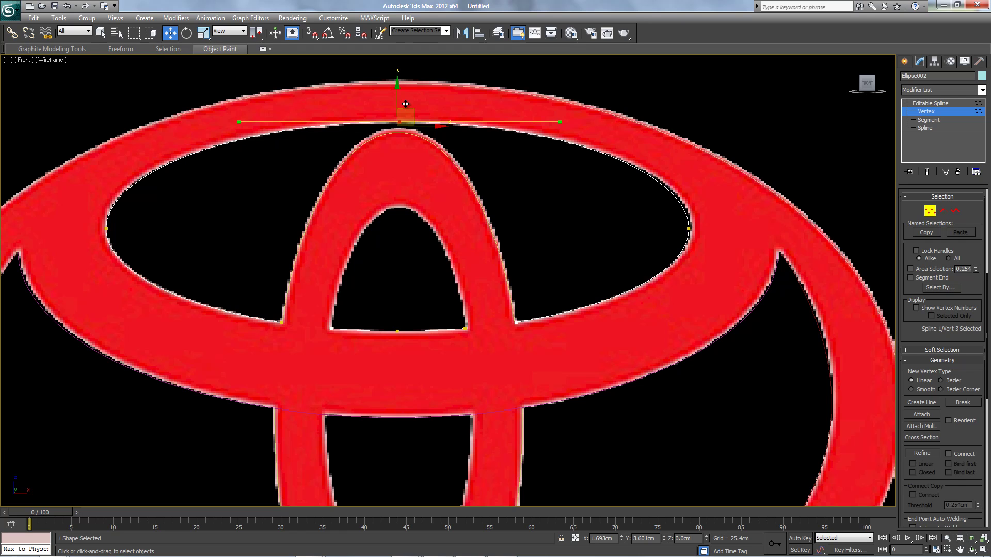
{"action": "left_click", "coordinate": [688, 228]}
{"action": "left_click_drag", "start_coordinate": [703, 212], "coordinate": [708, 211]}
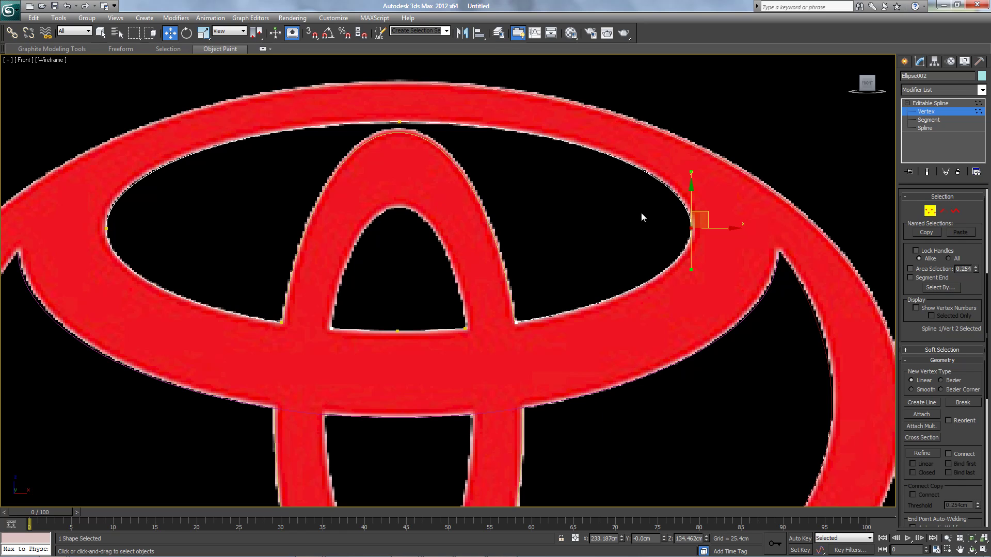
{"action": "left_click", "coordinate": [935, 103]}
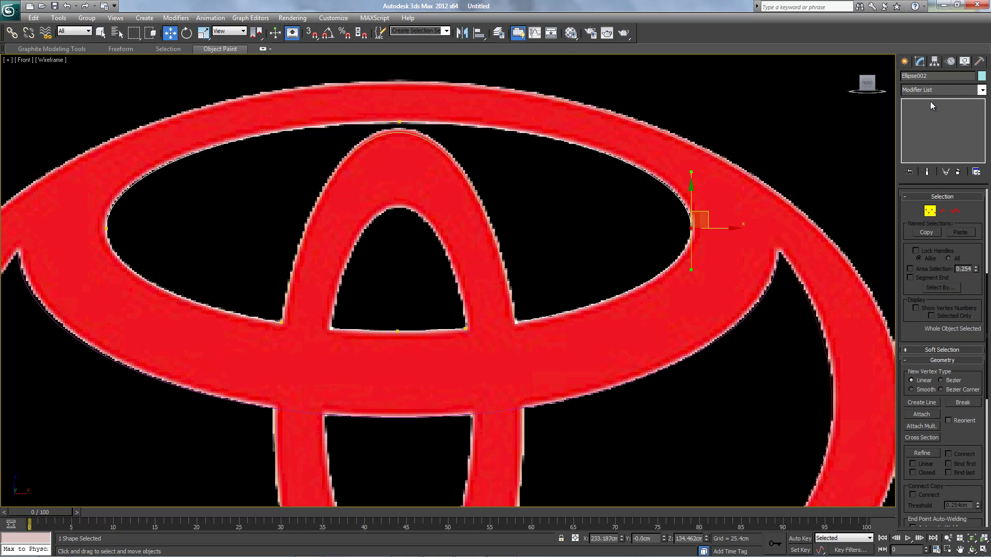
Raise Ellipse005's top vertex slightly to hug the vertical oval's edge
{"action": "left_click", "coordinate": [440, 151]}
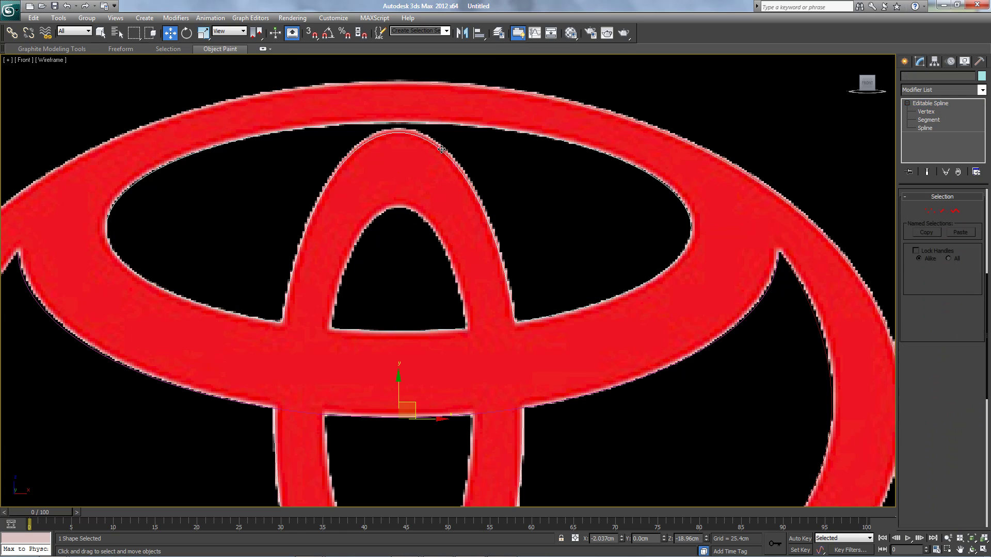
{"action": "left_click", "coordinate": [929, 120]}
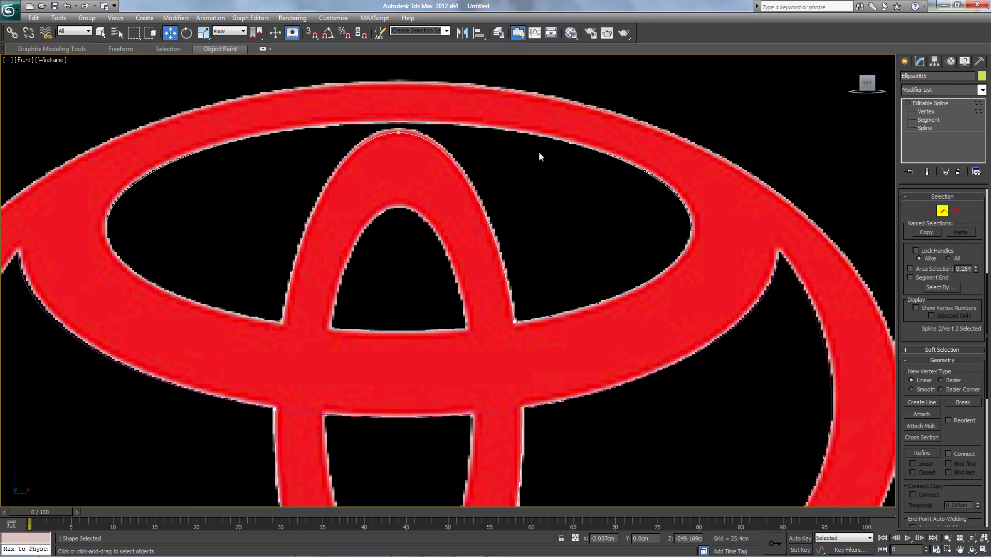
{"action": "key", "text": "1"}
{"action": "left_click", "coordinate": [400, 133]}
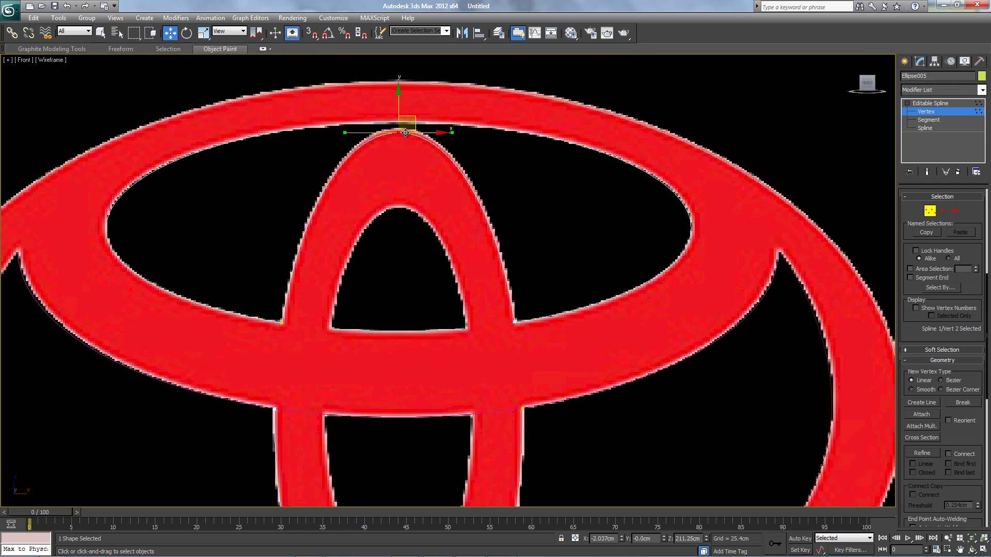
{"action": "left_click_drag", "start_coordinate": [408, 120], "coordinate": [407, 115]}
{"action": "left_click", "coordinate": [505, 181]}
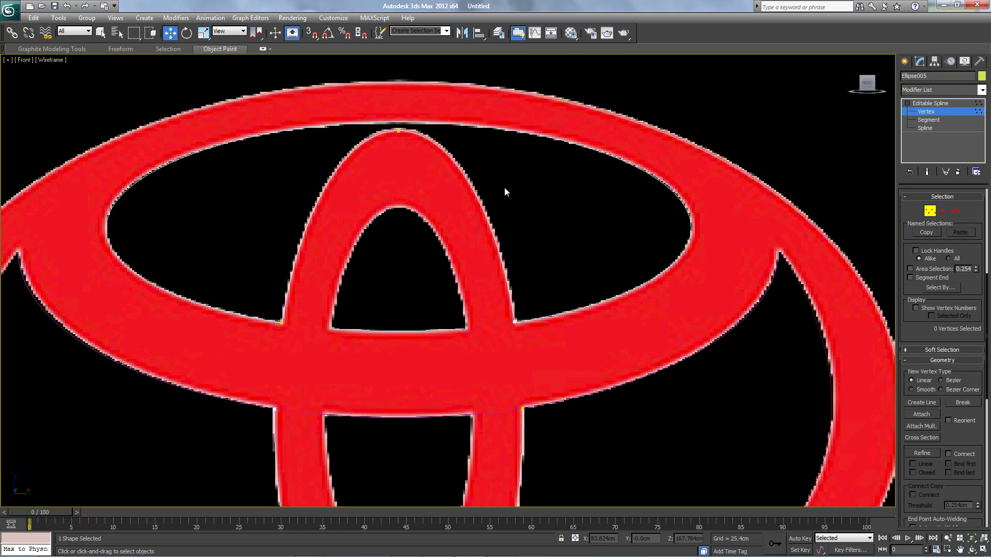
{"action": "middle_click_drag", "start_coordinate": [415, 381], "coordinate": [439, 287]}
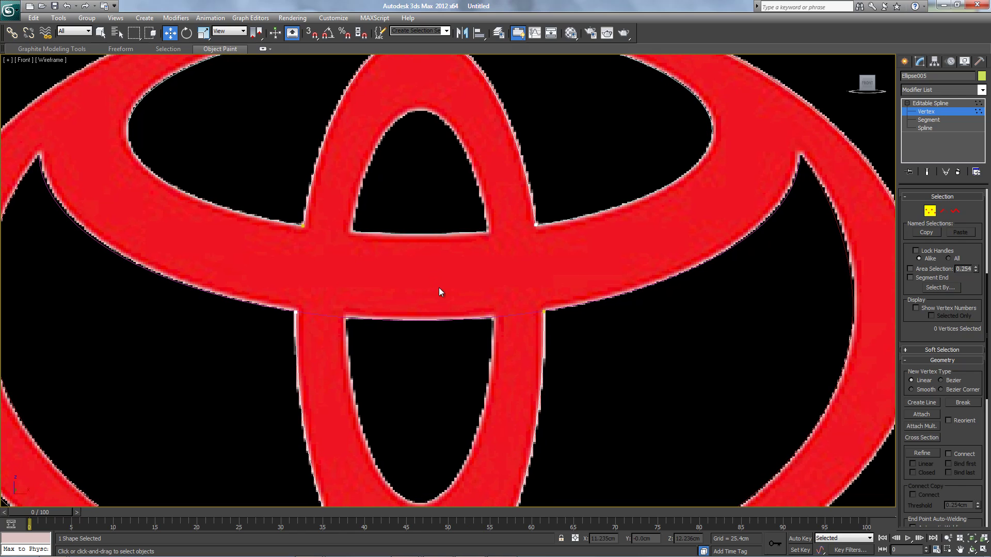
{"action": "left_click", "coordinate": [929, 103]}
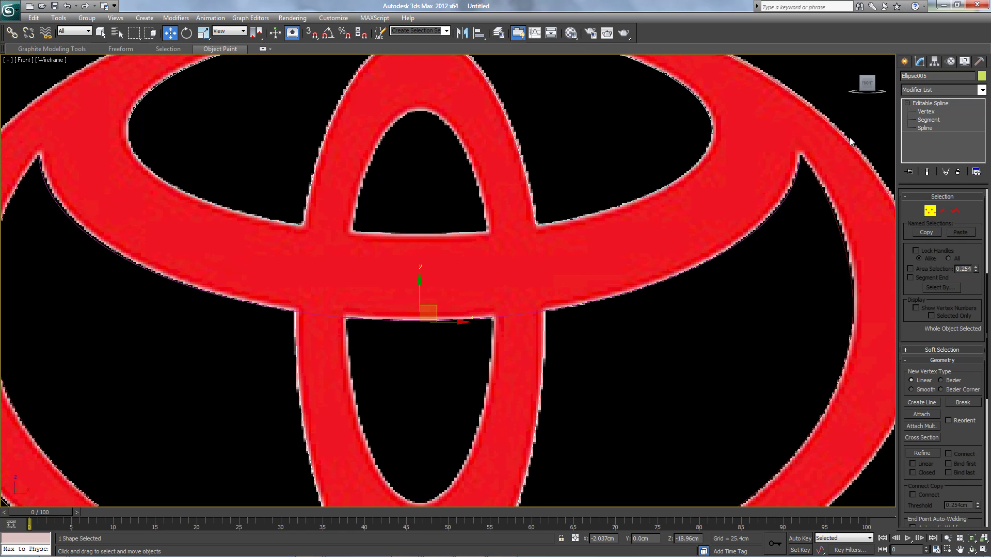
Select Ellipse004, the band's lower-edge outline, at Segment level
{"action": "left_click", "coordinate": [516, 319]}
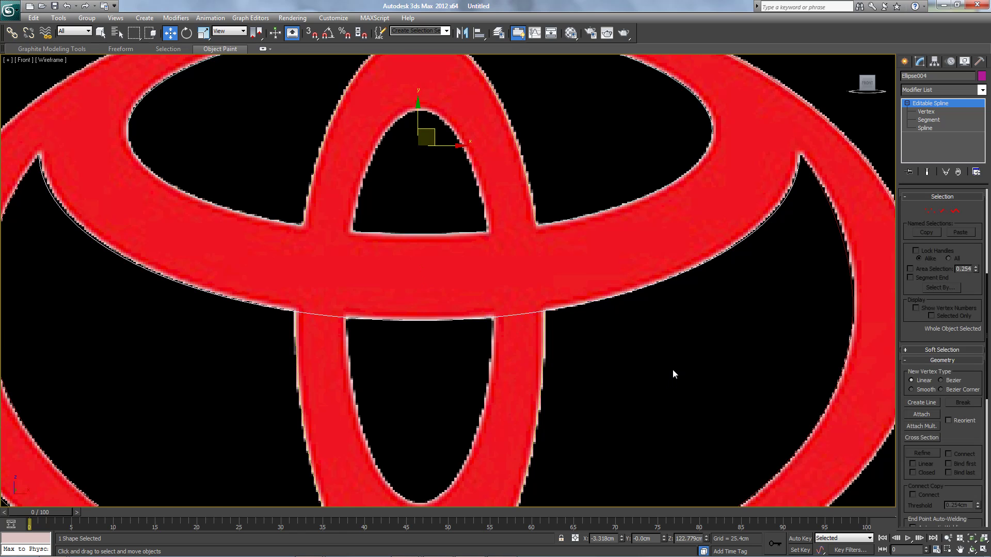
{"action": "middle_click_drag", "start_coordinate": [673, 374], "coordinate": [683, 397]}
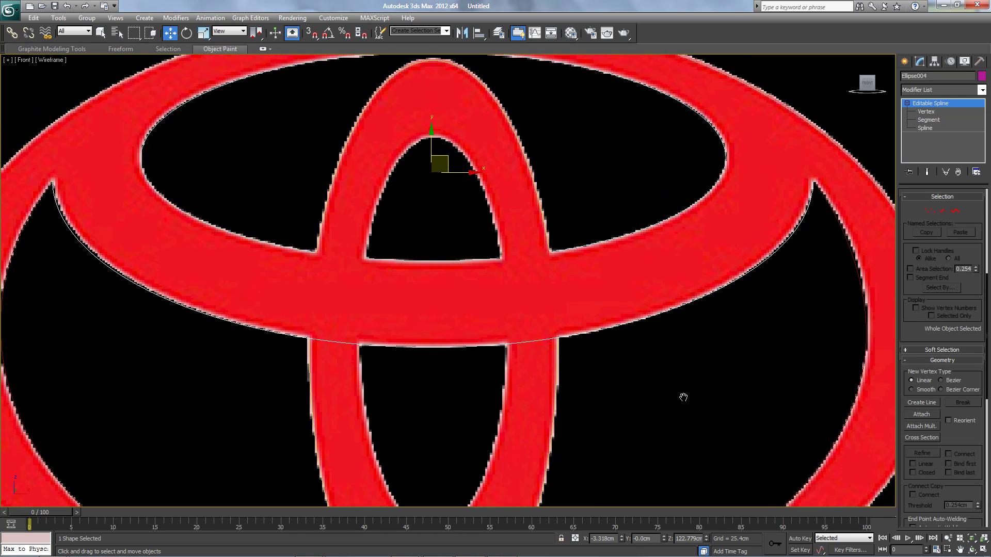
{"action": "left_click", "coordinate": [924, 121]}
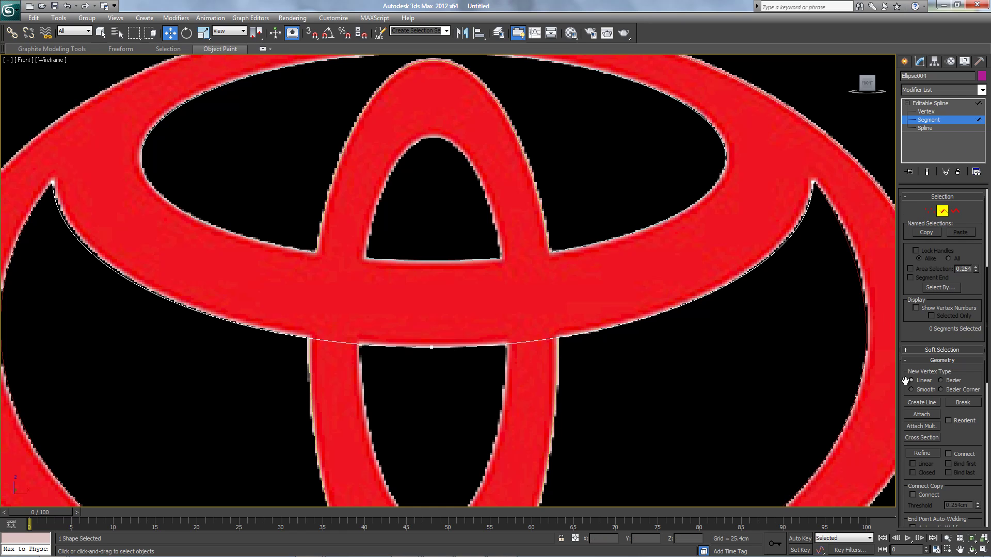
Refine three vertices onto Ellipse004's lower edge near the right and left crossings
{"action": "left_click", "coordinate": [923, 453]}
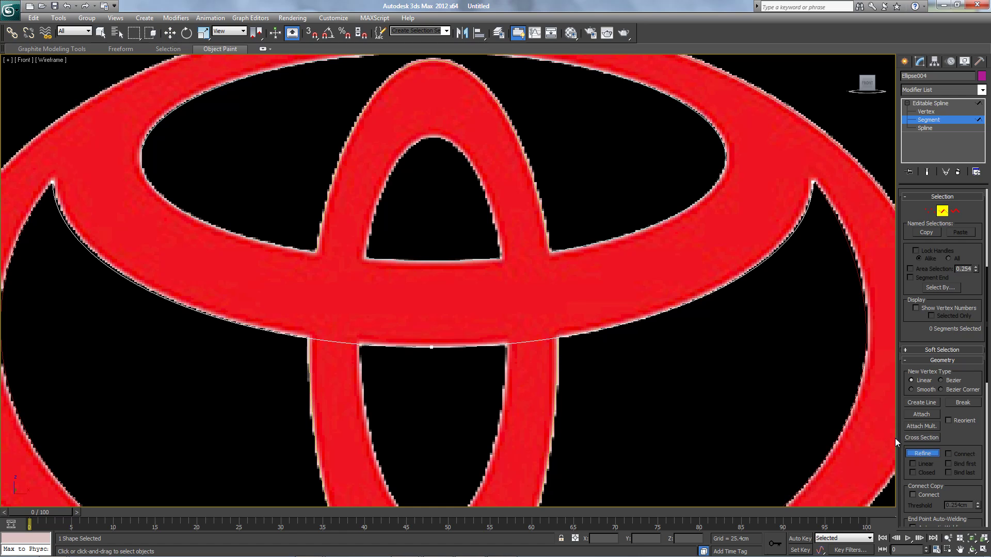
{"action": "left_click", "coordinate": [560, 337]}
{"action": "left_click", "coordinate": [507, 344]}
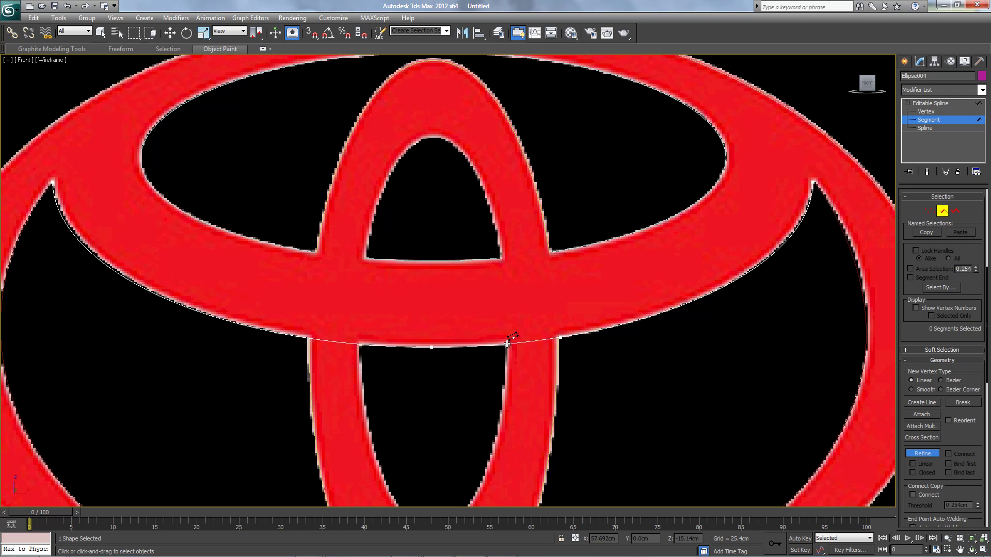
{"action": "left_click", "coordinate": [359, 344]}
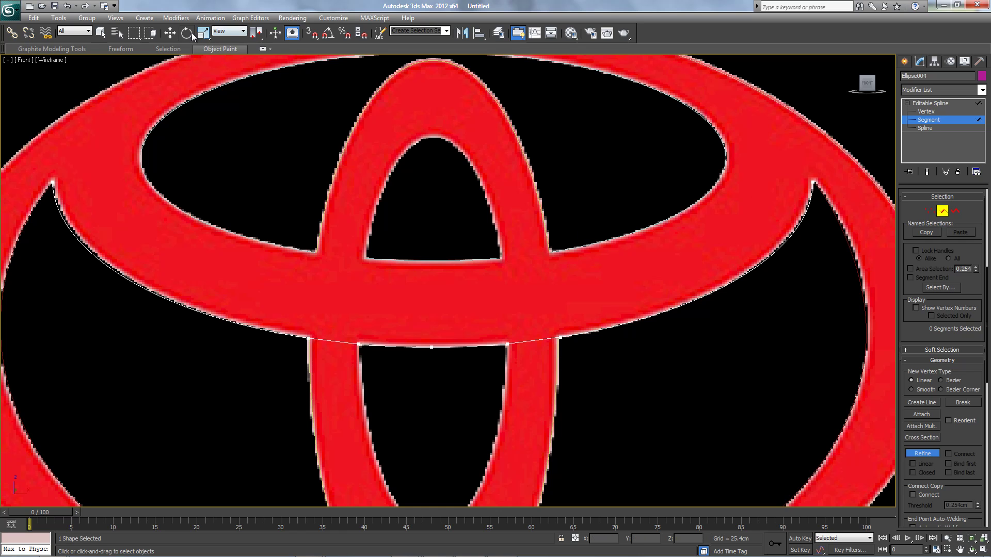
{"action": "left_click", "coordinate": [169, 33]}
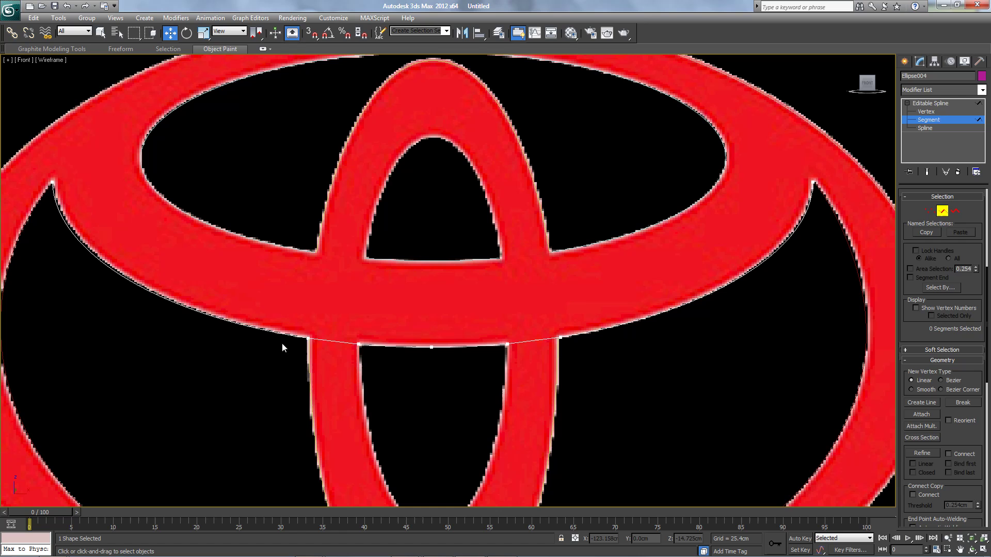
Select and clear lower-edge segments, then zoom out to the whole logo
{"action": "left_click", "coordinate": [335, 342]}
{"action": "left_click", "coordinate": [380, 396]}
{"action": "left_click", "coordinate": [534, 339]}
{"action": "left_click", "coordinate": [599, 375]}
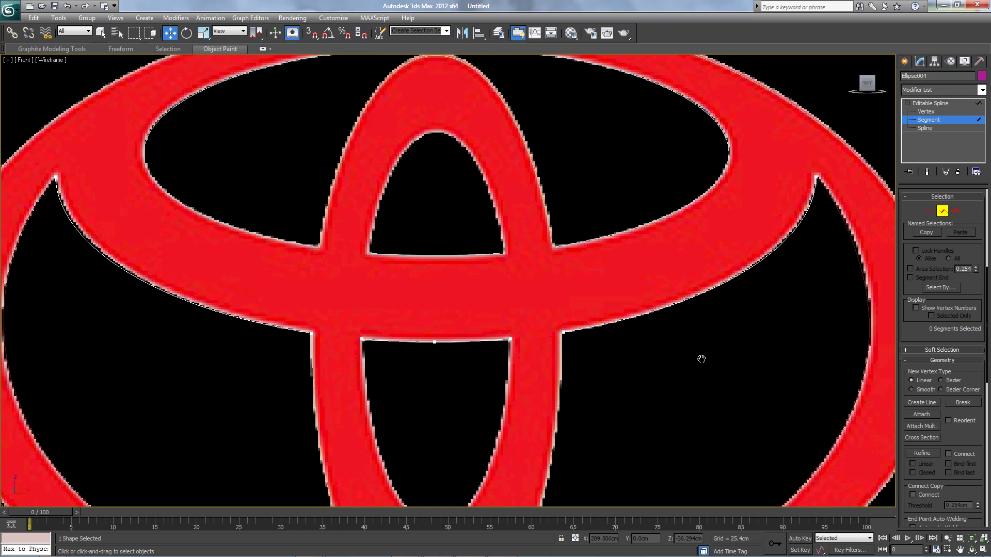
{"action": "middle_click_drag", "start_coordinate": [699, 358], "coordinate": [723, 294]}
{"action": "scroll", "coordinate": [701, 260], "scroll_direction": "down", "scroll_amount": 3}
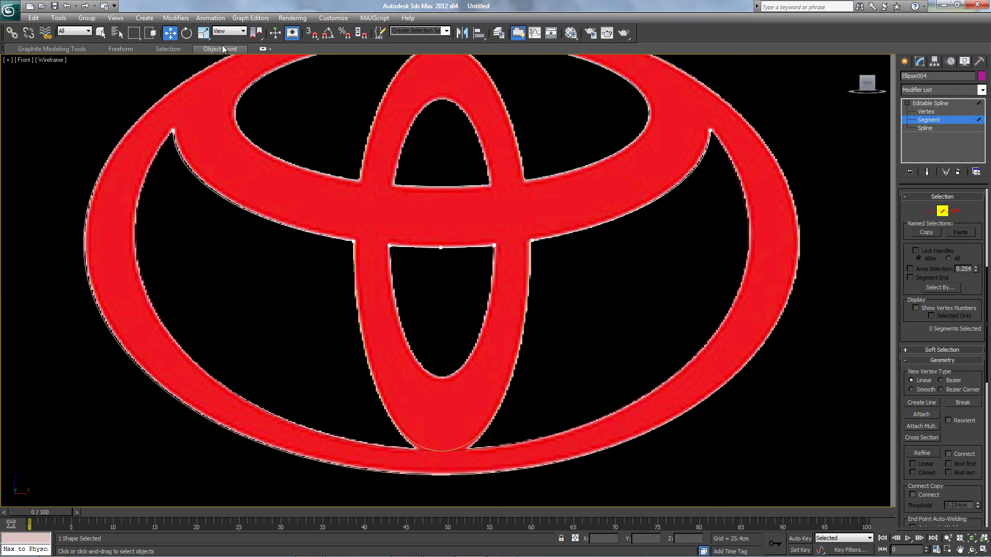
Leave Ellipse004's sub-object level and draw an ellipse over the vertical oval's hole
{"action": "left_click", "coordinate": [144, 19]}
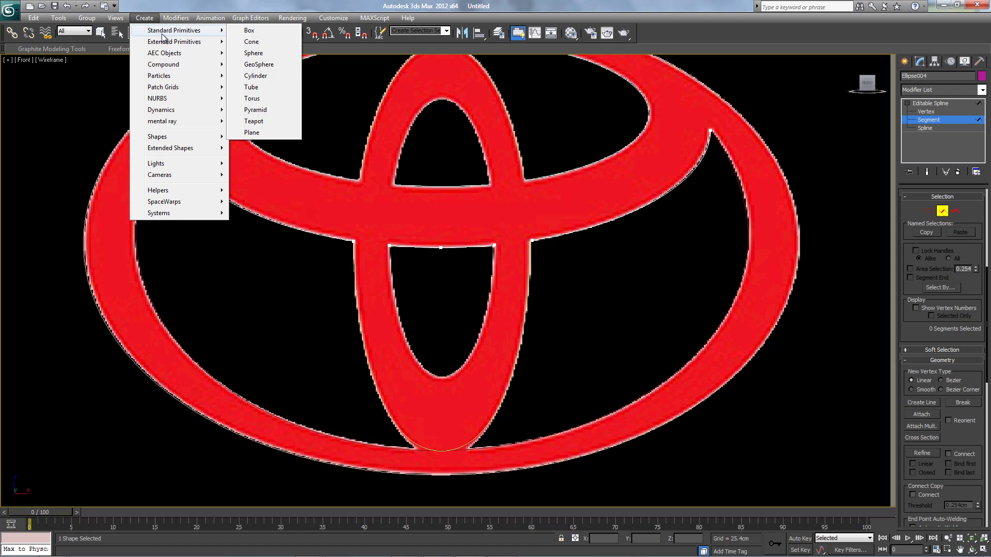
{"action": "mouse_move", "coordinate": [189, 136]}
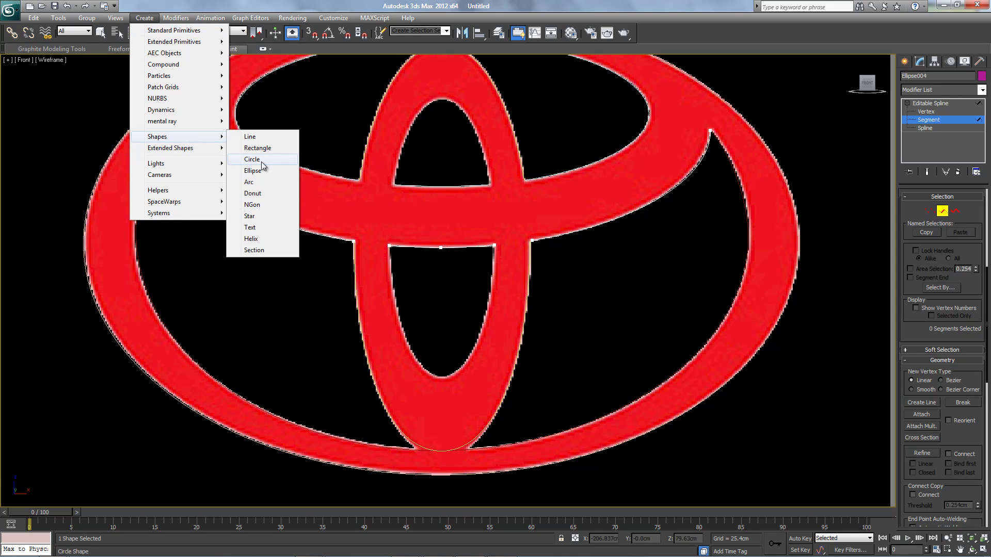
{"action": "left_click", "coordinate": [929, 103]}
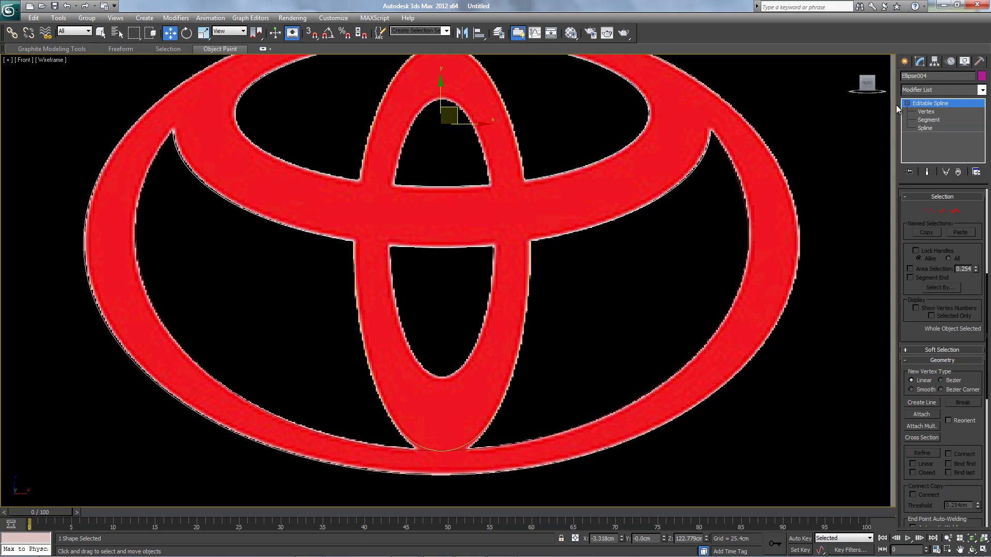
{"action": "left_click", "coordinate": [145, 18]}
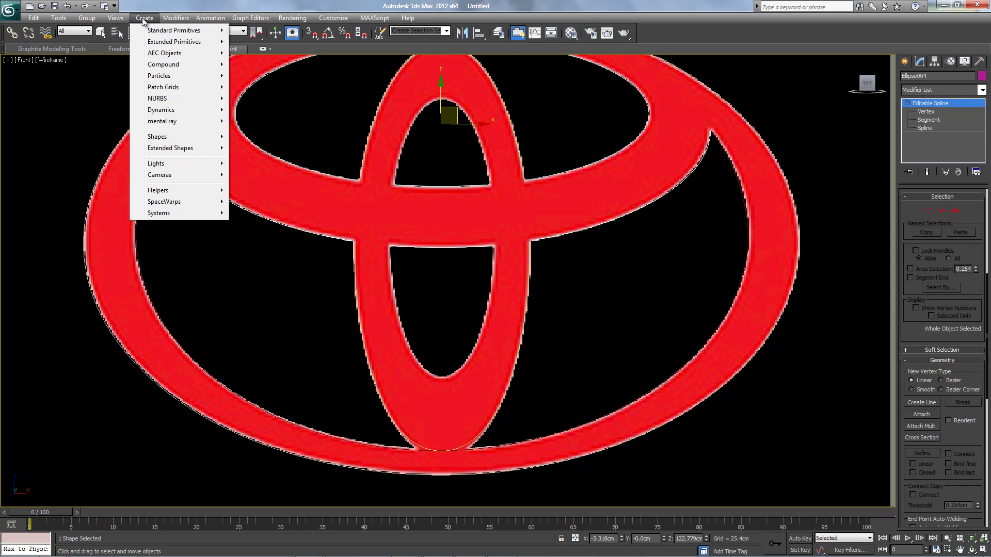
{"action": "mouse_move", "coordinate": [204, 137]}
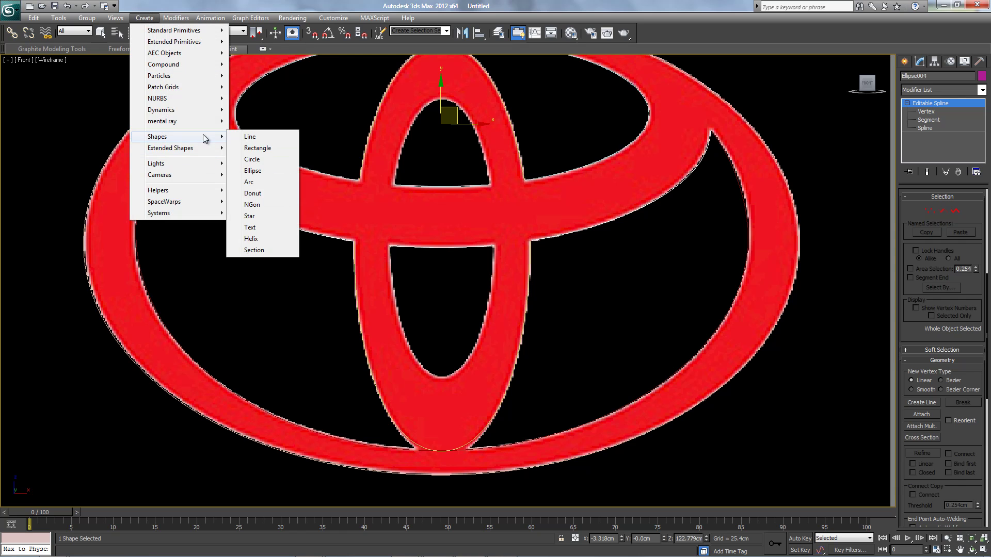
{"action": "left_click", "coordinate": [256, 171]}
{"action": "left_click_drag", "start_coordinate": [407, 96], "coordinate": [500, 376]}
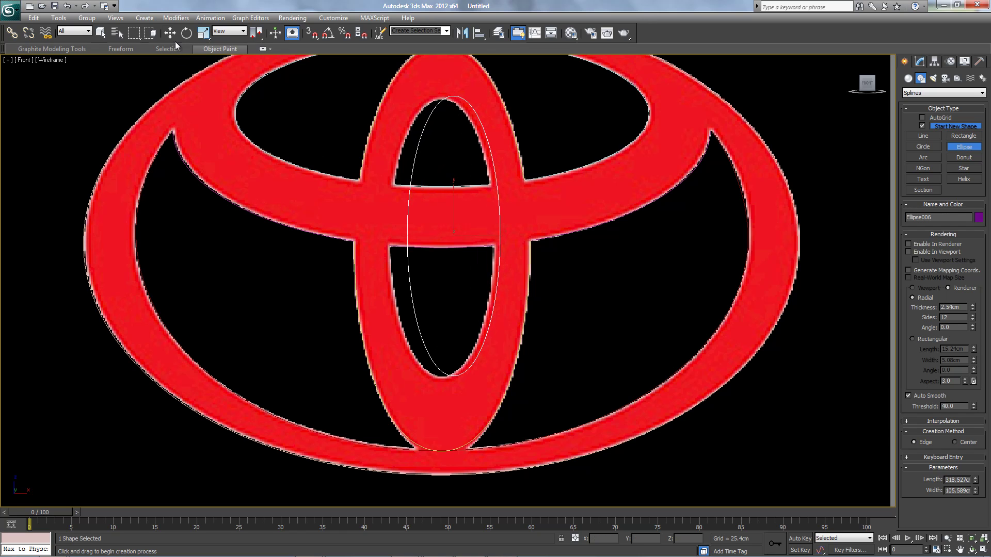
Move Ellipse006 onto the oval hole and widen it to match the hole's edges
{"action": "key", "text": "w"}
{"action": "left_click_drag", "start_coordinate": [504, 239], "coordinate": [479, 242]}
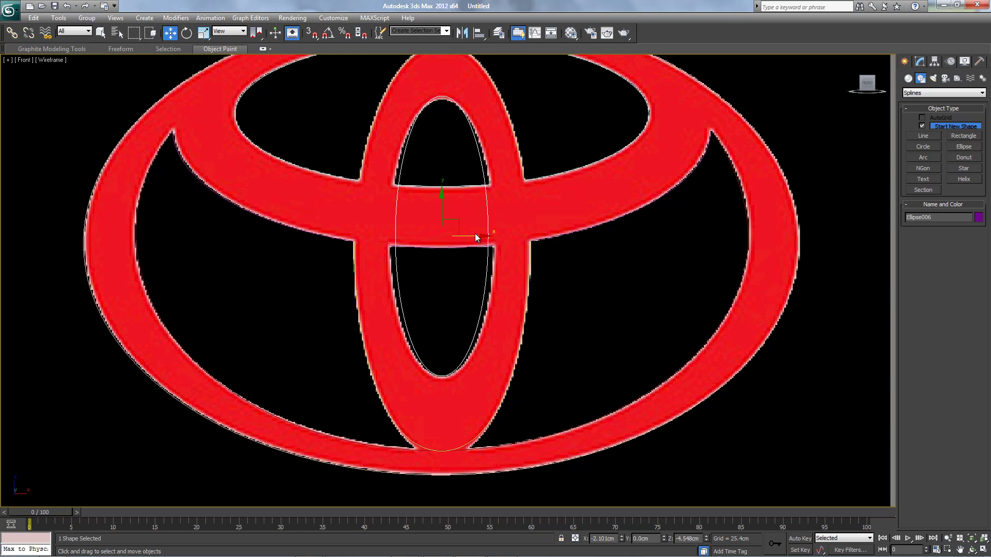
{"action": "left_click_drag", "start_coordinate": [442, 195], "coordinate": [440, 198]}
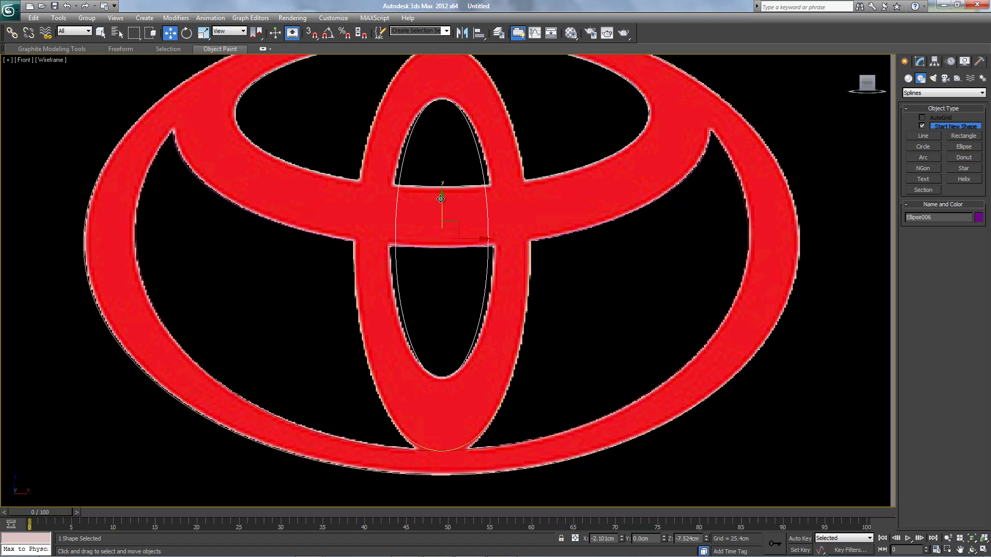
{"action": "left_click", "coordinate": [203, 33]}
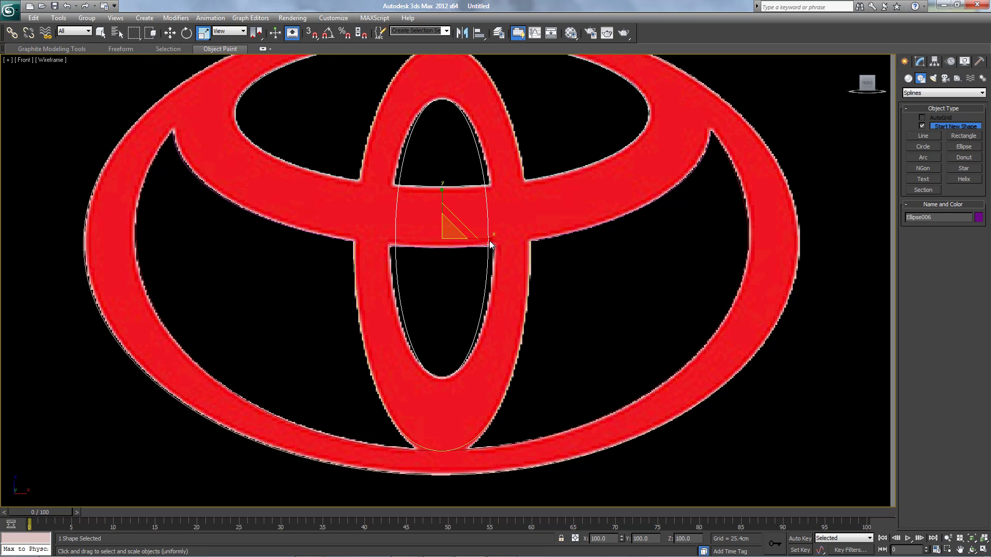
{"action": "left_click_drag", "start_coordinate": [492, 241], "coordinate": [495, 241]}
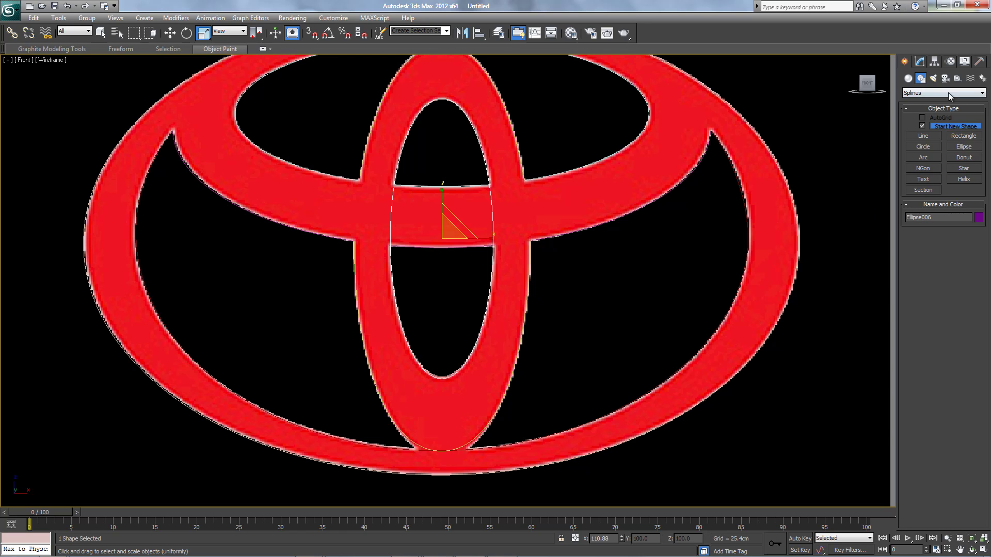
Convert Ellipse006 to an Editable Spline and refine vertices on its right and left edges
{"action": "left_click", "coordinate": [919, 61]}
{"action": "right_click", "coordinate": [927, 106]}
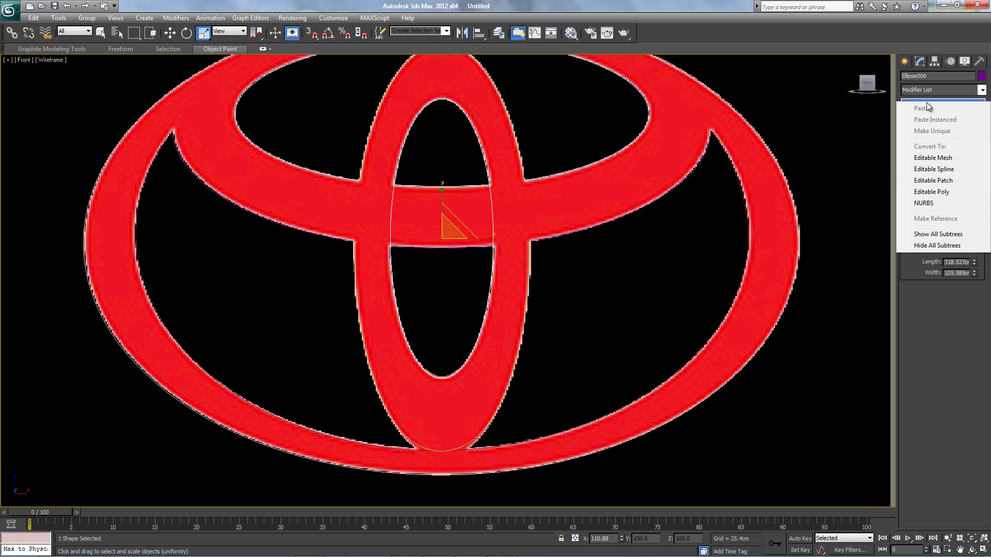
{"action": "left_click", "coordinate": [942, 171]}
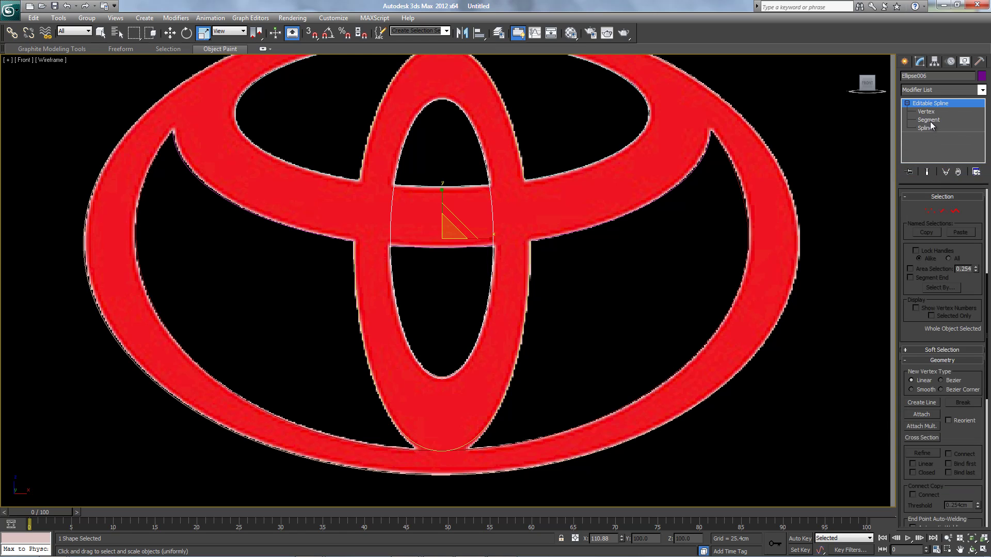
{"action": "left_click", "coordinate": [923, 120]}
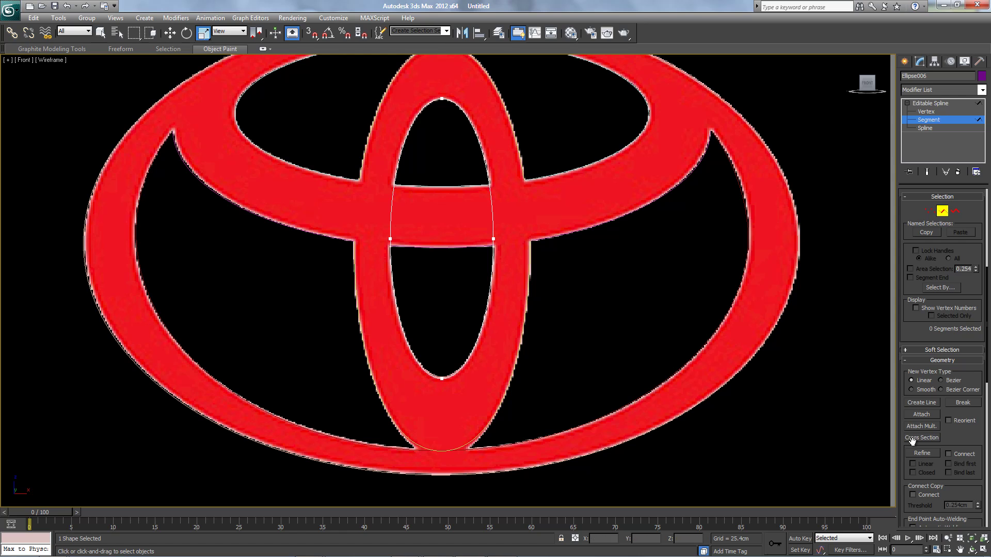
{"action": "left_click", "coordinate": [921, 453]}
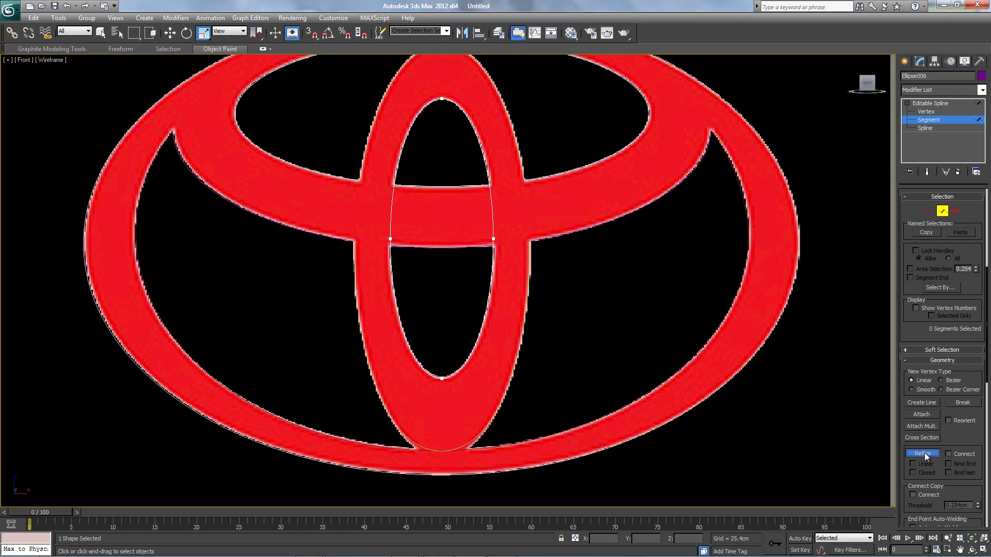
{"action": "left_click", "coordinate": [489, 185]}
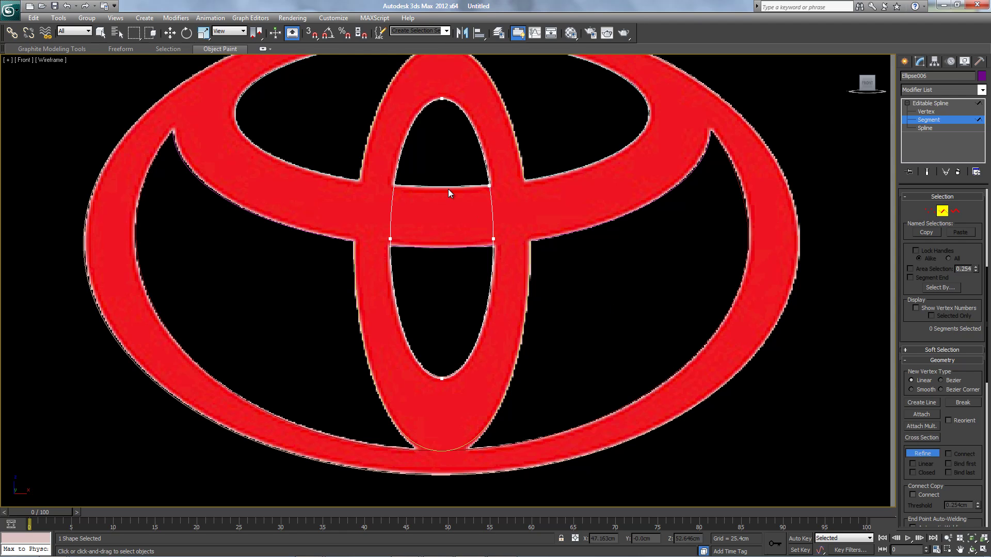
{"action": "left_click", "coordinate": [395, 184]}
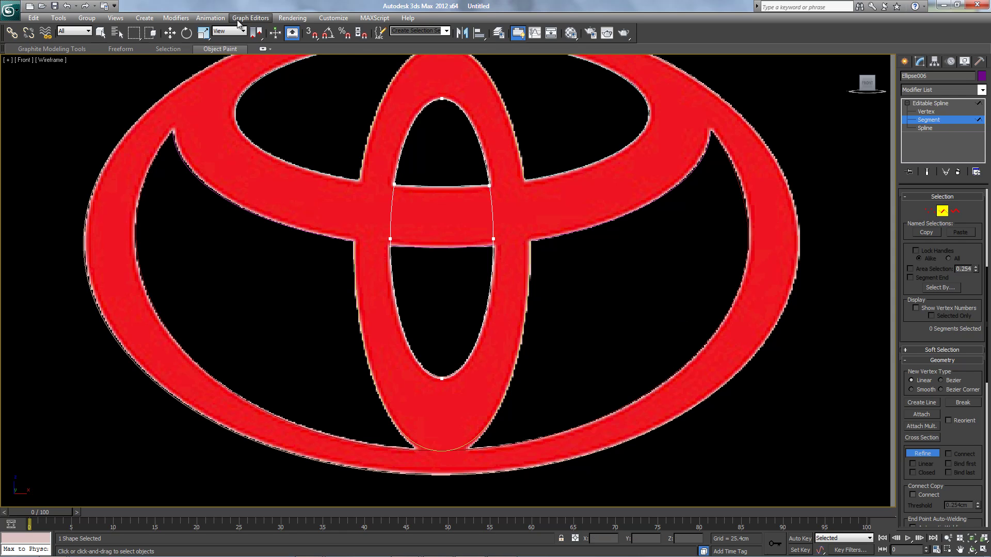
Delete Ellipse006's left segment and drag both open end vertices onto the crossbar edge
{"action": "left_click", "coordinate": [170, 33]}
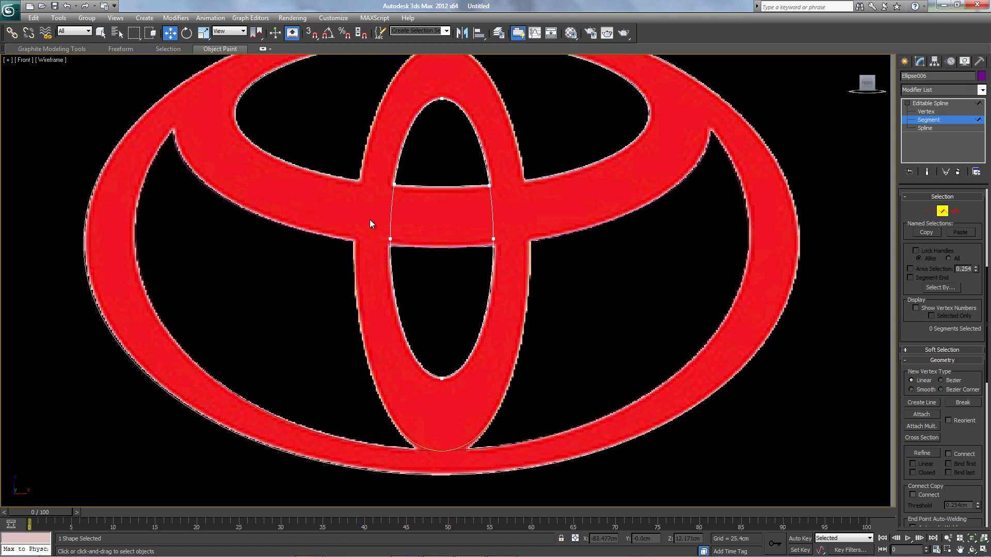
{"action": "left_click", "coordinate": [391, 205]}
{"action": "key", "text": "Delete"}
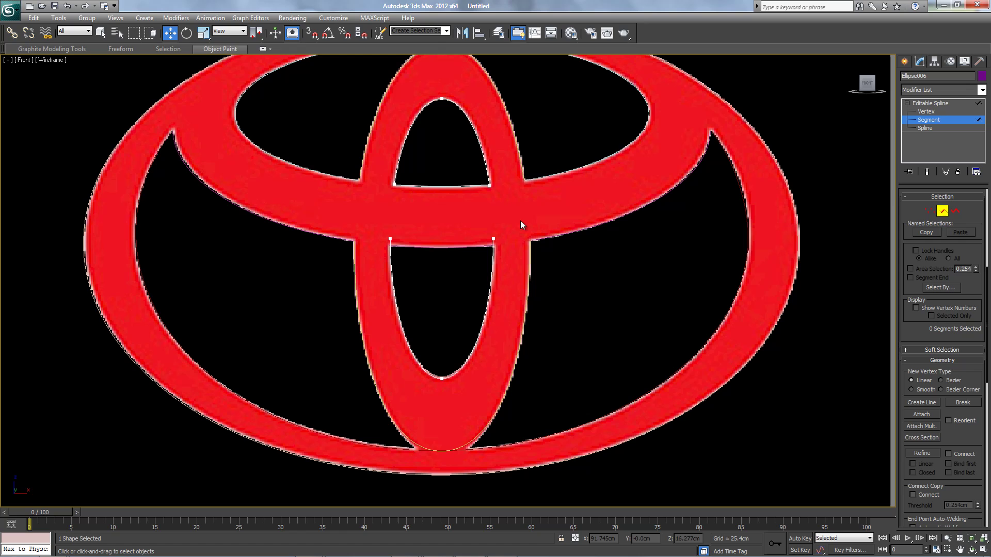
{"action": "left_click", "coordinate": [906, 111]}
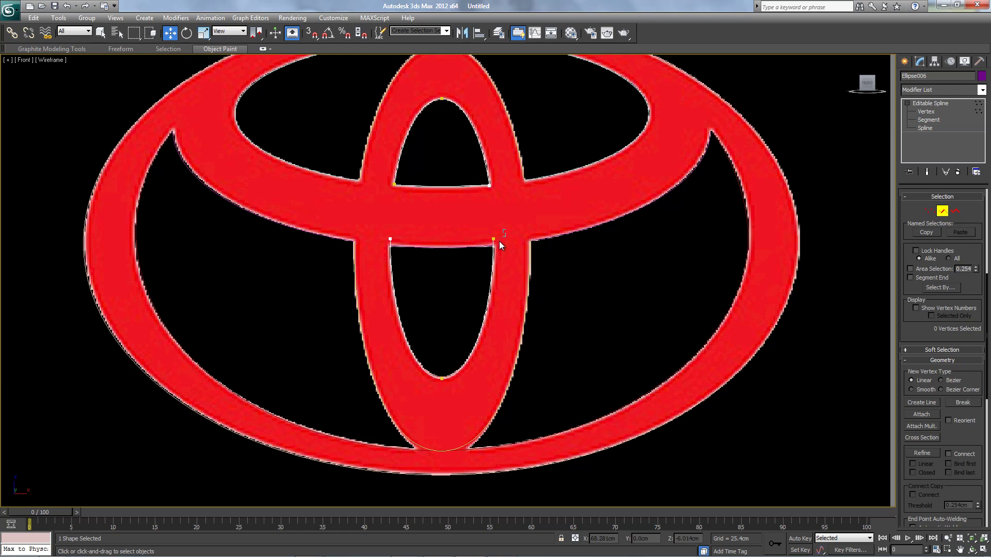
{"action": "left_click", "coordinate": [494, 240]}
{"action": "left_click_drag", "start_coordinate": [499, 221], "coordinate": [501, 237]}
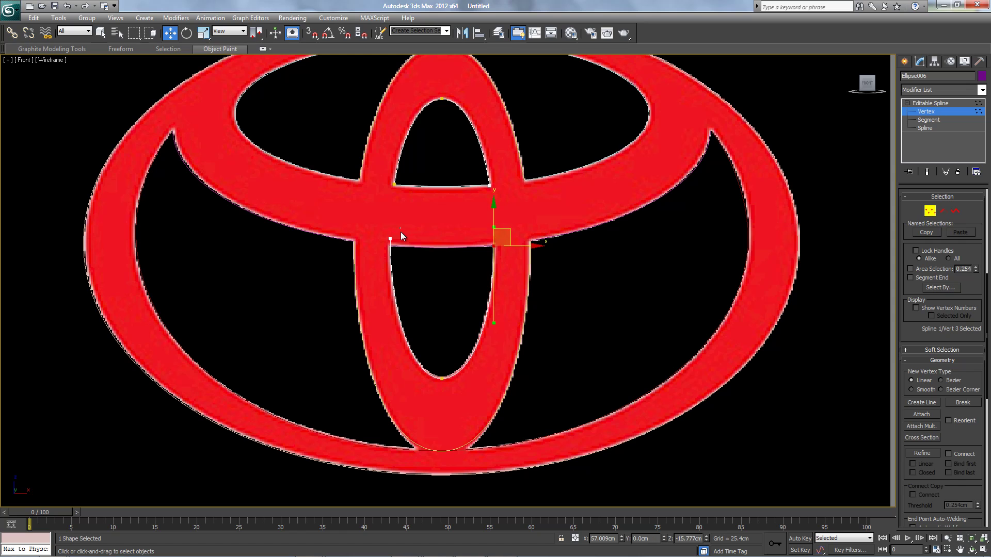
{"action": "mouse_move", "coordinate": [390, 239]}
{"action": "left_mouse_down"}
{"action": "mouse_move", "coordinate": [392, 228]}
{"action": "mouse_move", "coordinate": [395, 236]}
{"action": "left_mouse_up"}
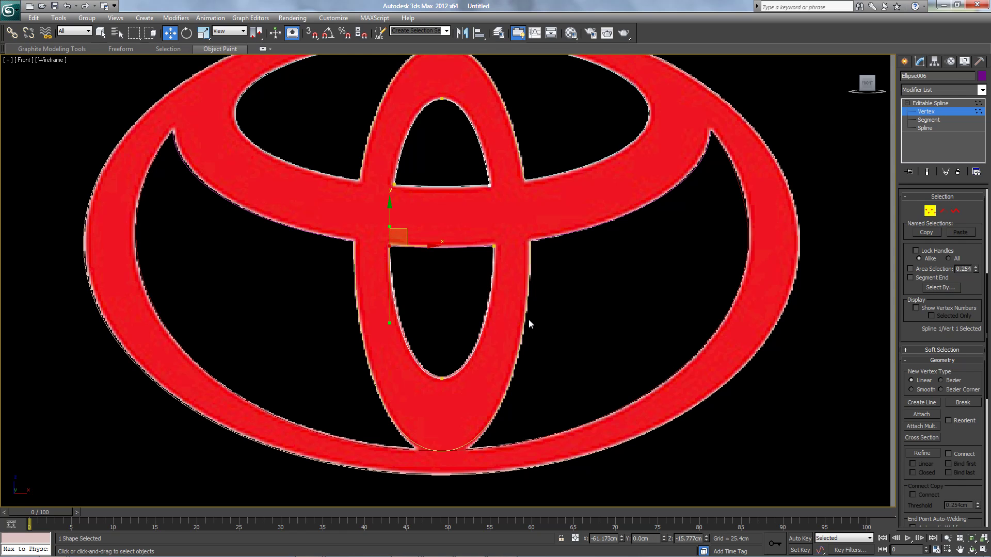
{"action": "left_click", "coordinate": [930, 103]}
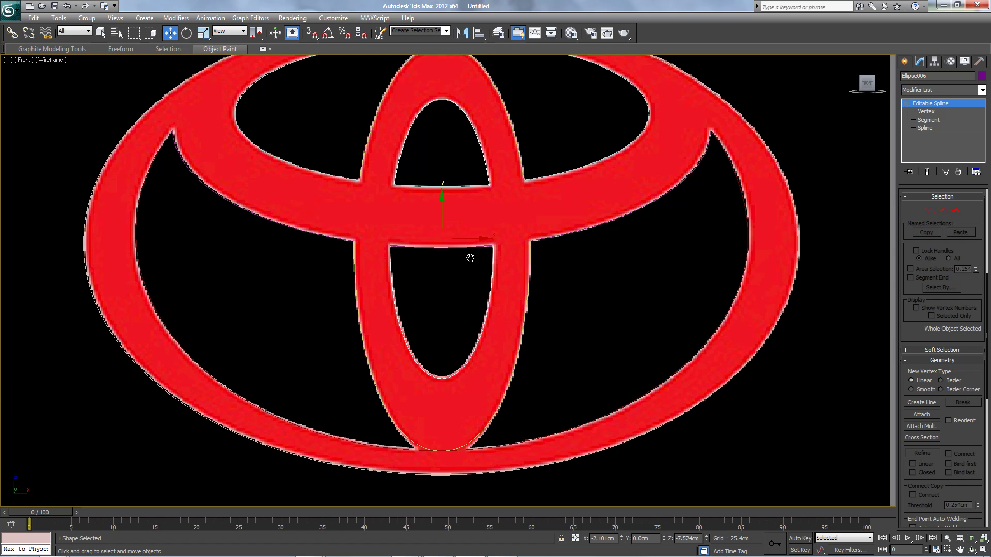
Zoom to the whole logo and attach the neighbouring traced outline to Ellipse006
{"action": "scroll", "coordinate": [464, 257], "scroll_direction": "up", "scroll_amount": 6}
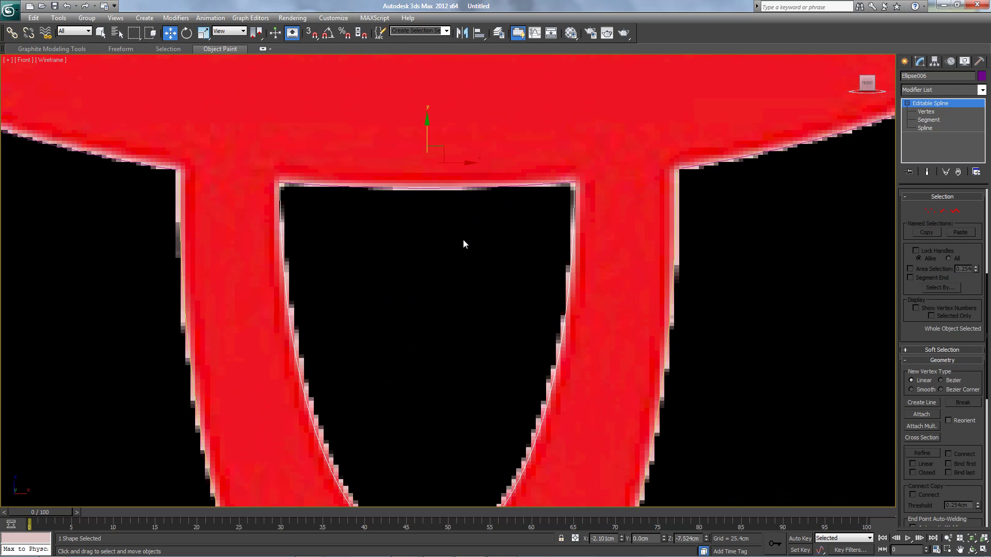
{"action": "key", "text": "shift+z"}
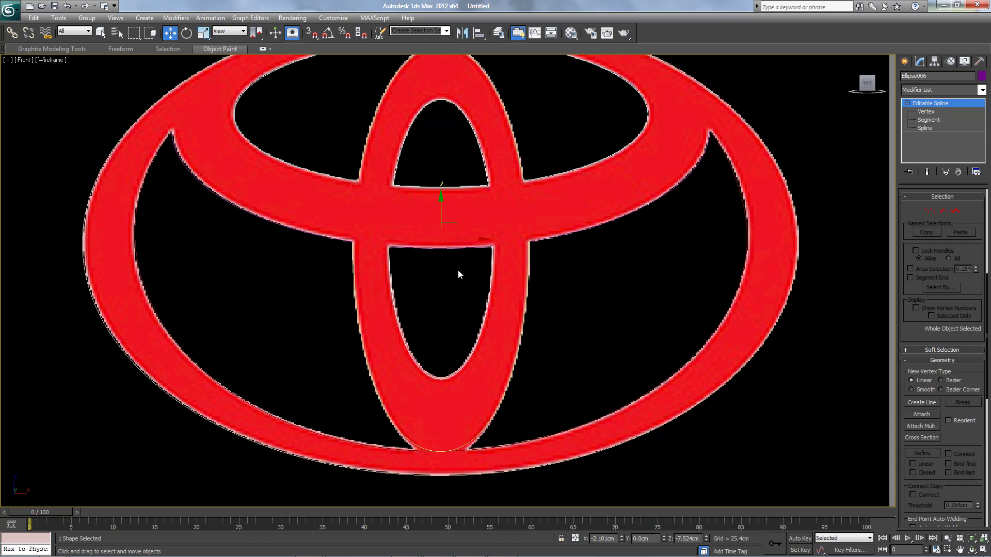
{"action": "scroll", "coordinate": [458, 271], "scroll_direction": "down", "scroll_amount": 2}
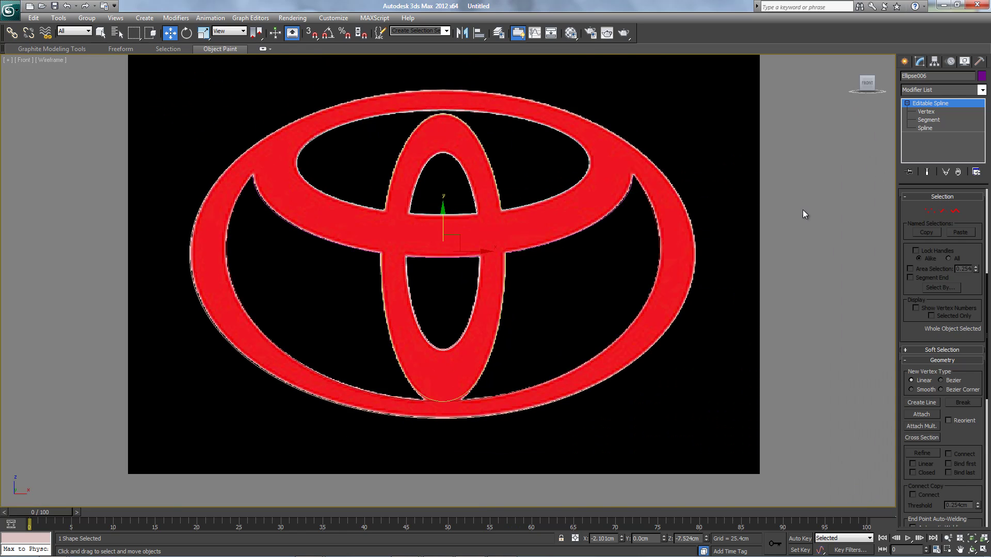
{"action": "left_click", "coordinate": [921, 415]}
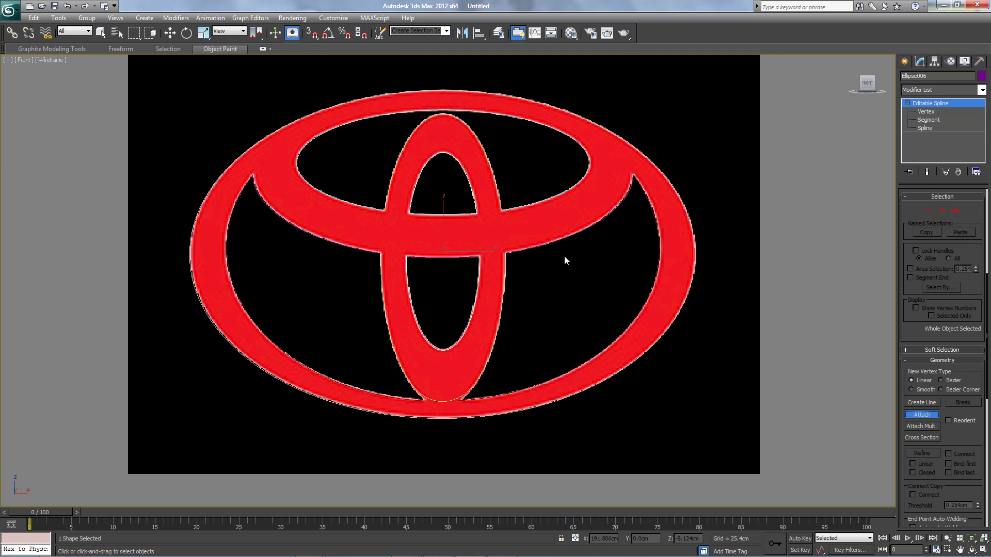
{"action": "left_click", "coordinate": [488, 282]}
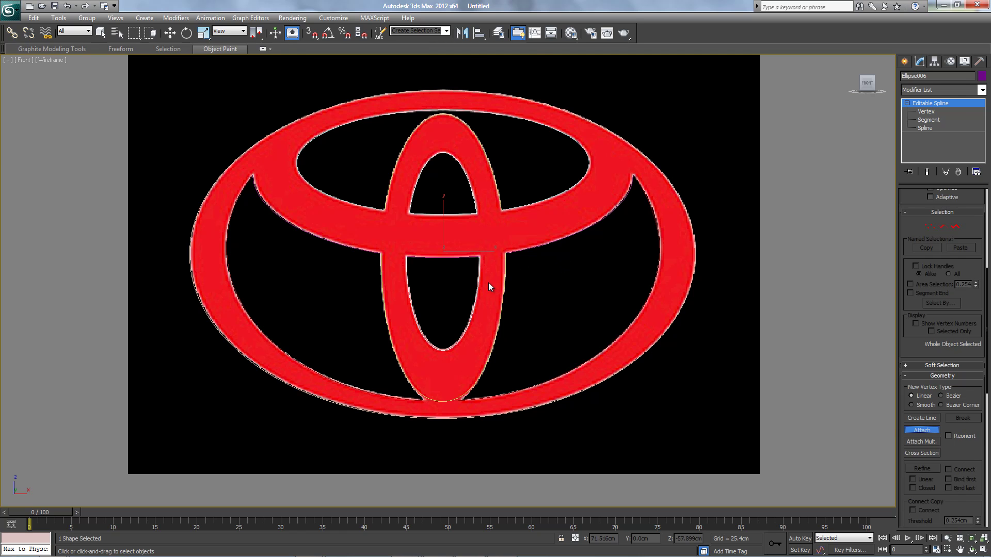
{"action": "scroll", "coordinate": [460, 276], "scroll_direction": "up", "scroll_amount": 3}
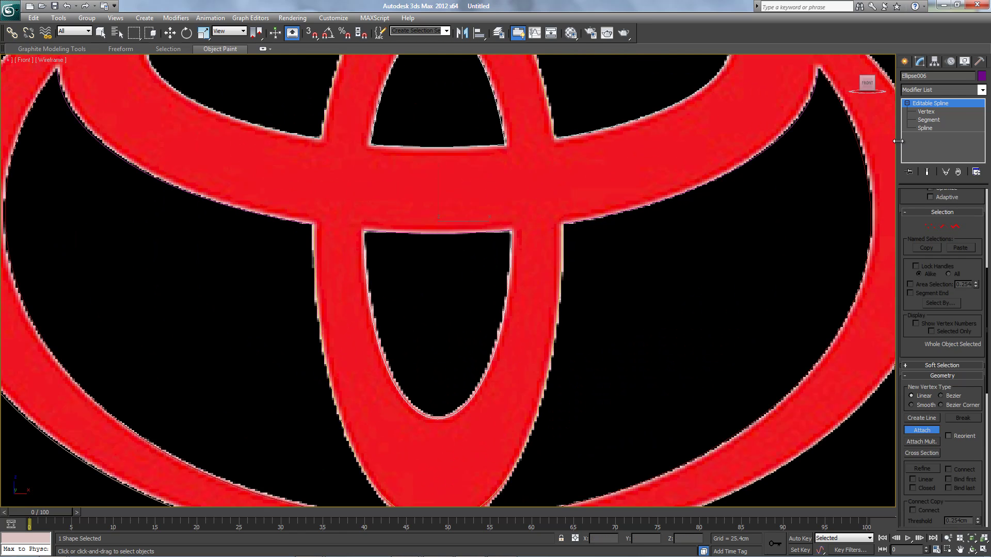
{"action": "left_click", "coordinate": [170, 33]}
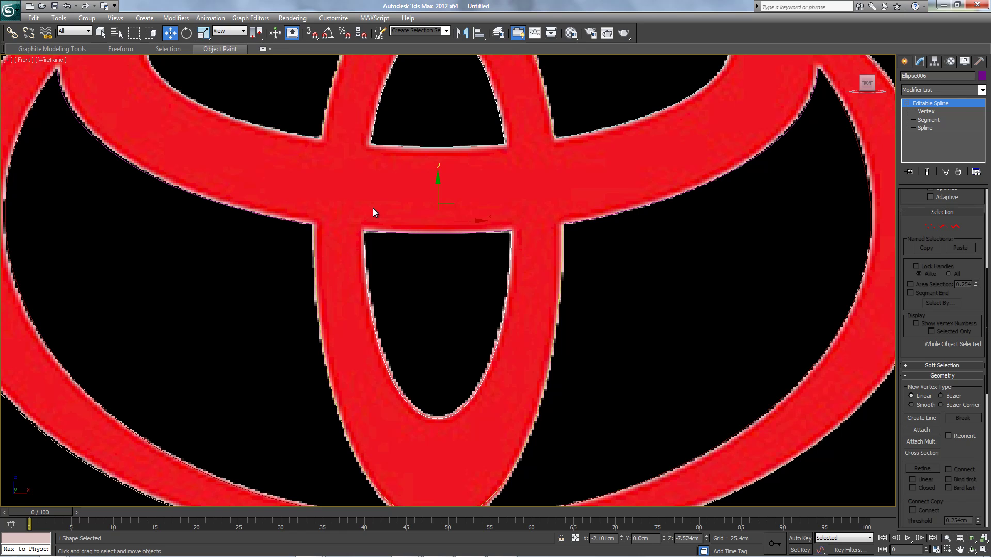
{"action": "left_click", "coordinate": [476, 233]}
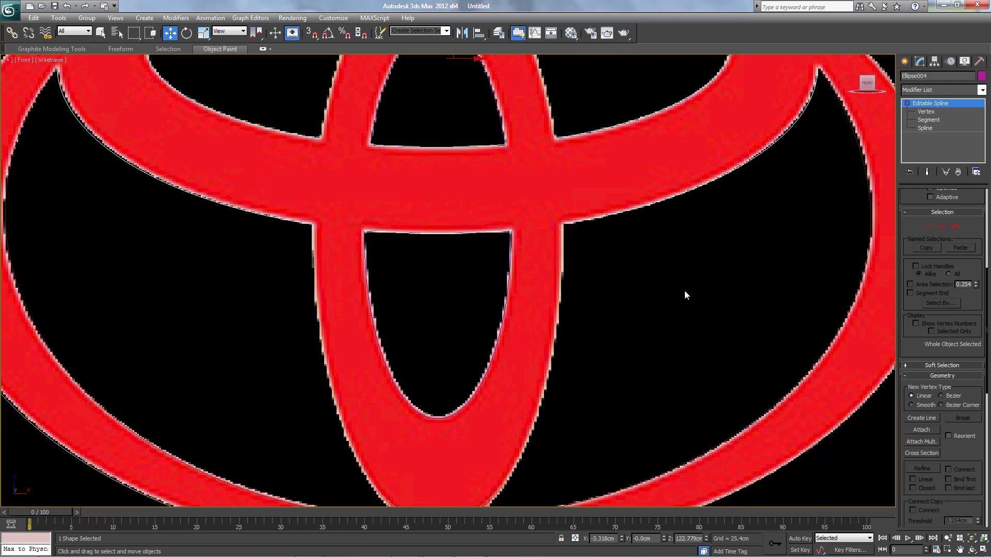
Attach the upper ellipse, vertical oval and both ring ellipses into the logo spline
{"action": "middle_click_drag", "start_coordinate": [685, 295], "coordinate": [680, 310]}
{"action": "scroll", "coordinate": [683, 317], "scroll_direction": "down", "scroll_amount": 3}
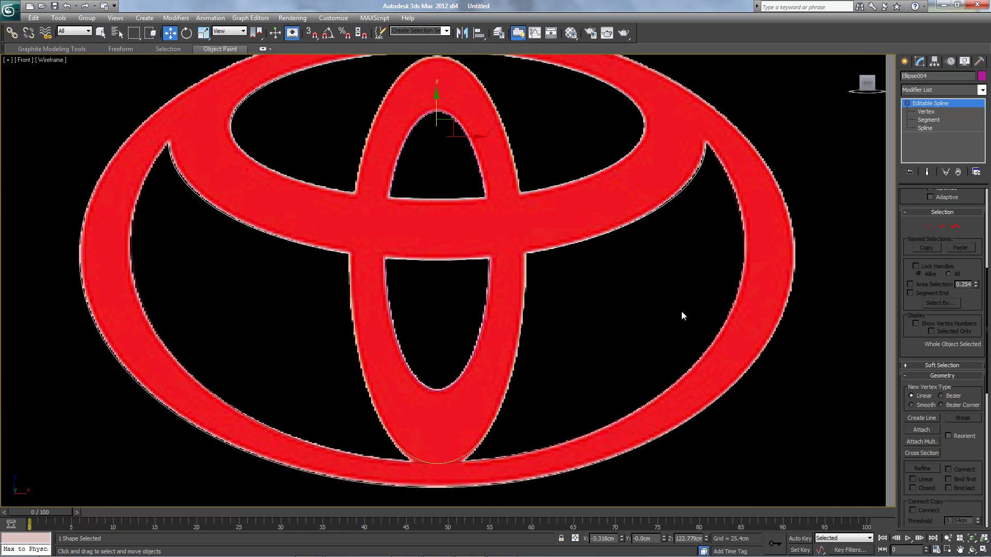
{"action": "left_click", "coordinate": [920, 429]}
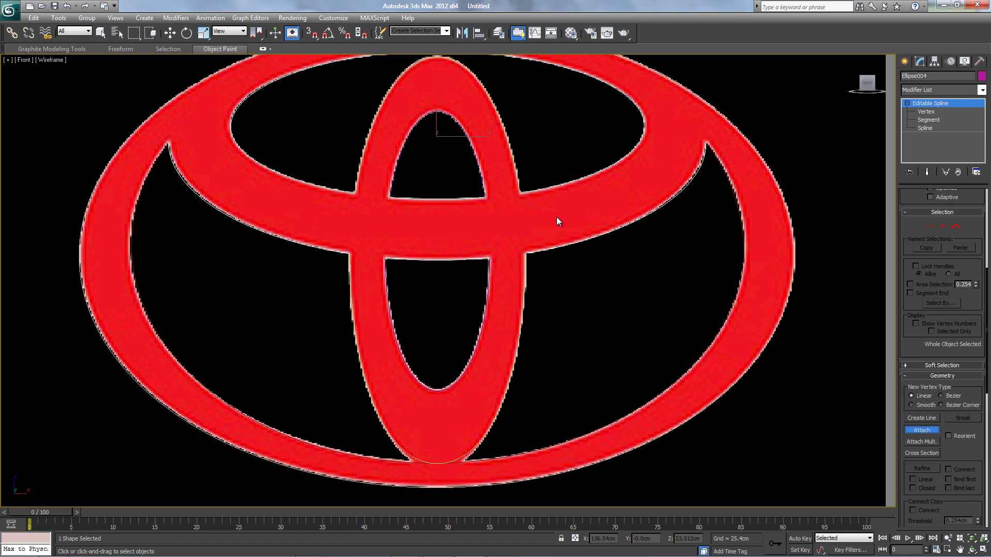
{"action": "left_click", "coordinate": [555, 184]}
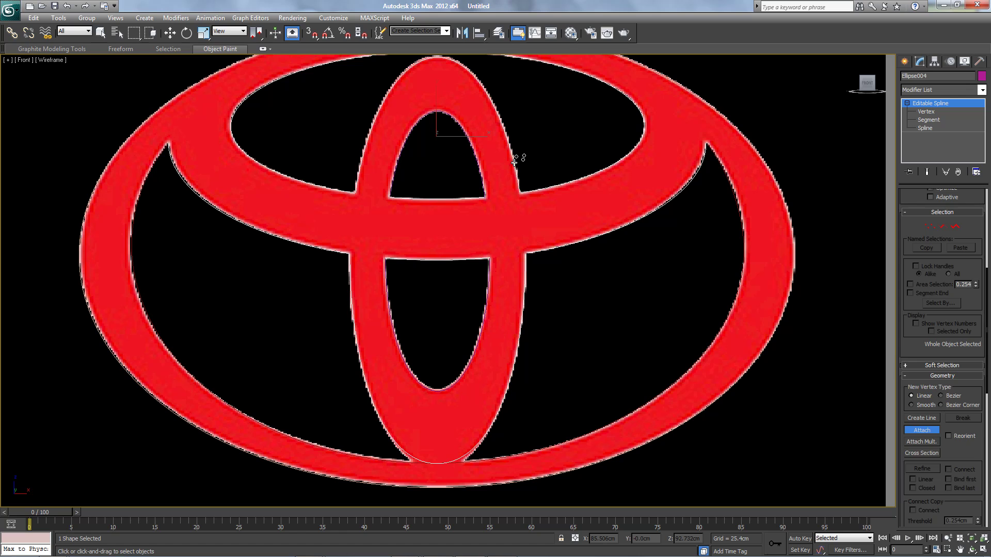
{"action": "left_click", "coordinate": [481, 175]}
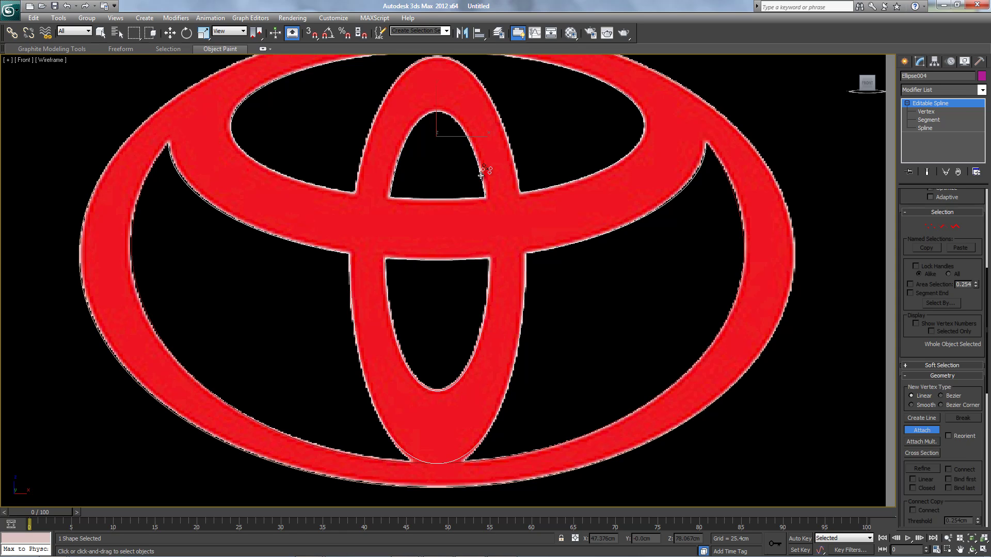
{"action": "left_click", "coordinate": [730, 190]}
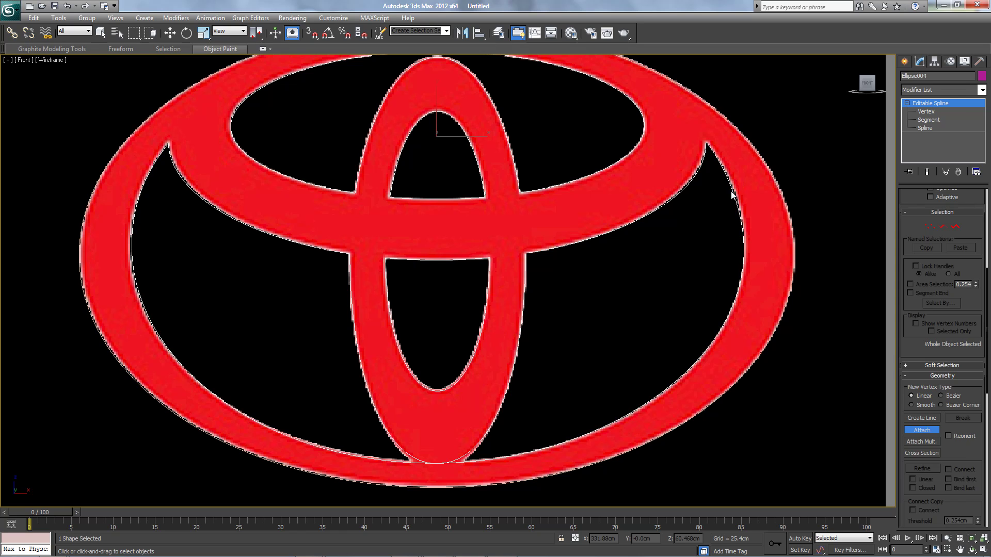
{"action": "left_click", "coordinate": [780, 192]}
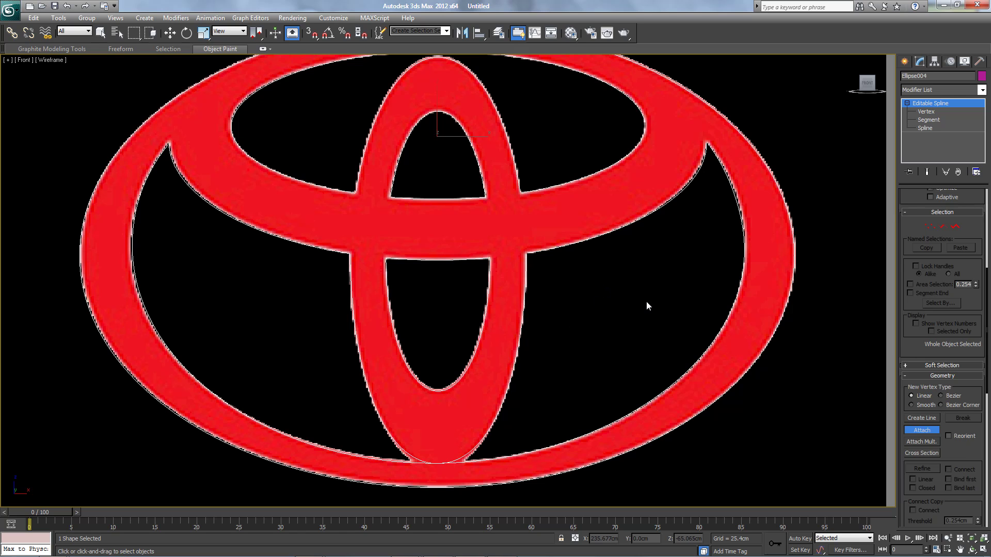
Restore the four-viewport layout and shift the logo spline slightly along Y with Select and Move
{"action": "key", "text": "ctrl+alt+z"}
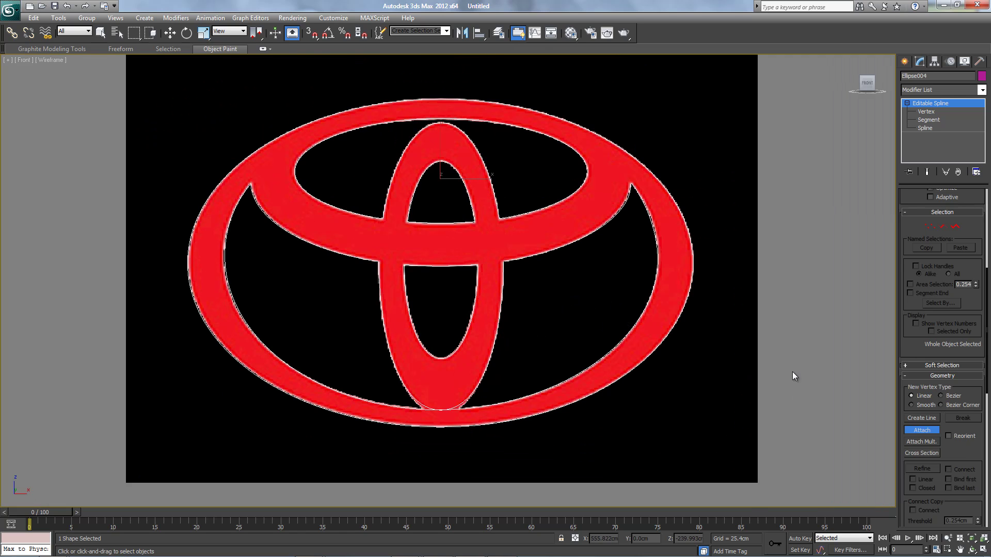
{"action": "left_click", "coordinate": [982, 550]}
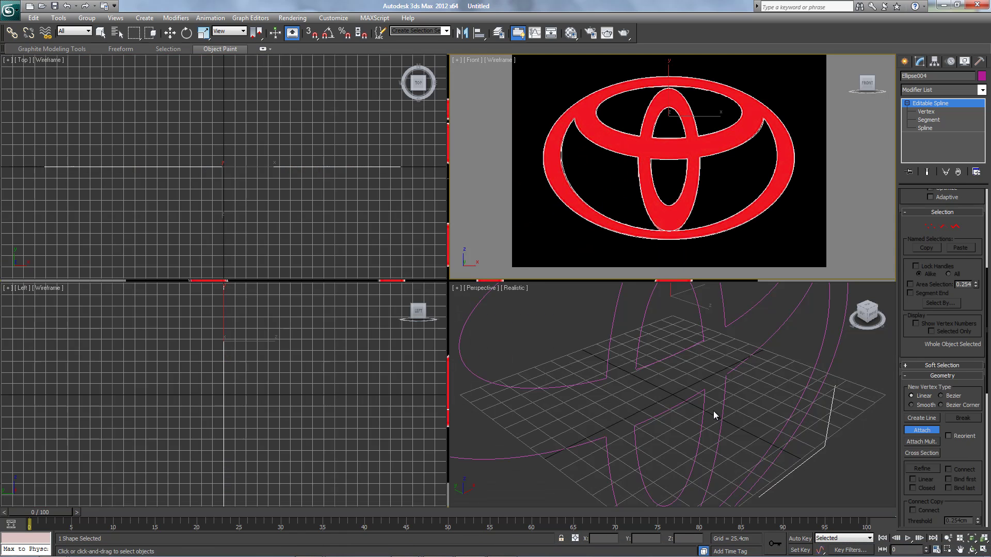
{"action": "left_click", "coordinate": [610, 392]}
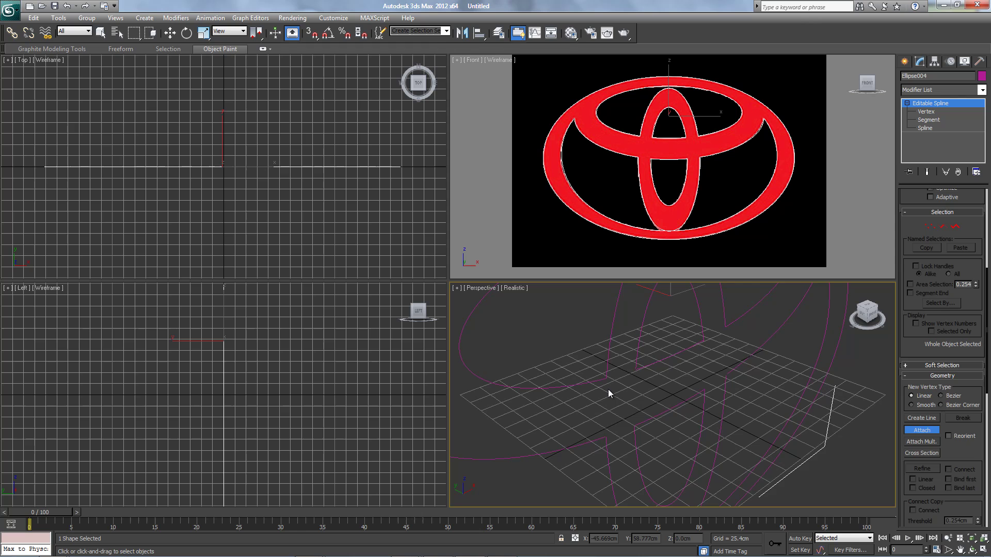
{"action": "key", "text": "z"}
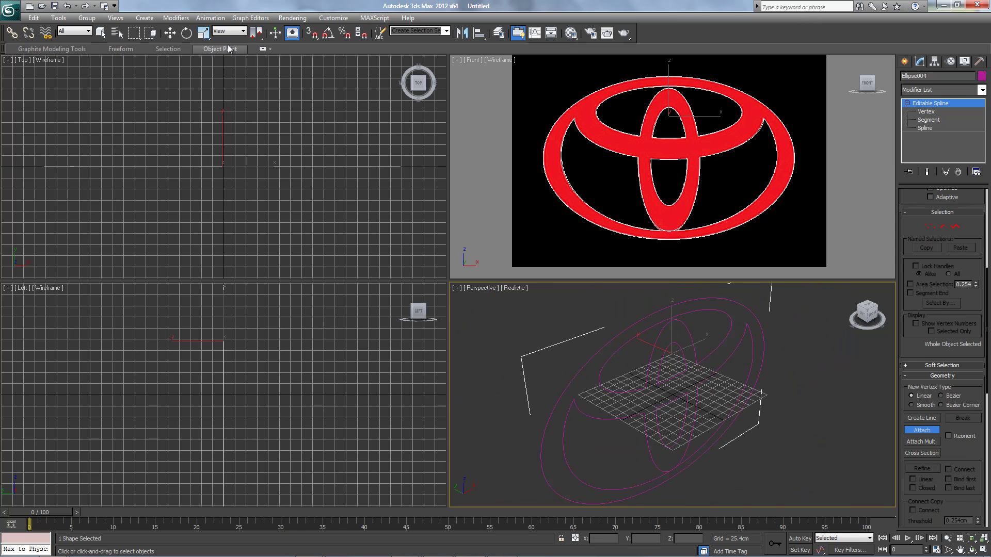
{"action": "left_click", "coordinate": [169, 32]}
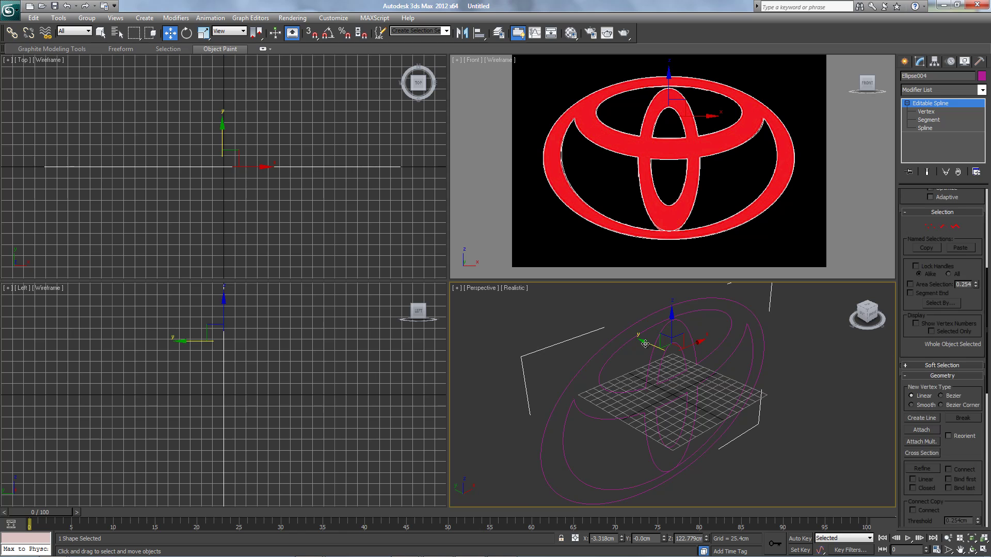
{"action": "mouse_move", "coordinate": [639, 344]}
{"action": "left_mouse_down"}
{"action": "mouse_move", "coordinate": [607, 327]}
{"action": "mouse_move", "coordinate": [658, 367]}
{"action": "mouse_move", "coordinate": [631, 350]}
{"action": "left_mouse_up"}
{"action": "key", "text": "bracketleft"}
{"action": "key", "text": "bracketleft"}
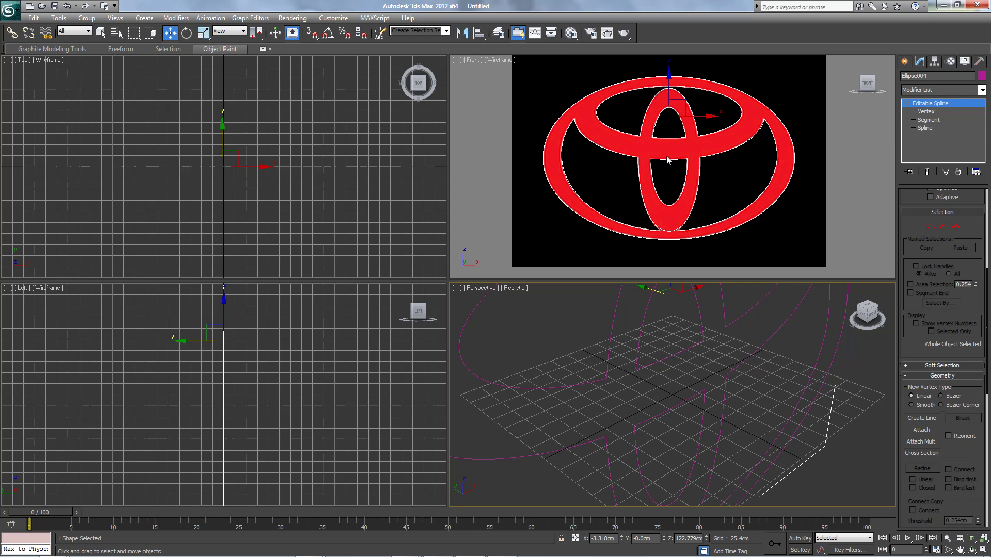
In maximized Front view, select the left ring–stem vertex pair and raise Weld threshold to 7.874cm
{"action": "left_click", "coordinate": [925, 111]}
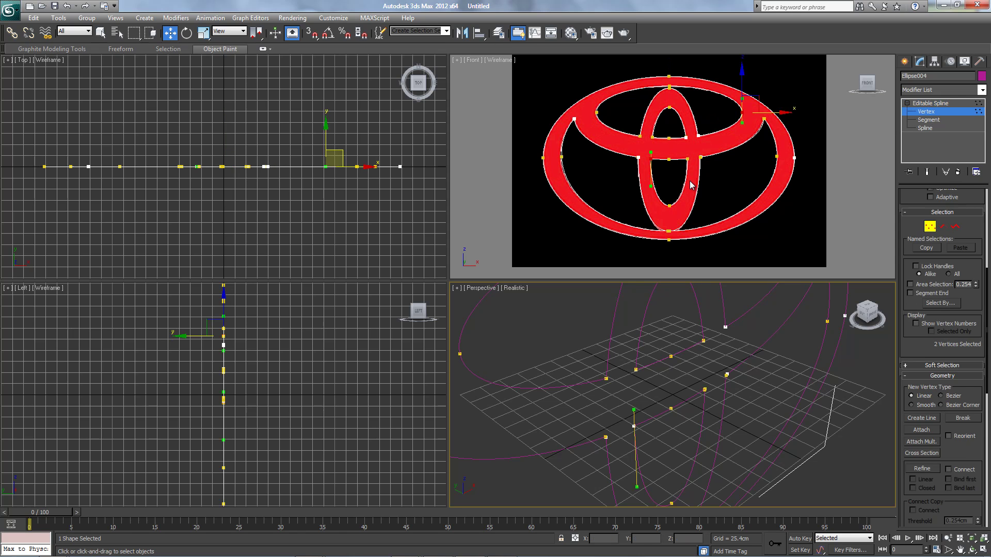
{"action": "left_click", "coordinate": [777, 222]}
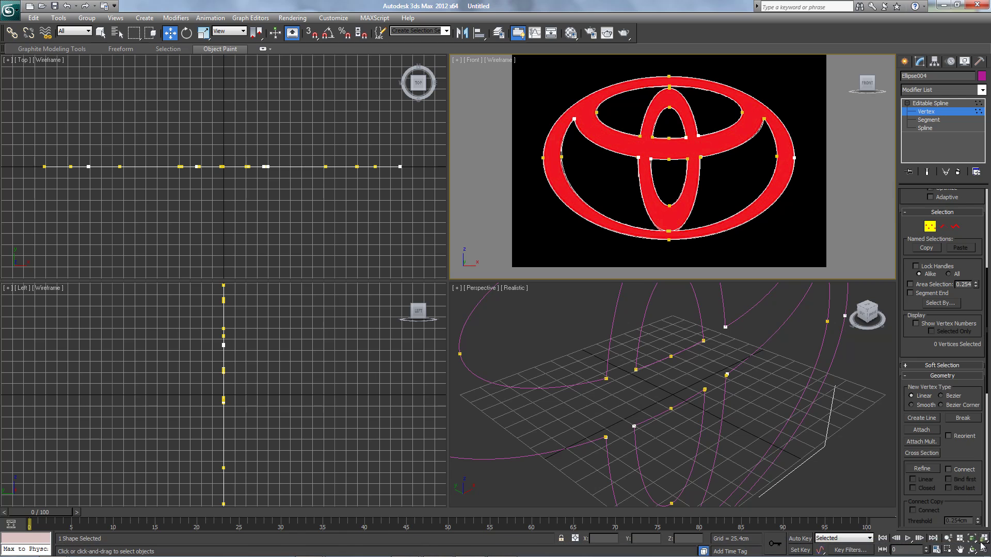
{"action": "key", "text": "alt+w"}
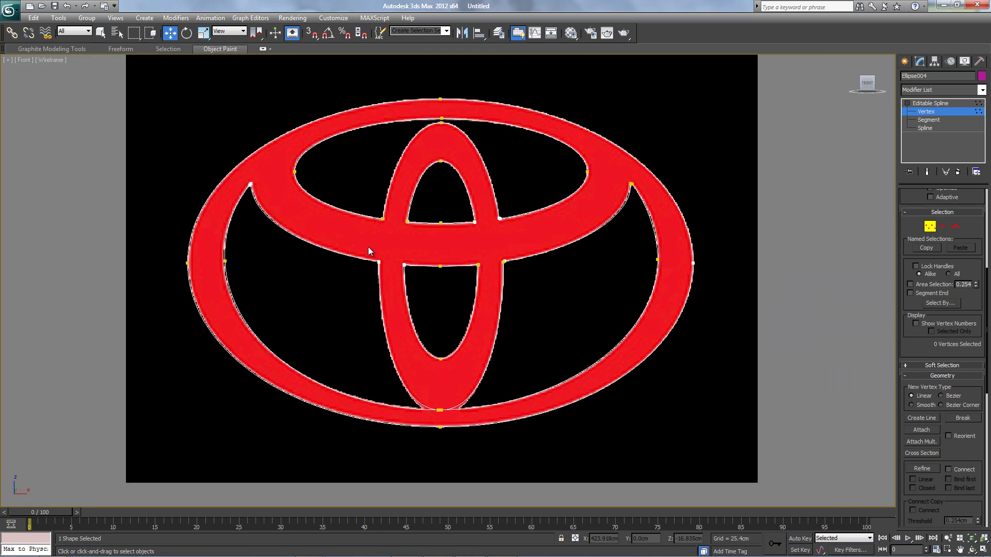
{"action": "middle_click_drag", "start_coordinate": [367, 247], "coordinate": [453, 294]}
{"action": "scroll", "coordinate": [453, 294], "scroll_direction": "down", "scroll_amount": 2}
{"action": "scroll", "coordinate": [466, 293], "scroll_direction": "up", "scroll_amount": 8}
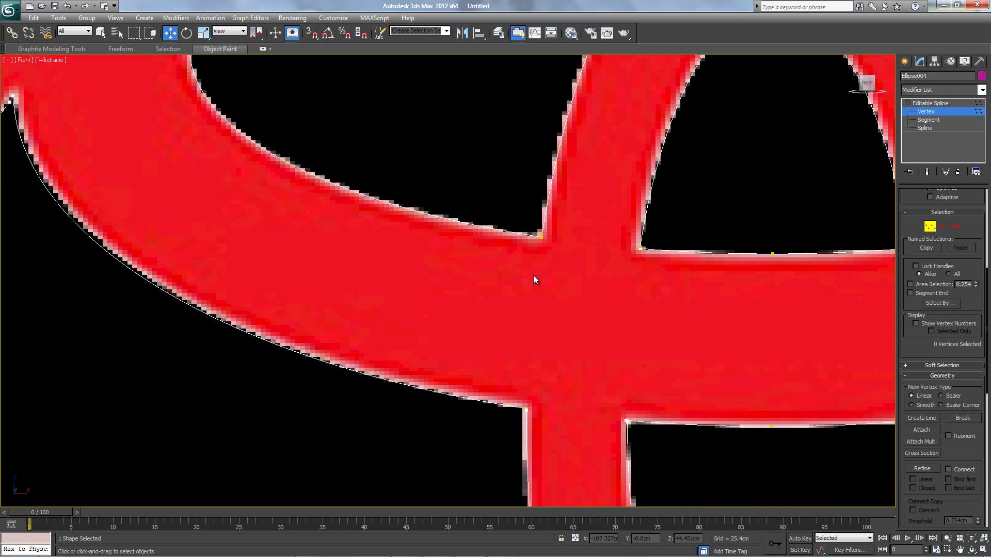
{"action": "scroll", "coordinate": [535, 280], "scroll_direction": "up", "scroll_amount": 2}
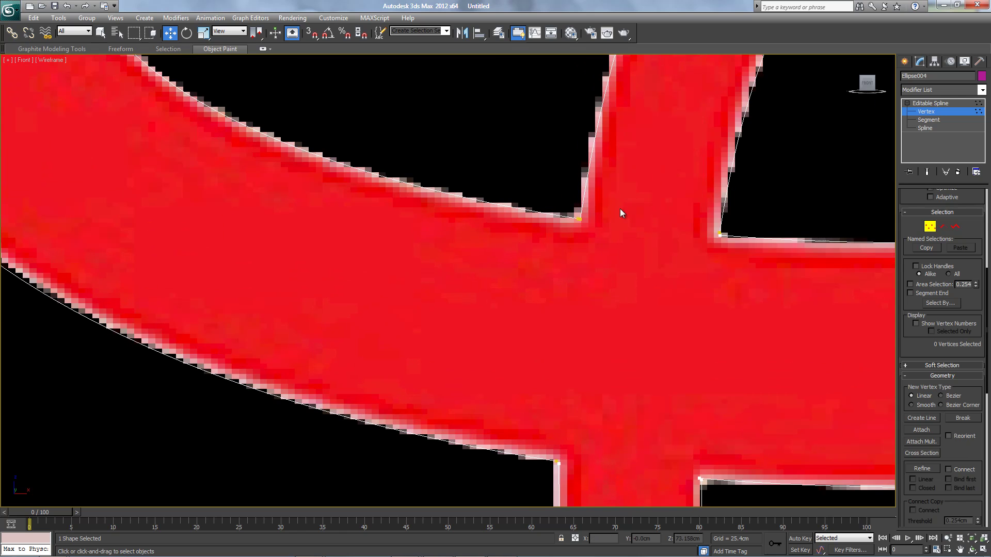
{"action": "left_click_drag", "start_coordinate": [599, 215], "coordinate": [557, 242]}
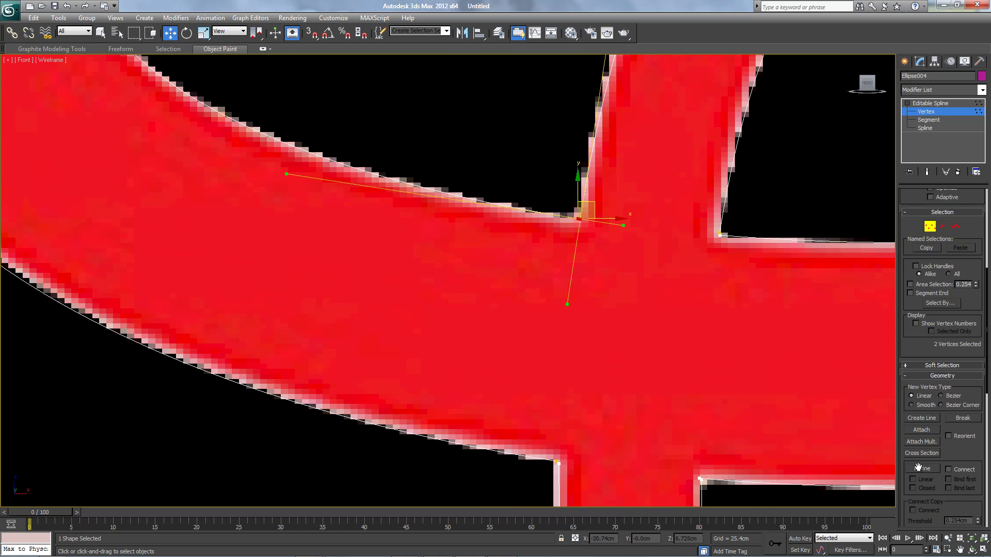
{"action": "scroll", "coordinate": [953, 445], "scroll_direction": "down", "scroll_amount": 5}
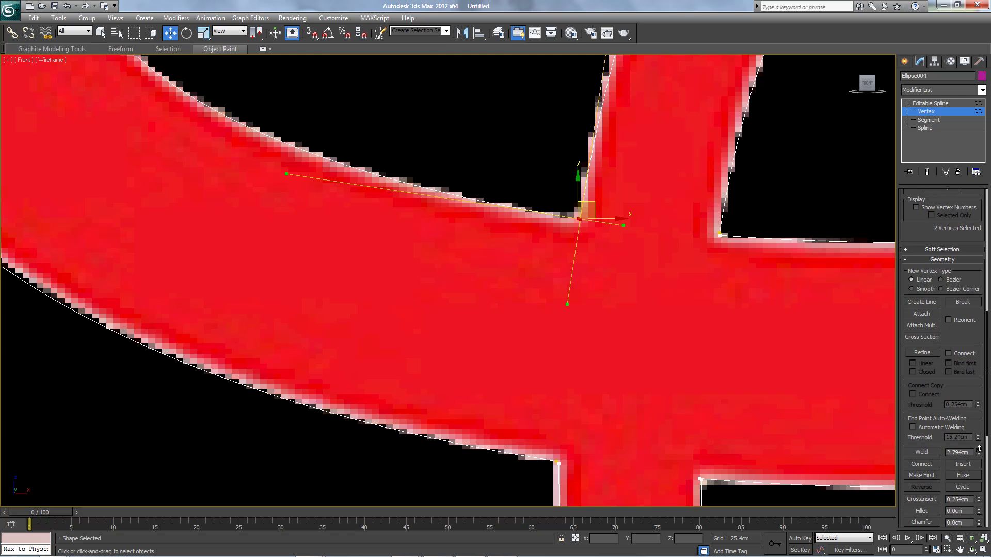
{"action": "left_click_drag", "start_coordinate": [979, 448], "coordinate": [980, 446]}
Weld the left junction vertex pair, then the overlapping pair at the next corner
{"action": "left_click", "coordinate": [921, 452]}
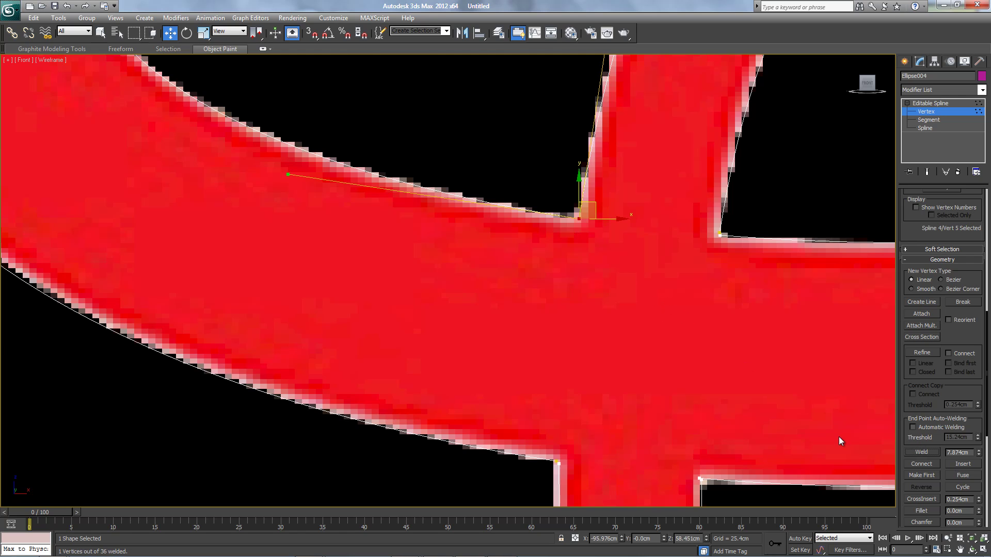
{"action": "left_click_drag", "start_coordinate": [716, 246], "coordinate": [719, 261]}
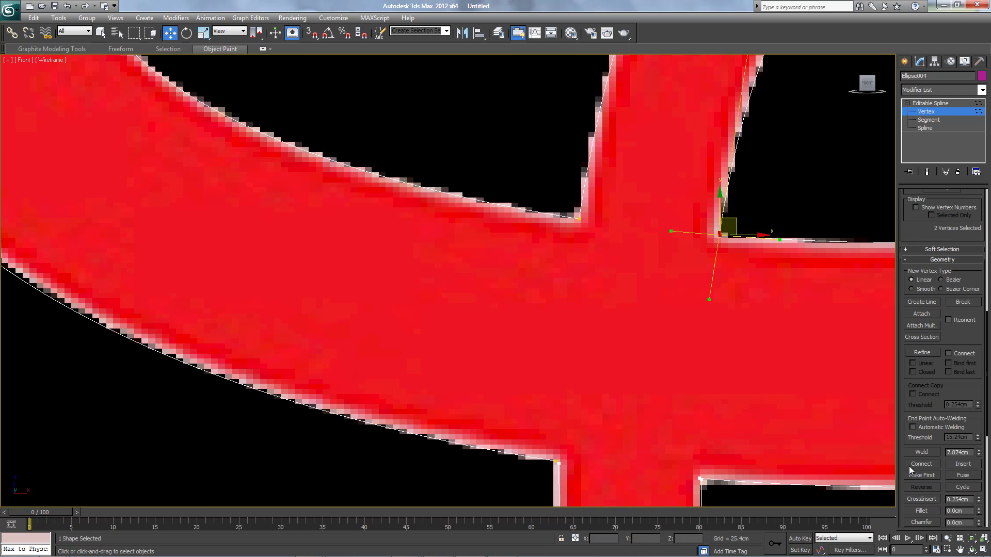
{"action": "left_click", "coordinate": [924, 453]}
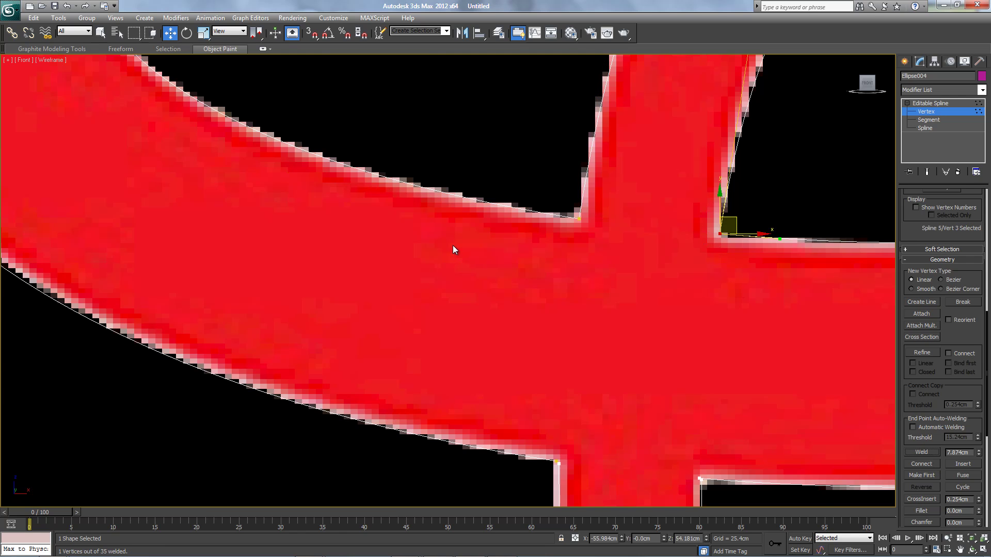
Nudge the arch's bottom-right corner vertex into place and weld the overlapping pair there
{"action": "middle_click_drag", "start_coordinate": [453, 245], "coordinate": [411, 310]}
{"action": "scroll", "coordinate": [542, 256], "scroll_direction": "down", "scroll_amount": 4}
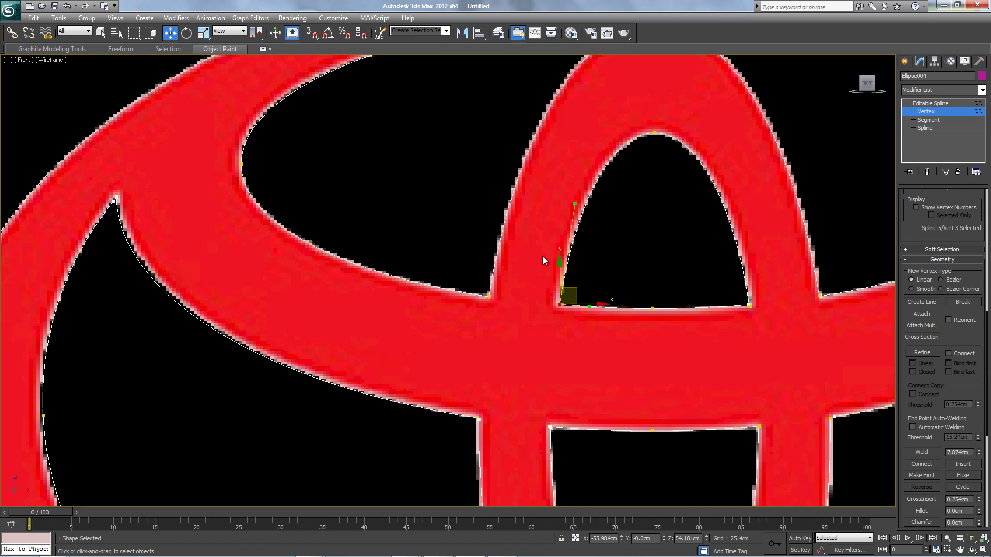
{"action": "scroll", "coordinate": [697, 354], "scroll_direction": "down", "scroll_amount": 2}
{"action": "scroll", "coordinate": [693, 332], "scroll_direction": "up", "scroll_amount": 5}
{"action": "middle_click_drag", "start_coordinate": [692, 331], "coordinate": [589, 394]}
{"action": "scroll", "coordinate": [654, 355], "scroll_direction": "up", "scroll_amount": 2}
{"action": "scroll", "coordinate": [741, 391], "scroll_direction": "up", "scroll_amount": 2}
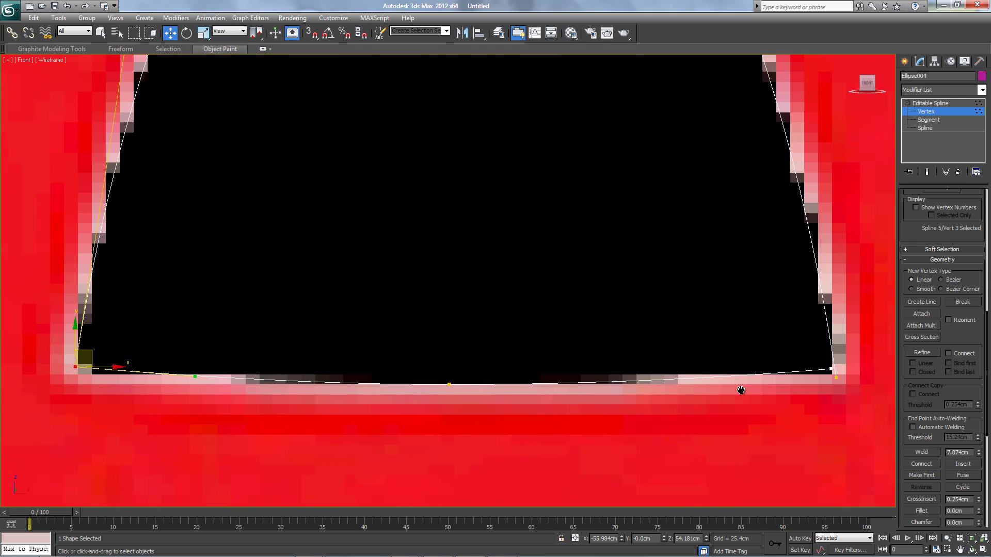
{"action": "middle_click_drag", "start_coordinate": [741, 391], "coordinate": [631, 338]}
{"action": "left_click", "coordinate": [693, 294]}
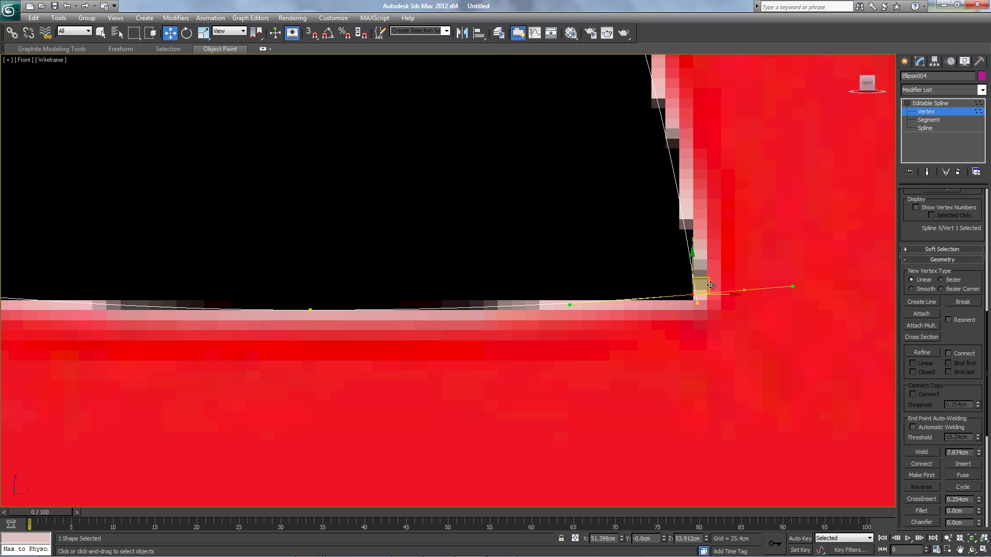
{"action": "left_click_drag", "start_coordinate": [707, 279], "coordinate": [731, 305]}
{"action": "left_click", "coordinate": [742, 333]}
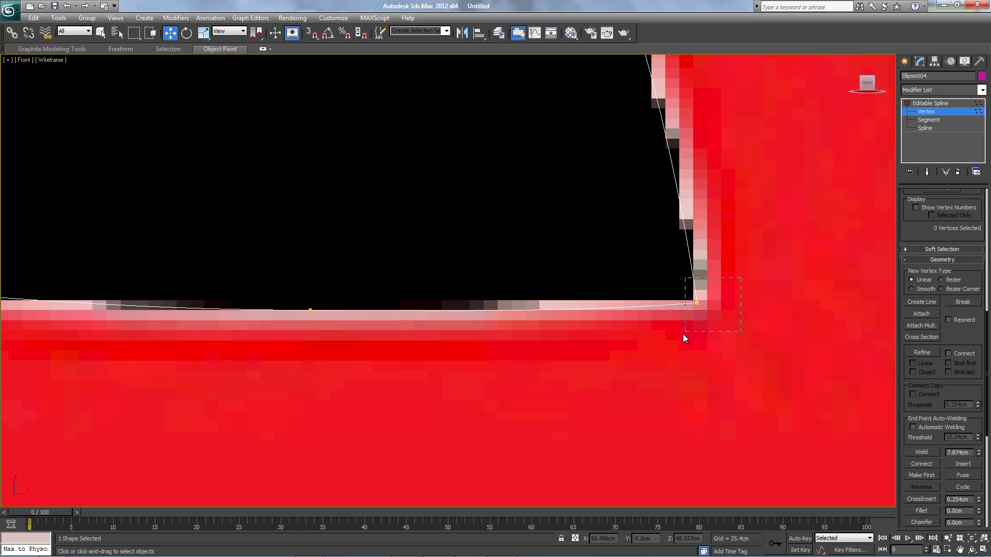
{"action": "left_click_drag", "start_coordinate": [682, 334], "coordinate": [683, 333]}
{"action": "left_click", "coordinate": [921, 452]}
Weld the coincident vertex pair at the next stem corner
{"action": "scroll", "coordinate": [560, 365], "scroll_direction": "down", "scroll_amount": 3}
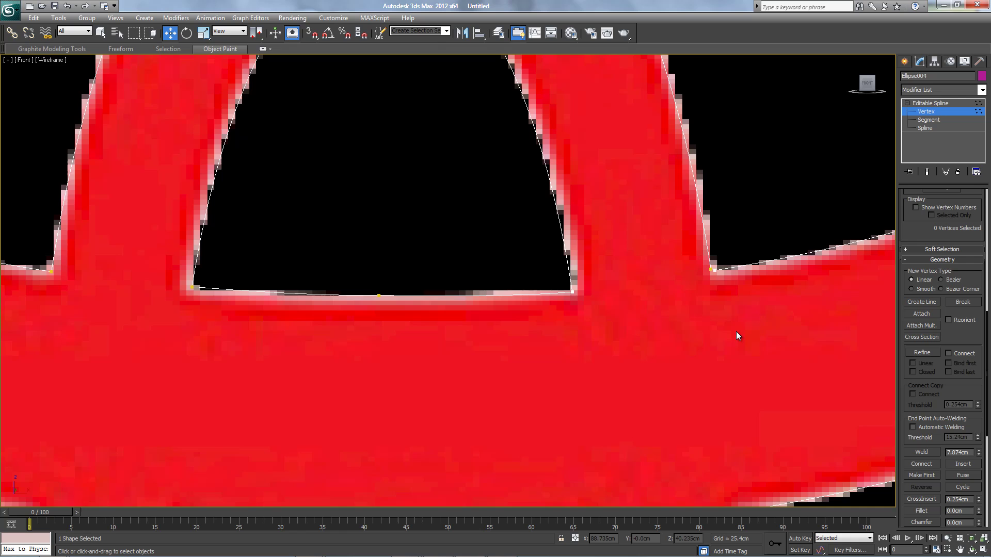
{"action": "middle_click_drag", "start_coordinate": [769, 303], "coordinate": [667, 320]}
{"action": "scroll", "coordinate": [667, 320], "scroll_direction": "up", "scroll_amount": 2}
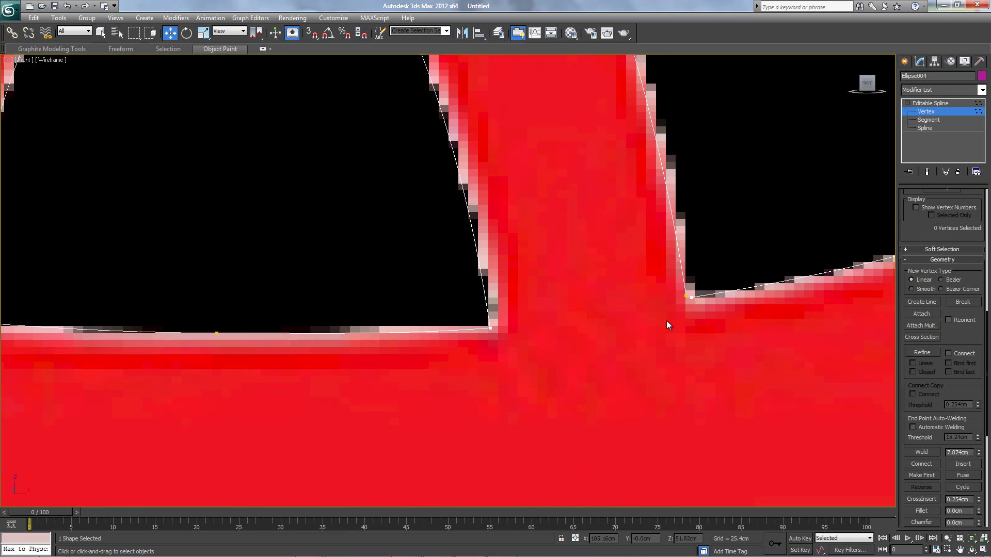
{"action": "left_click", "coordinate": [688, 295]}
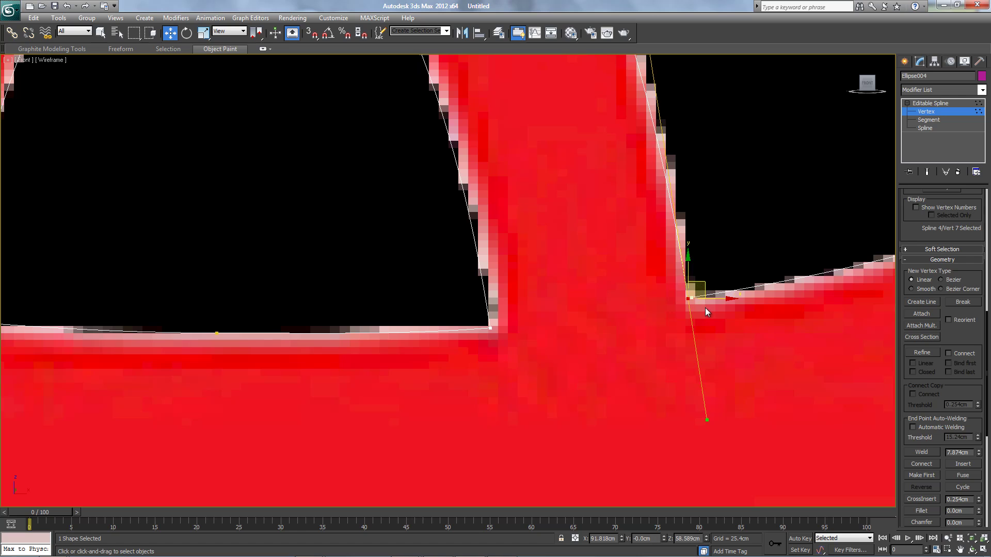
{"action": "left_click", "coordinate": [692, 298]}
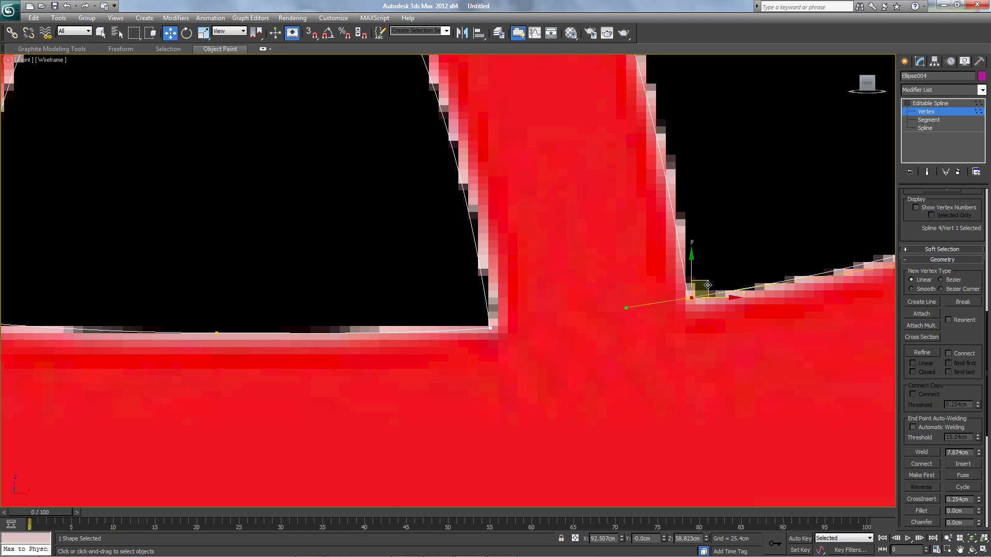
{"action": "left_click", "coordinate": [713, 325]}
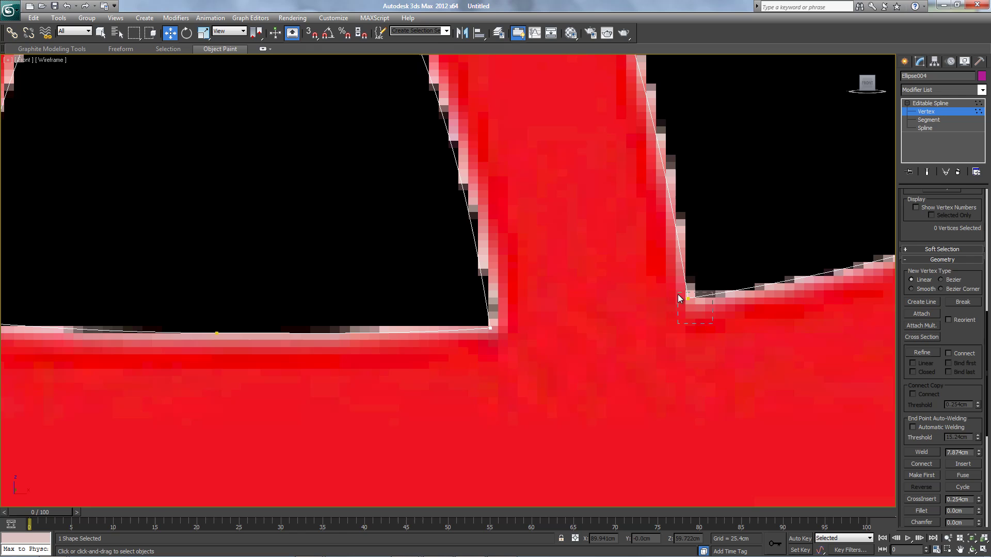
{"action": "left_click_drag", "start_coordinate": [678, 297], "coordinate": [681, 289]}
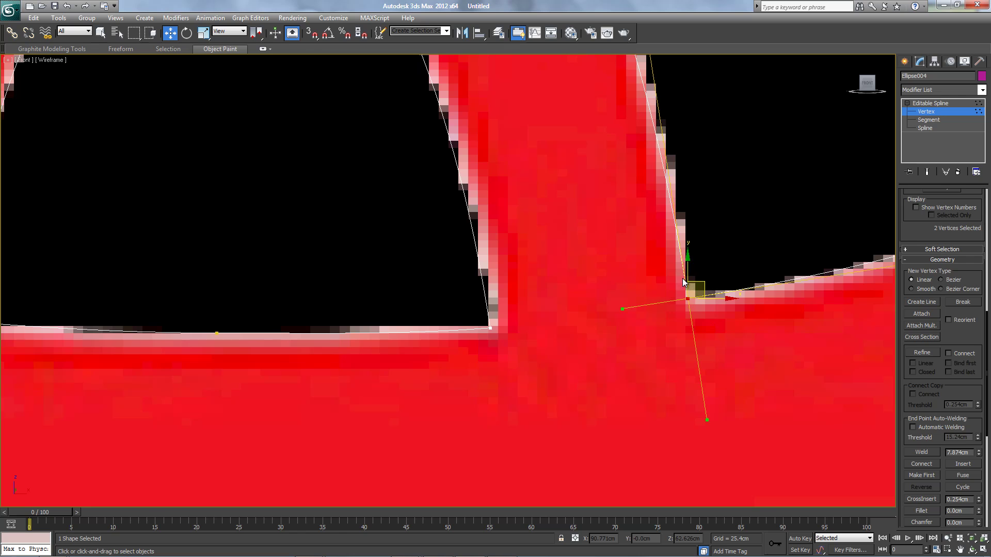
{"action": "left_click", "coordinate": [922, 451]}
Check the stem–ring junction vertex, undoing an accidental nudge
{"action": "scroll", "coordinate": [625, 353], "scroll_direction": "down", "scroll_amount": 8}
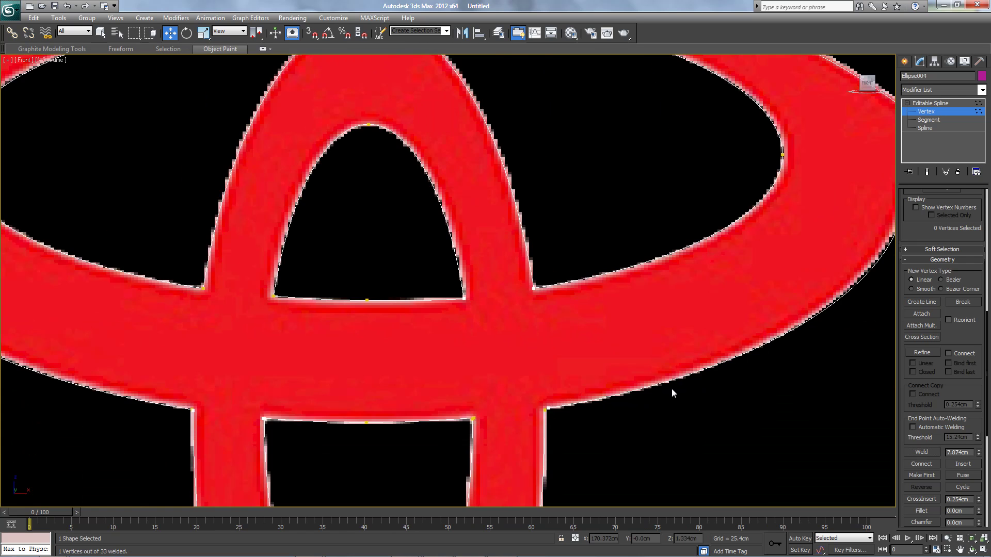
{"action": "scroll", "coordinate": [279, 351], "scroll_direction": "up", "scroll_amount": 4}
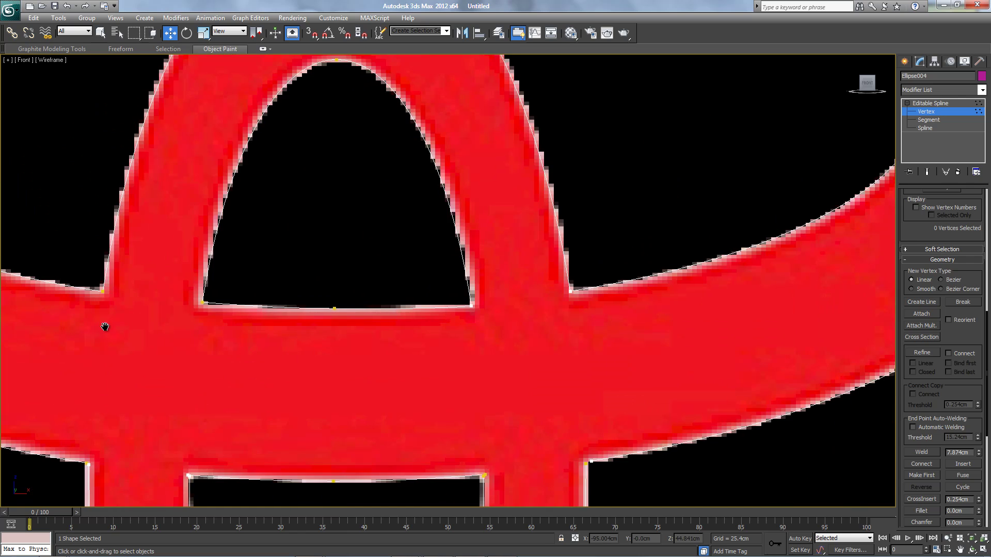
{"action": "middle_click_drag", "start_coordinate": [104, 327], "coordinate": [408, 402]}
{"action": "scroll", "coordinate": [408, 401], "scroll_direction": "up", "scroll_amount": 2}
{"action": "scroll", "coordinate": [407, 401], "scroll_direction": "up", "scroll_amount": 2}
{"action": "middle_click_drag", "start_coordinate": [401, 453], "coordinate": [474, 319]}
{"action": "left_click", "coordinate": [440, 319]}
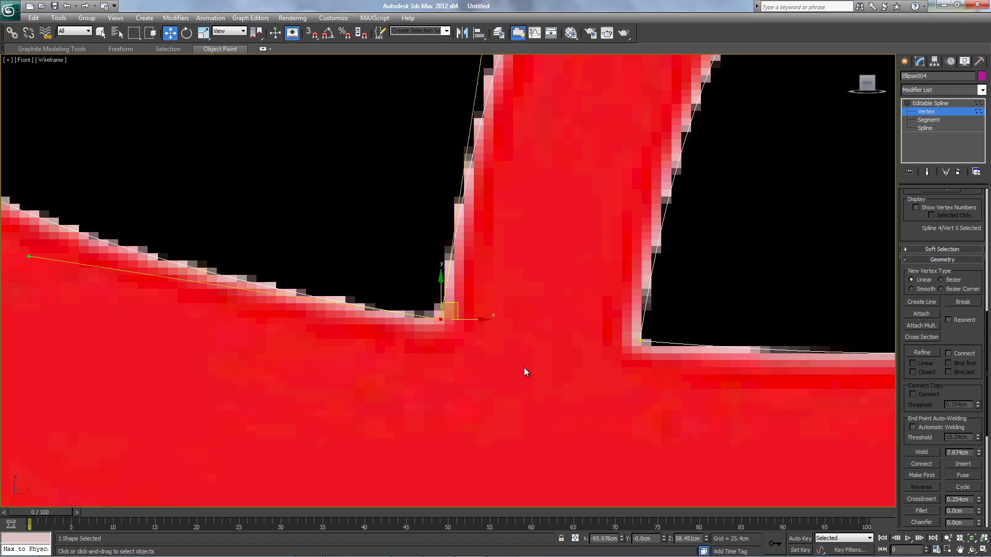
{"action": "left_click_drag", "start_coordinate": [449, 304], "coordinate": [448, 300]}
{"action": "key", "text": "ctrl+z"}
Align the left notch vertex and weld the two overlapping notch vertices into one
{"action": "scroll", "coordinate": [470, 401], "scroll_direction": "down", "scroll_amount": 3}
{"action": "scroll", "coordinate": [462, 393], "scroll_direction": "down", "scroll_amount": 3}
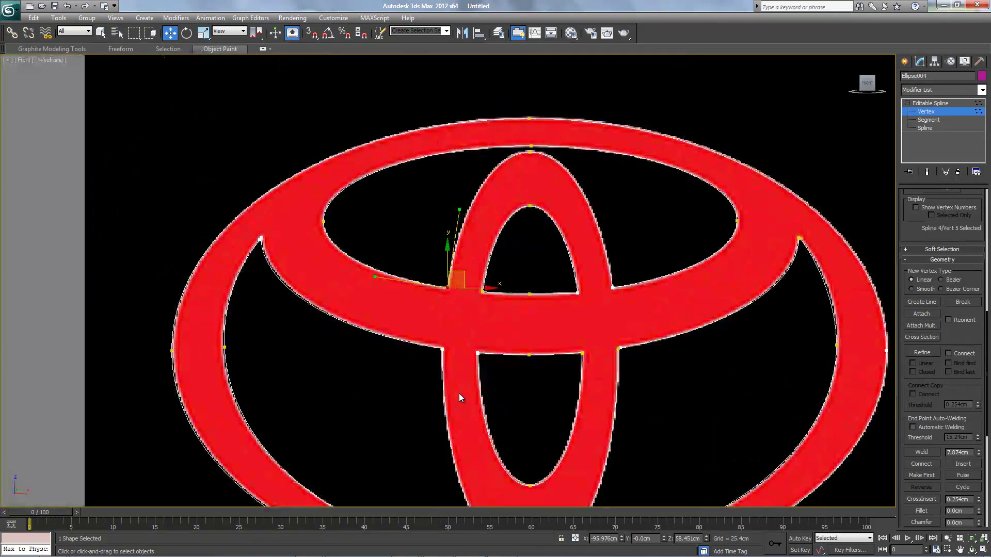
{"action": "scroll", "coordinate": [261, 281], "scroll_direction": "up", "scroll_amount": 4}
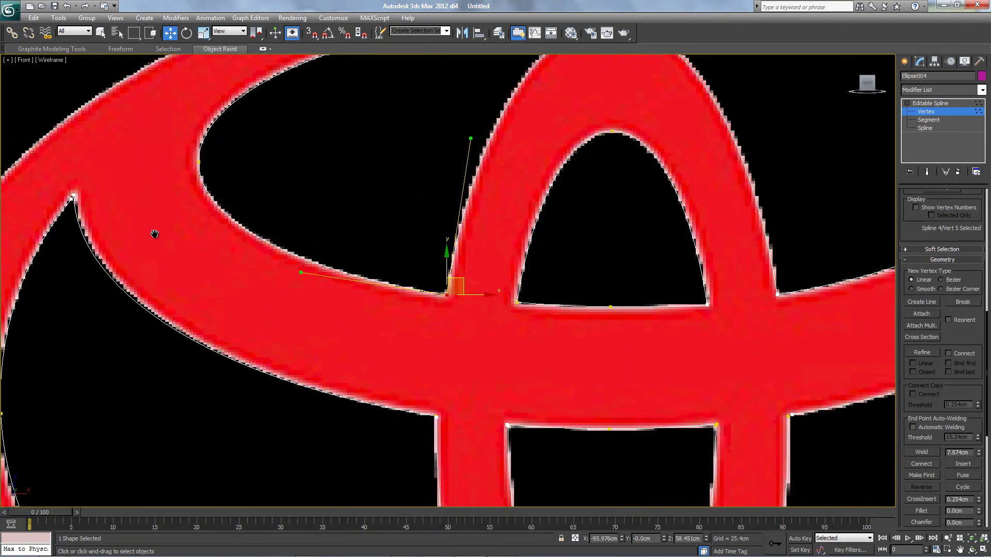
{"action": "middle_click_drag", "start_coordinate": [170, 229], "coordinate": [400, 334]}
{"action": "scroll", "coordinate": [345, 332], "scroll_direction": "up", "scroll_amount": 3}
{"action": "key", "text": "bracketleft"}
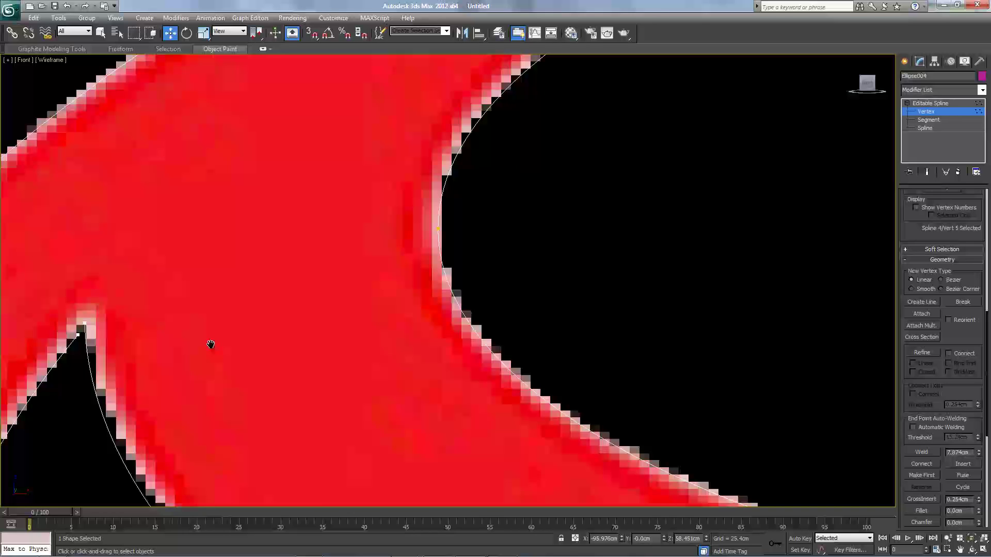
{"action": "middle_click_drag", "start_coordinate": [137, 335], "coordinate": [290, 317]}
{"action": "left_click", "coordinate": [252, 308]}
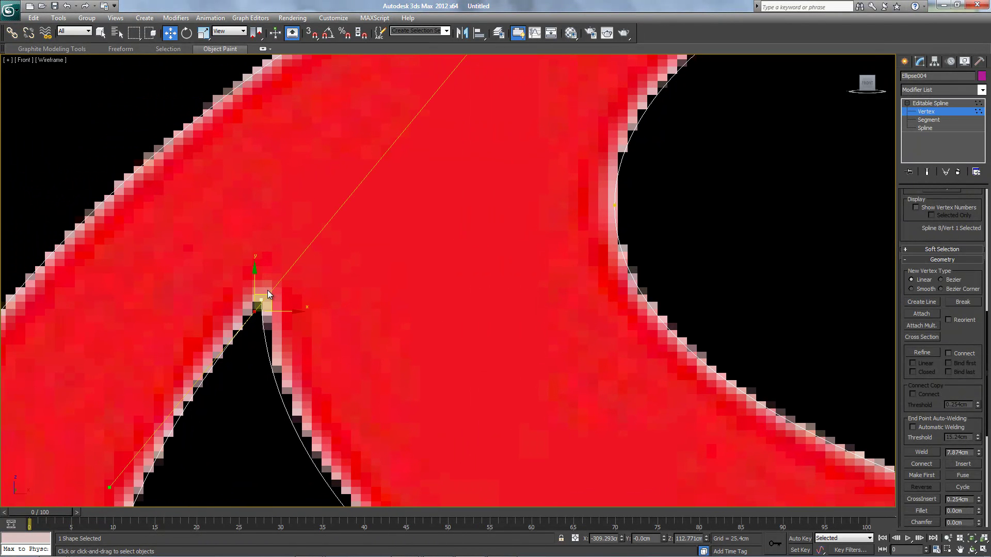
{"action": "left_click_drag", "start_coordinate": [263, 293], "coordinate": [271, 280]}
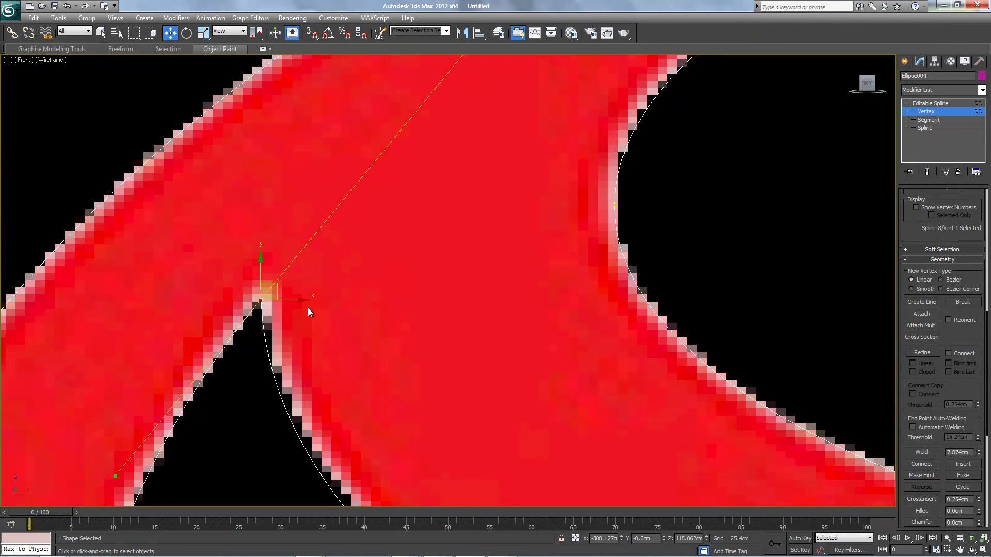
{"action": "left_click", "coordinate": [308, 310]}
{"action": "left_click_drag", "start_coordinate": [206, 280], "coordinate": [310, 347]}
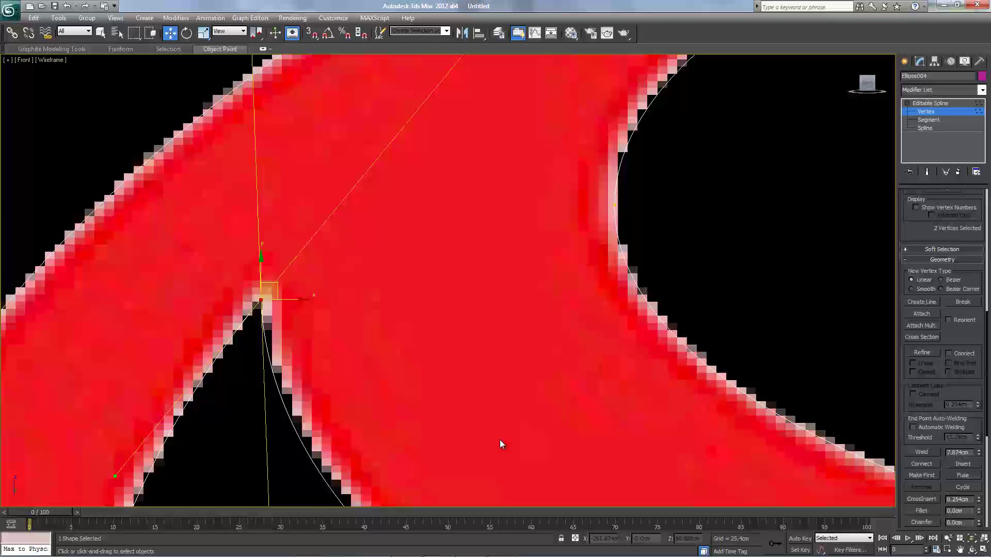
{"action": "left_click", "coordinate": [920, 452]}
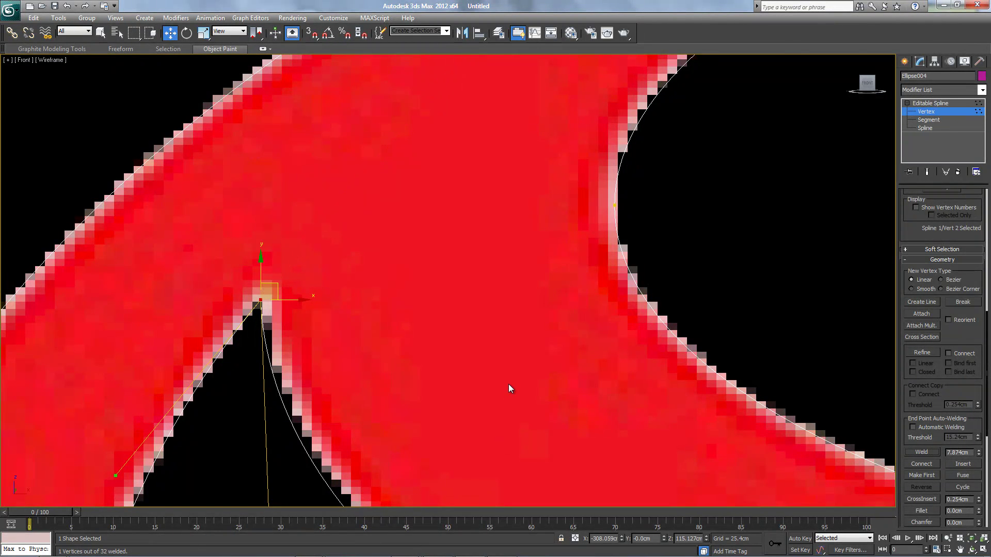
{"action": "scroll", "coordinate": [398, 325], "scroll_direction": "down", "scroll_amount": 4}
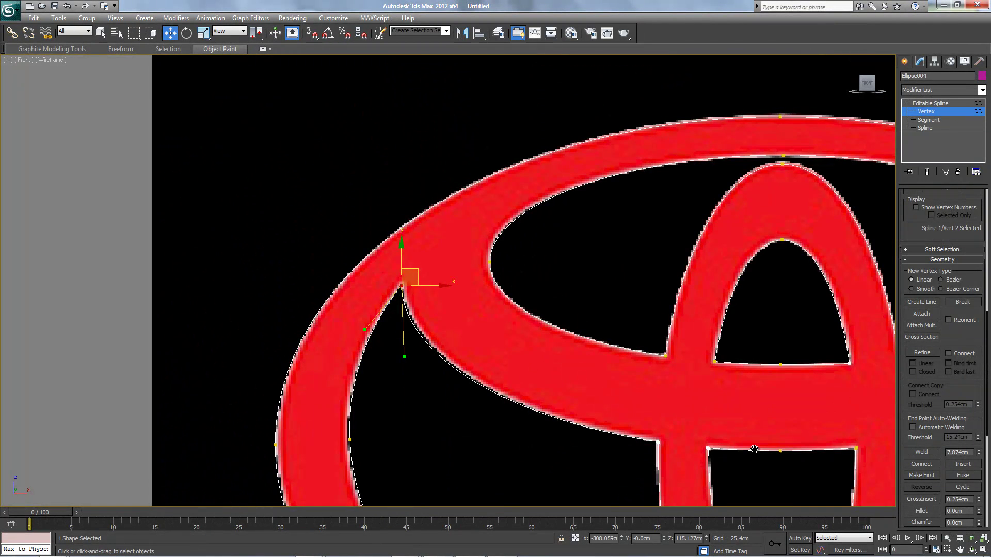
Weld the doubled vertices at the central crossbar junction's right and left corners
{"action": "middle_click_drag", "start_coordinate": [397, 327], "coordinate": [268, 268]}
{"action": "scroll", "coordinate": [563, 346], "scroll_direction": "up", "scroll_amount": 6}
{"action": "scroll", "coordinate": [564, 349], "scroll_direction": "up", "scroll_amount": 6}
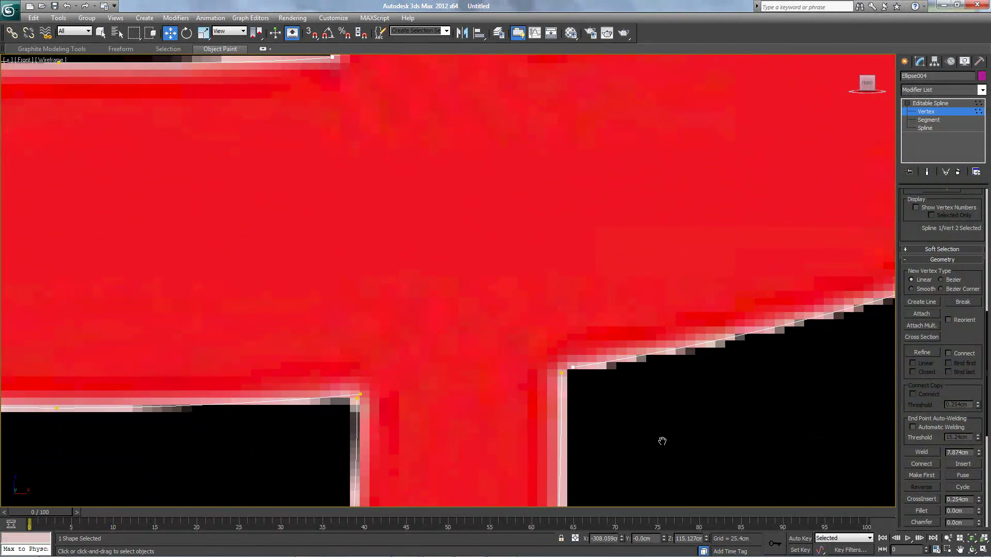
{"action": "middle_click_drag", "start_coordinate": [659, 442], "coordinate": [535, 318]}
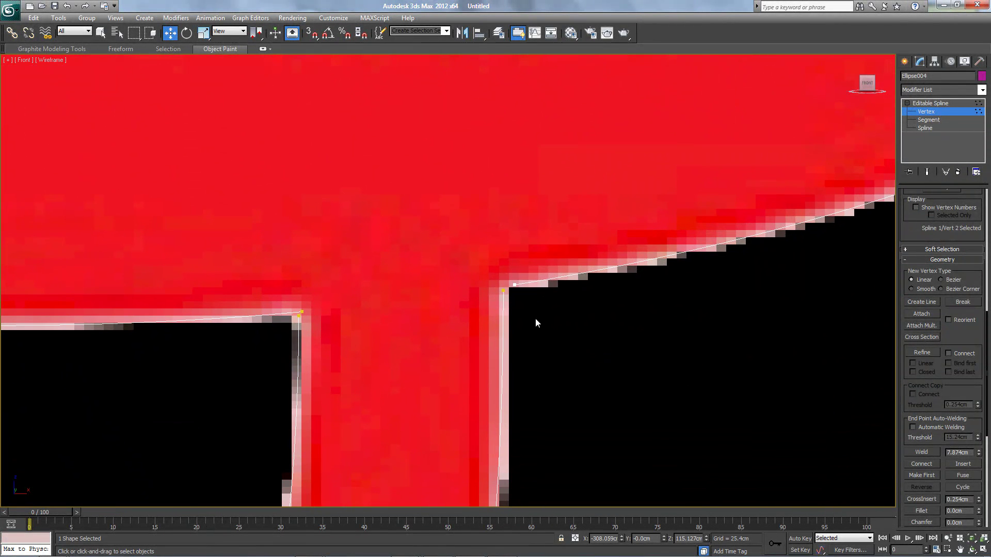
{"action": "left_click_drag", "start_coordinate": [503, 292], "coordinate": [543, 324]}
{"action": "left_click", "coordinate": [515, 285]}
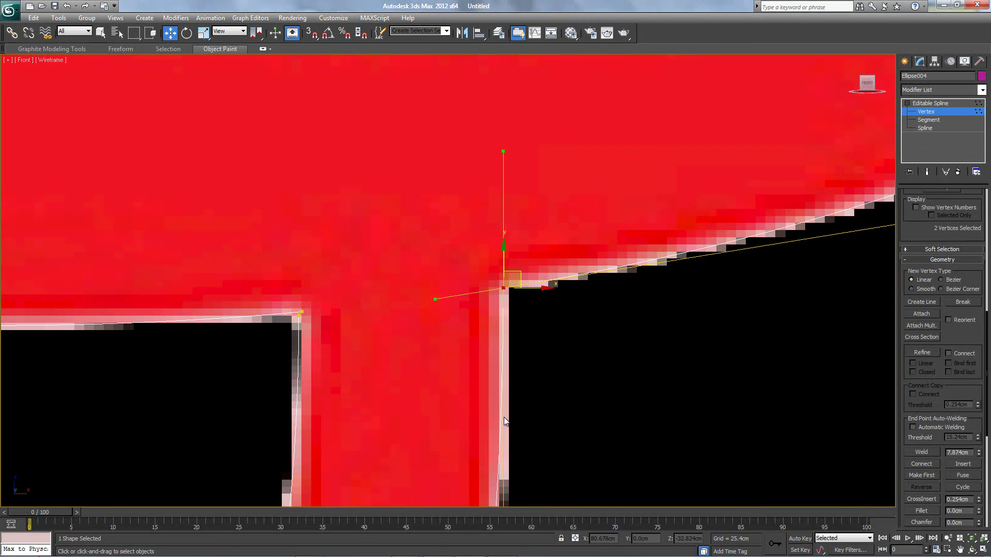
{"action": "left_click", "coordinate": [920, 453]}
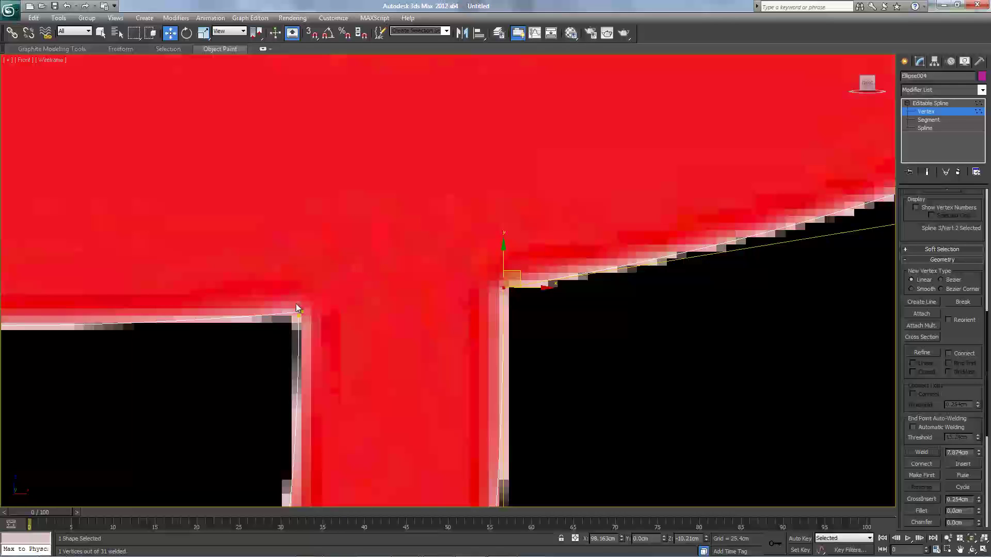
{"action": "middle_click_drag", "start_coordinate": [306, 323], "coordinate": [420, 272]}
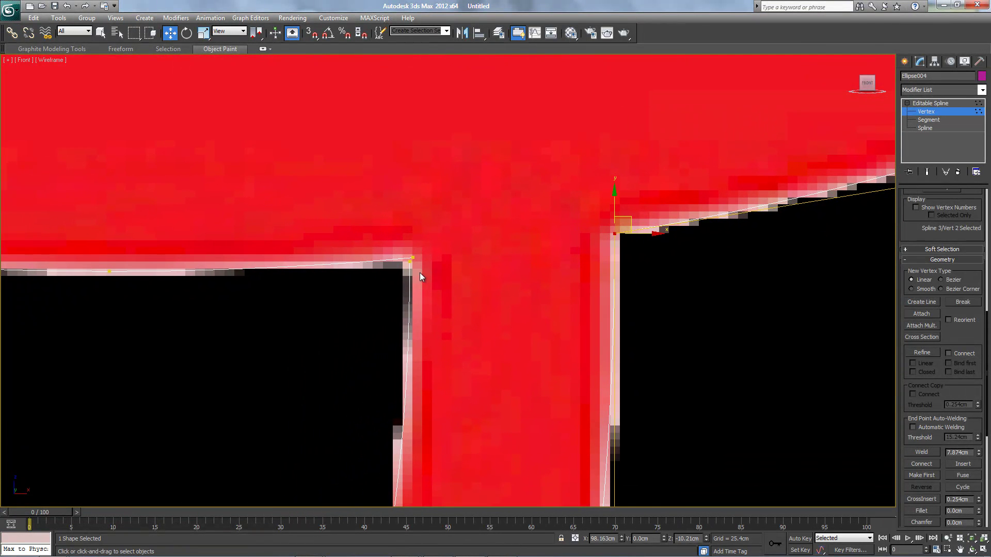
{"action": "left_click", "coordinate": [414, 257]}
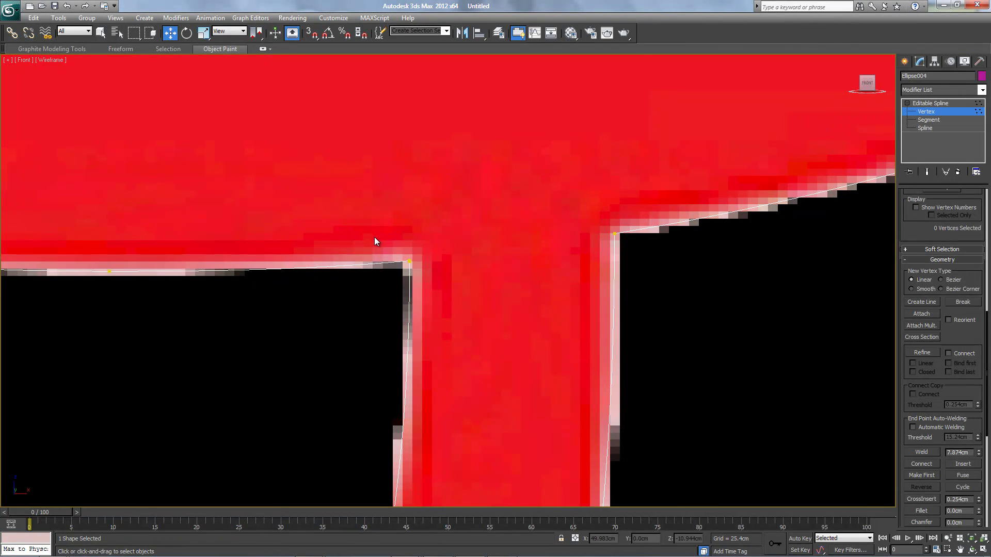
{"action": "left_click_drag", "start_coordinate": [374, 237], "coordinate": [482, 296]}
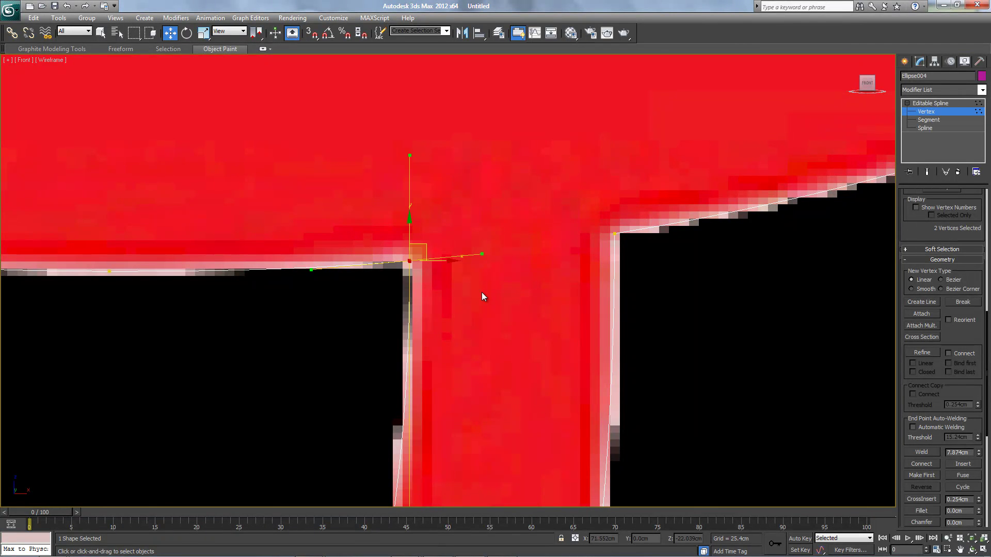
{"action": "left_click", "coordinate": [921, 452]}
Weld the overlapping vertex pairs at the two remaining crossbar corners
{"action": "middle_click_drag", "start_coordinate": [218, 361], "coordinate": [750, 327]}
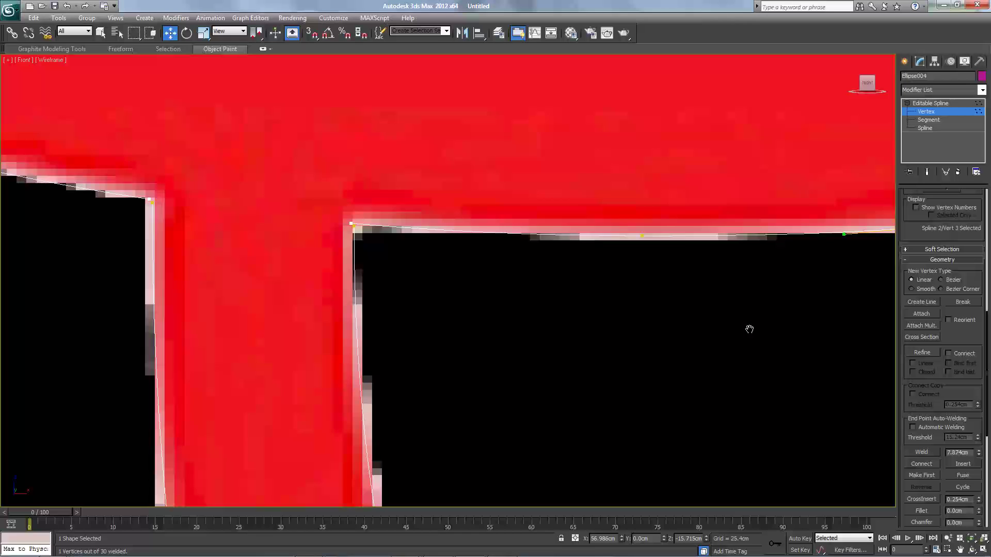
{"action": "scroll", "coordinate": [367, 258], "scroll_direction": "up", "scroll_amount": 2}
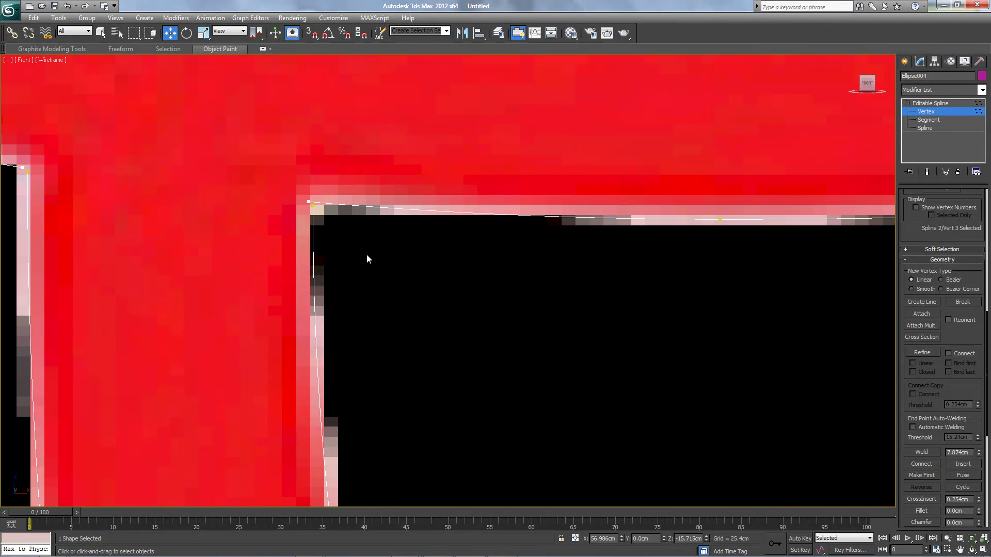
{"action": "left_click", "coordinate": [312, 206]}
{"action": "left_click_drag", "start_coordinate": [322, 189], "coordinate": [317, 188]}
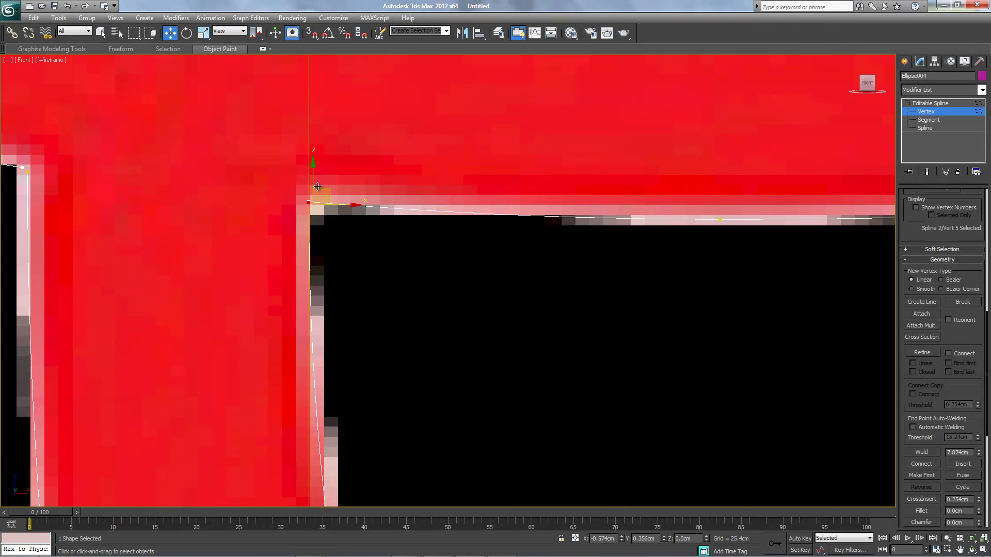
{"action": "left_click_drag", "start_coordinate": [248, 185], "coordinate": [342, 230]}
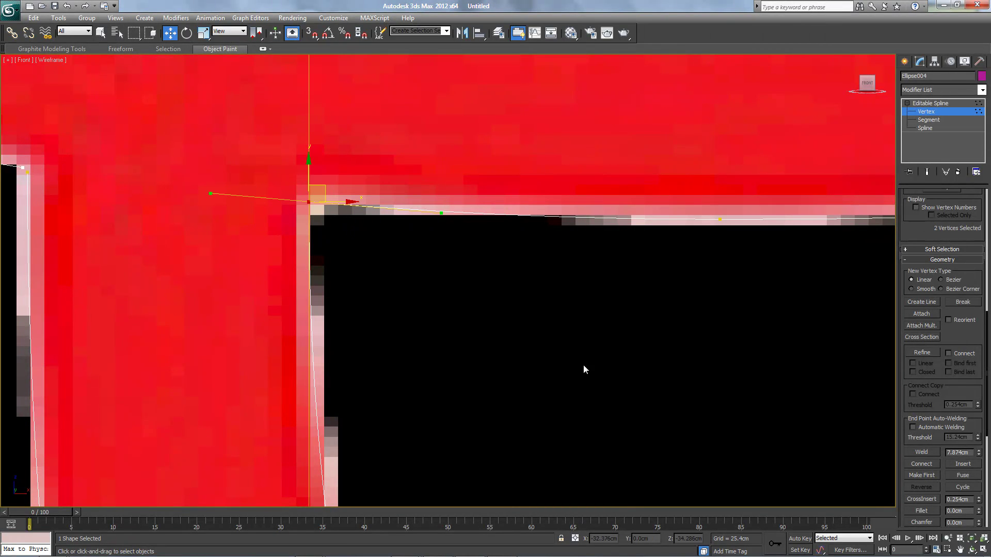
{"action": "left_click", "coordinate": [921, 452]}
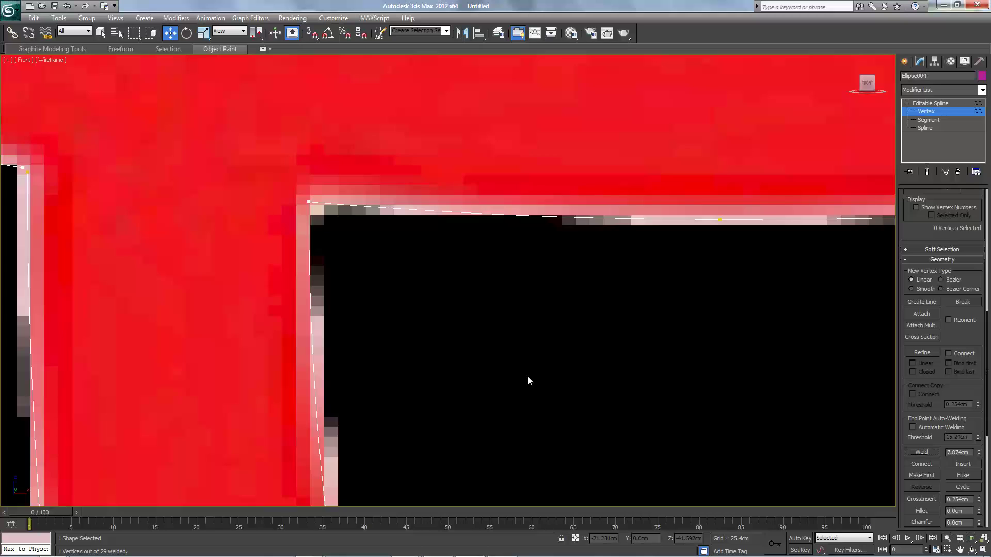
{"action": "middle_click_drag", "start_coordinate": [528, 376], "coordinate": [474, 342]}
{"action": "scroll", "coordinate": [249, 271], "scroll_direction": "up", "scroll_amount": 2}
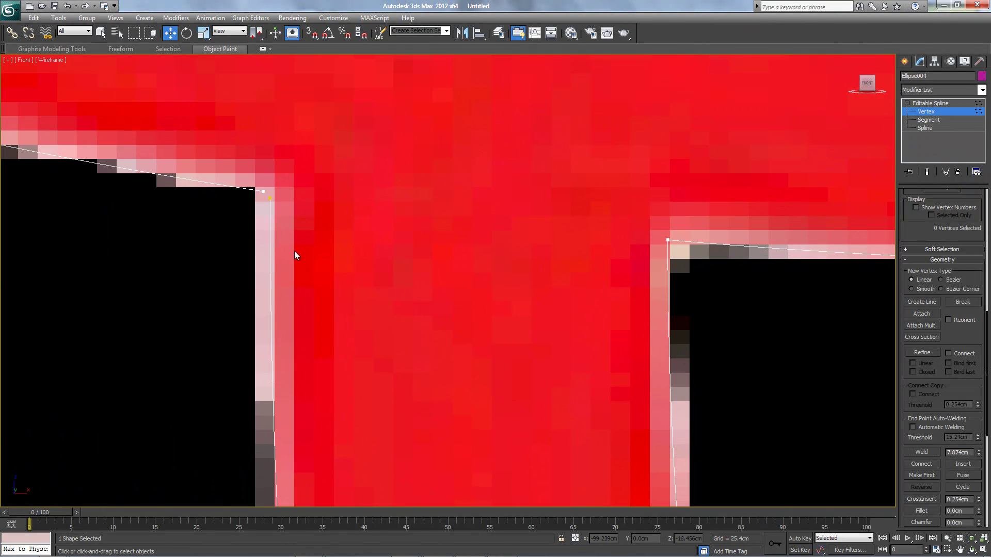
{"action": "scroll", "coordinate": [294, 251], "scroll_direction": "up", "scroll_amount": 2}
{"action": "left_click_drag", "start_coordinate": [195, 163], "coordinate": [207, 142]}
{"action": "left_click", "coordinate": [187, 153]}
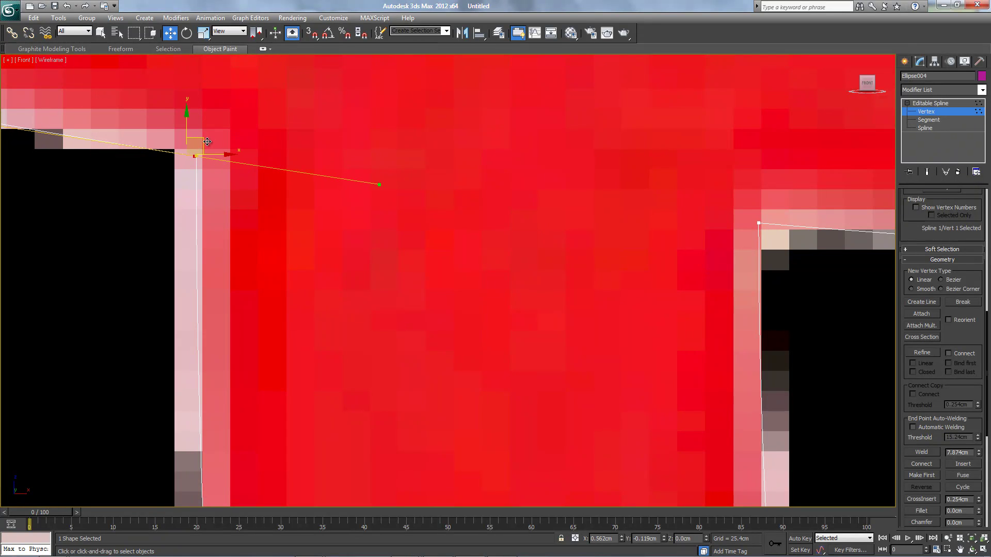
{"action": "left_click", "coordinate": [248, 139]}
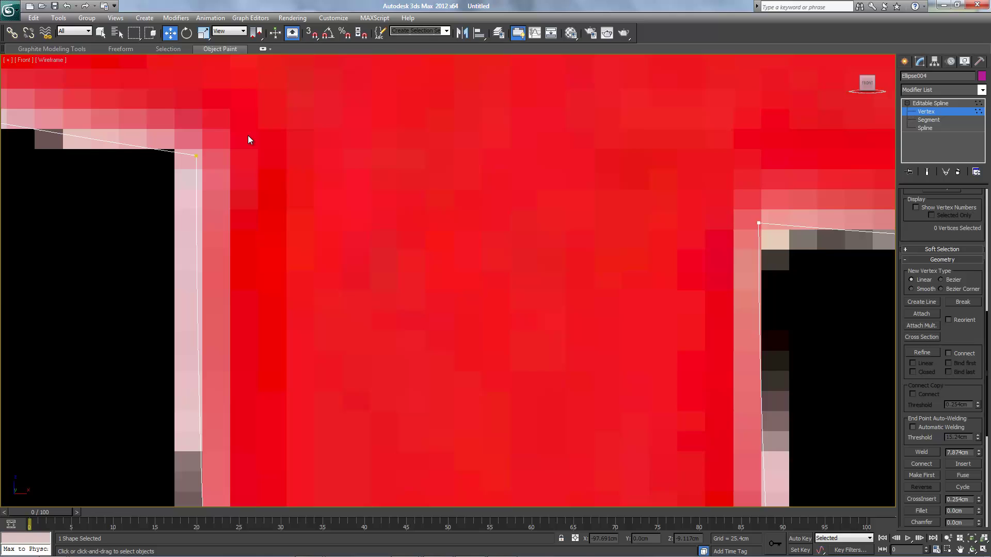
{"action": "left_click_drag", "start_coordinate": [219, 180], "coordinate": [218, 181]}
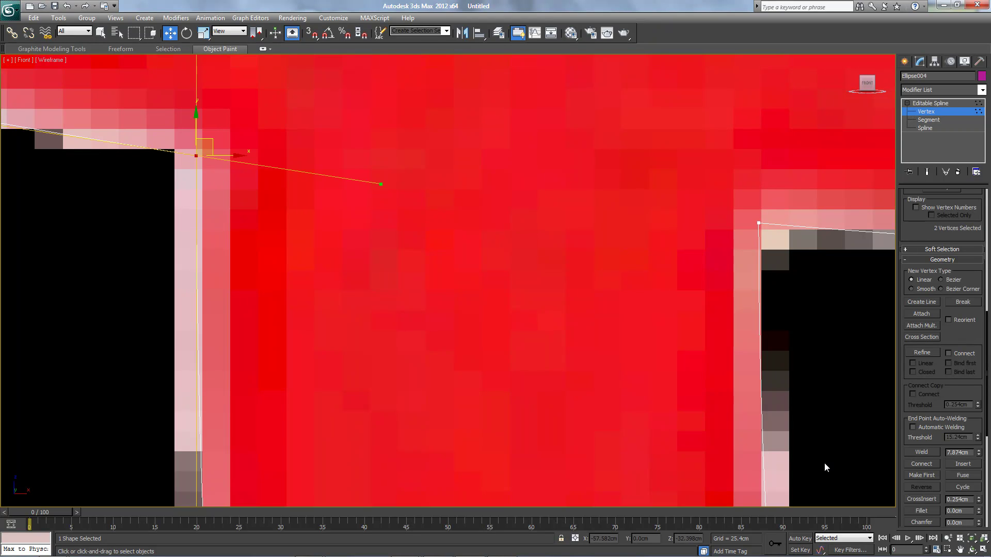
{"action": "left_click", "coordinate": [921, 452]}
Try nudging the upper-left peak vertex, undo it, and frame the whole logo
{"action": "scroll", "coordinate": [368, 351], "scroll_direction": "down", "scroll_amount": 8}
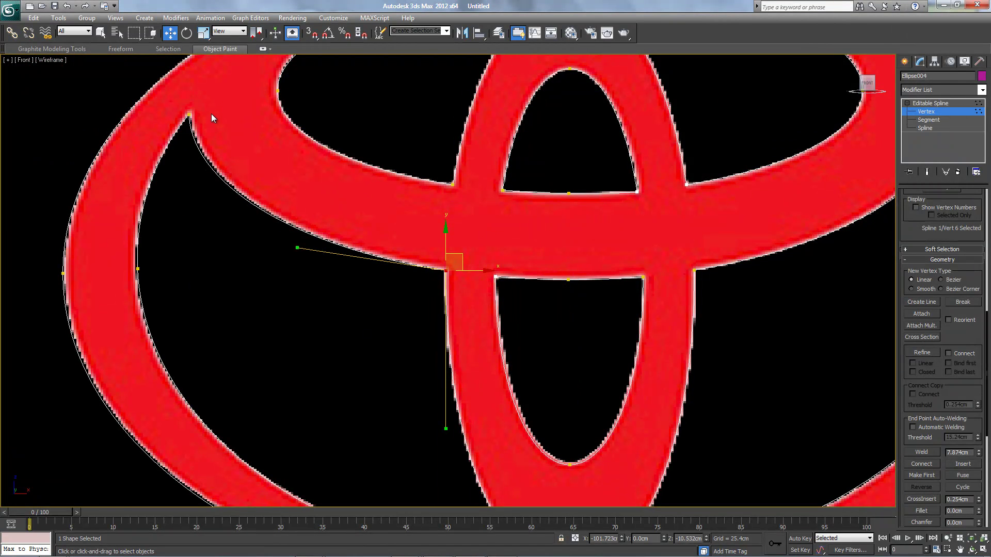
{"action": "scroll", "coordinate": [211, 118], "scroll_direction": "up", "scroll_amount": 6}
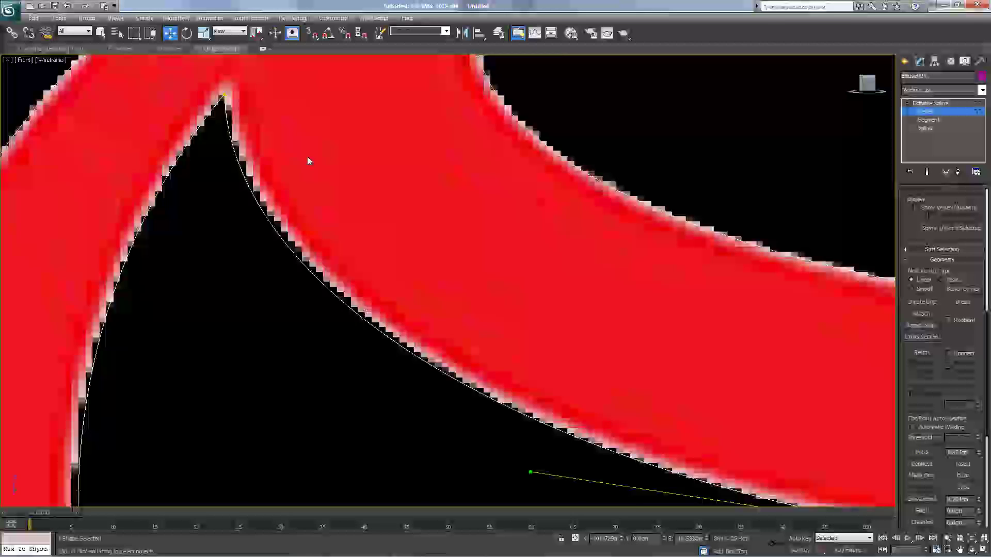
{"action": "scroll", "coordinate": [308, 161], "scroll_direction": "up", "scroll_amount": 3}
{"action": "middle_click_drag", "start_coordinate": [208, 104], "coordinate": [412, 289]}
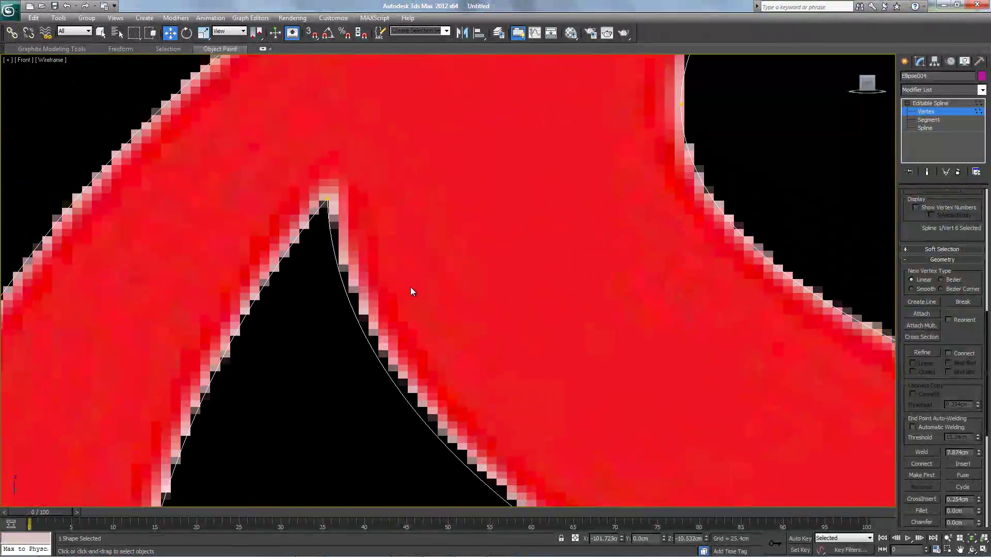
{"action": "left_click", "coordinate": [330, 199]}
{"action": "left_click_drag", "start_coordinate": [341, 182], "coordinate": [341, 180]}
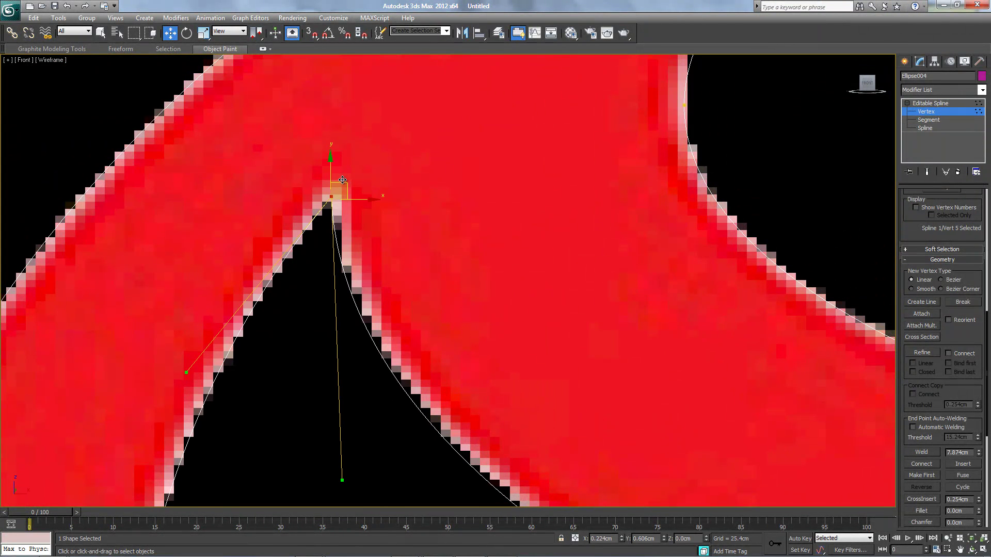
{"action": "key", "text": "ctrl+z"}
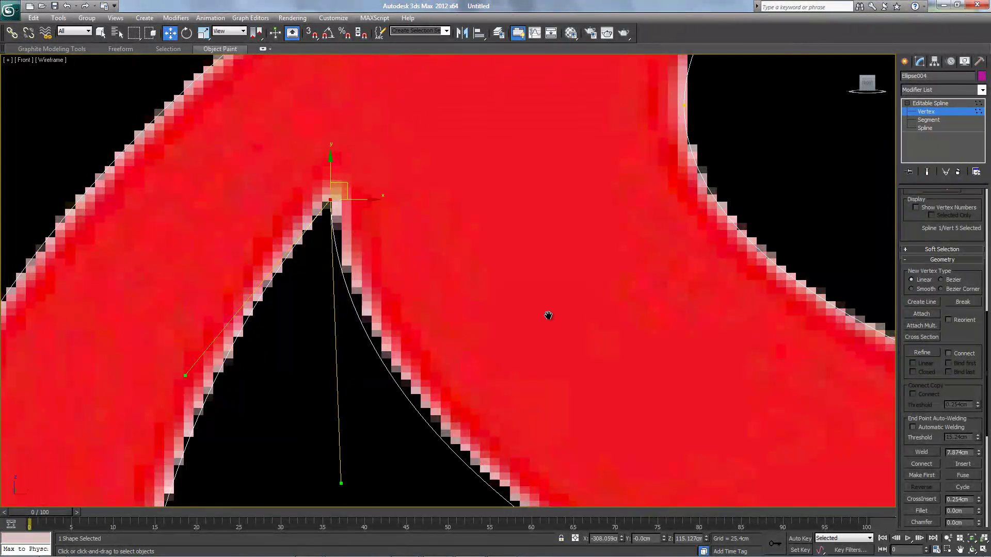
{"action": "middle_click_drag", "start_coordinate": [548, 315], "coordinate": [323, 313]}
{"action": "scroll", "coordinate": [323, 314], "scroll_direction": "down", "scroll_amount": 8}
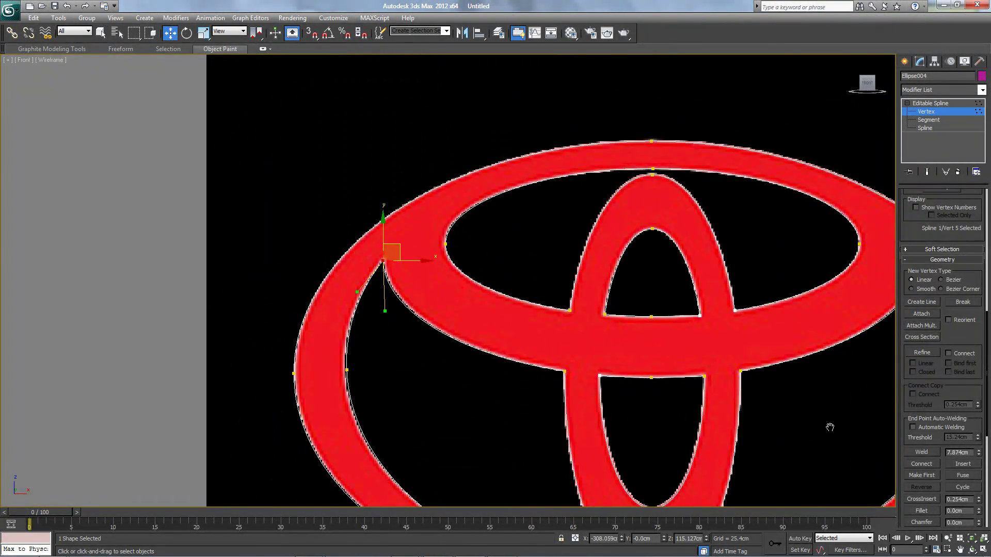
Nudge the inner ellipse junction corner vertex up slightly
{"action": "middle_click_drag", "start_coordinate": [829, 428], "coordinate": [681, 343]}
{"action": "scroll", "coordinate": [471, 312], "scroll_direction": "up", "scroll_amount": 10}
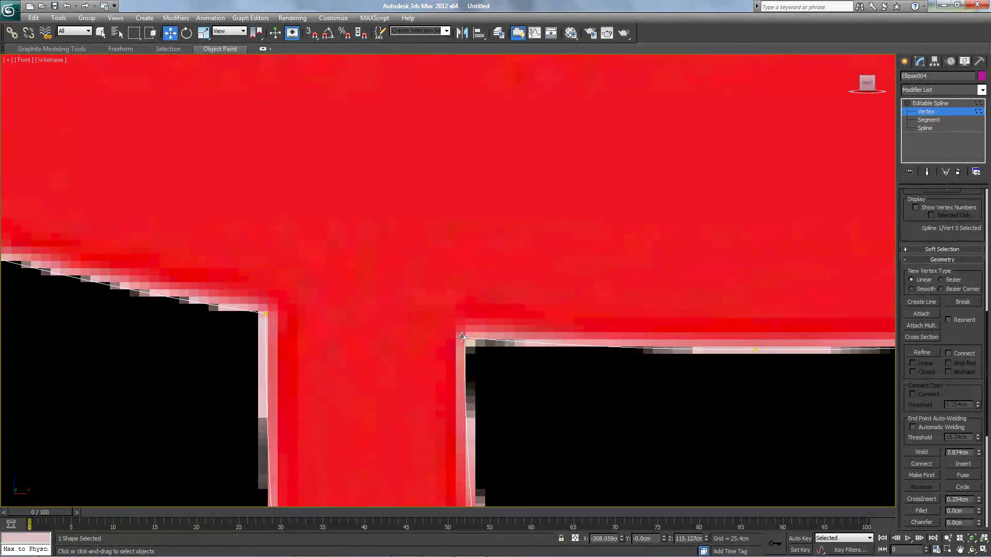
{"action": "left_click", "coordinate": [464, 338]}
{"action": "left_click_drag", "start_coordinate": [475, 323], "coordinate": [475, 319]}
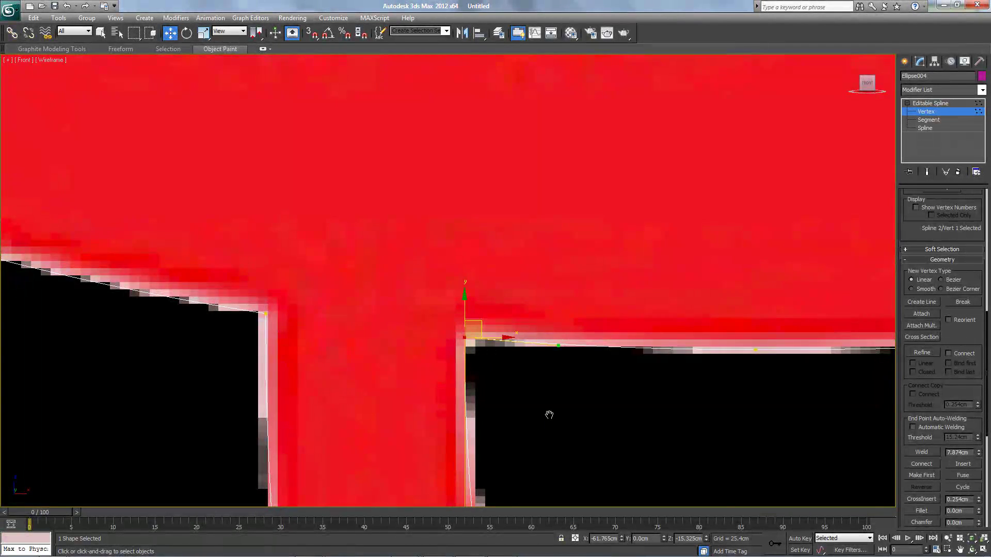
{"action": "middle_click_drag", "start_coordinate": [548, 414], "coordinate": [341, 527]}
{"action": "scroll", "coordinate": [481, 256], "scroll_direction": "down", "scroll_amount": 6}
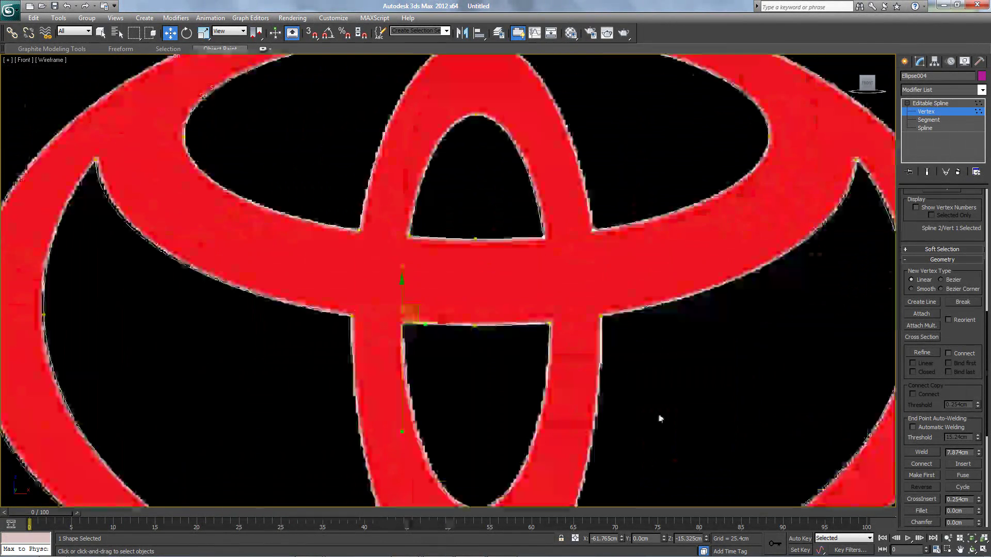
{"action": "scroll", "coordinate": [835, 170], "scroll_direction": "up", "scroll_amount": 8}
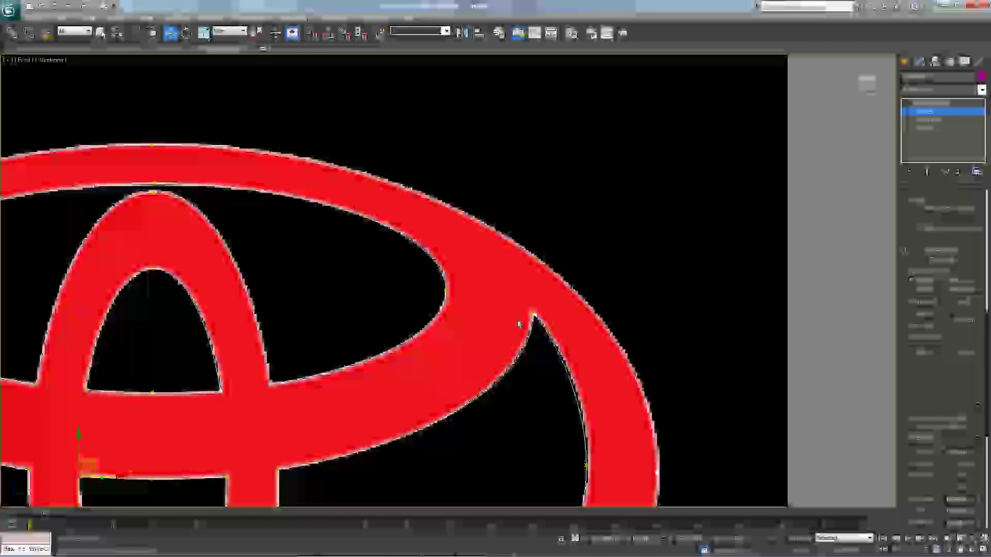
{"action": "scroll", "coordinate": [588, 388], "scroll_direction": "up", "scroll_amount": 4}
Move the right notch's two tip vertices together and weld them into one
{"action": "middle_click_drag", "start_coordinate": [603, 365], "coordinate": [467, 269]}
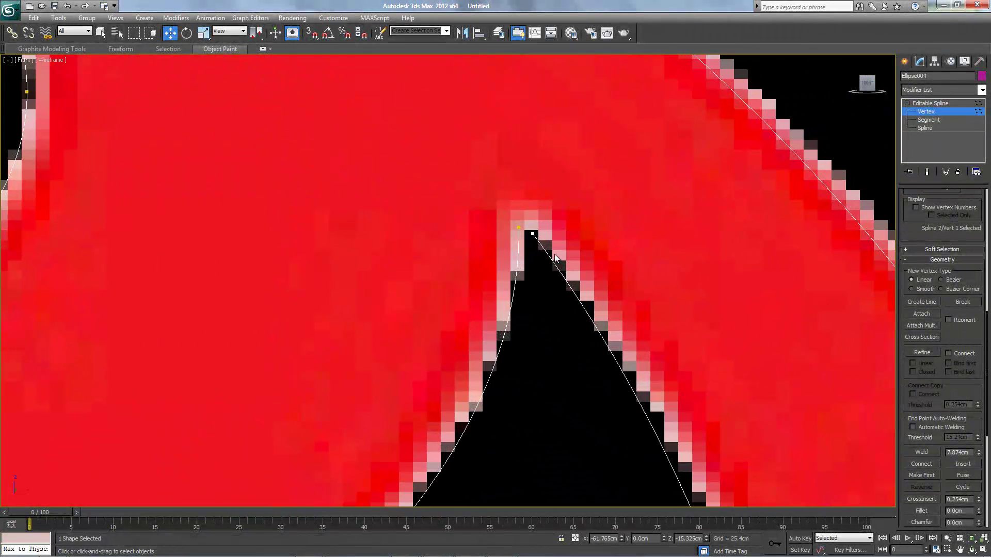
{"action": "left_click", "coordinate": [534, 232]}
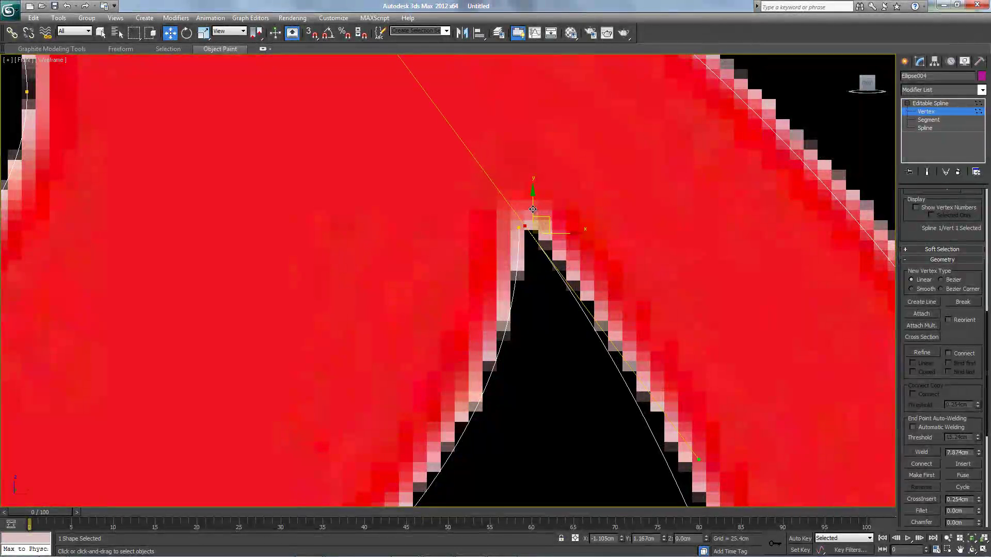
{"action": "left_click_drag", "start_coordinate": [531, 205], "coordinate": [530, 203]}
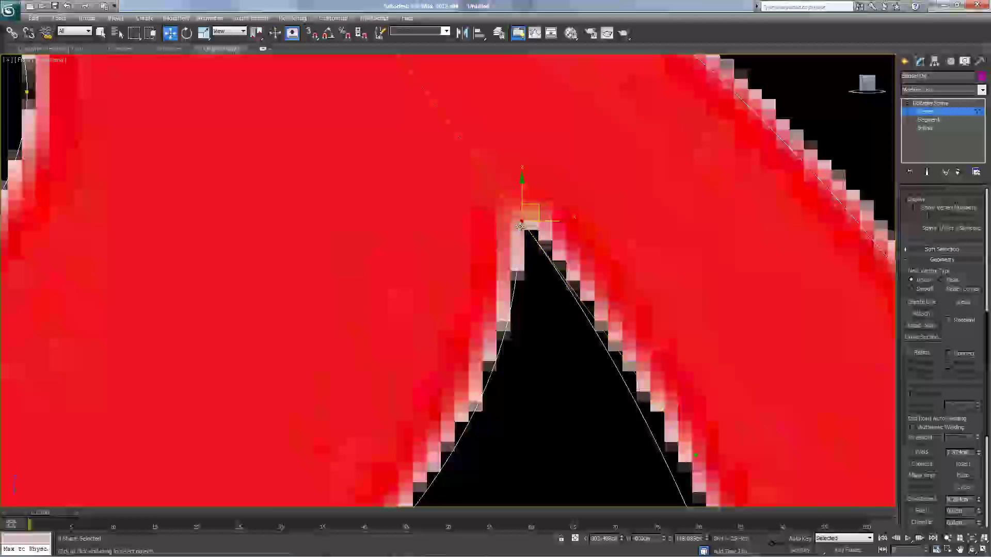
{"action": "left_click", "coordinate": [527, 212]}
{"action": "left_click_drag", "start_coordinate": [528, 212], "coordinate": [530, 207]}
{"action": "left_click_drag", "start_coordinate": [454, 220], "coordinate": [567, 250]}
{"action": "left_click", "coordinate": [911, 452]}
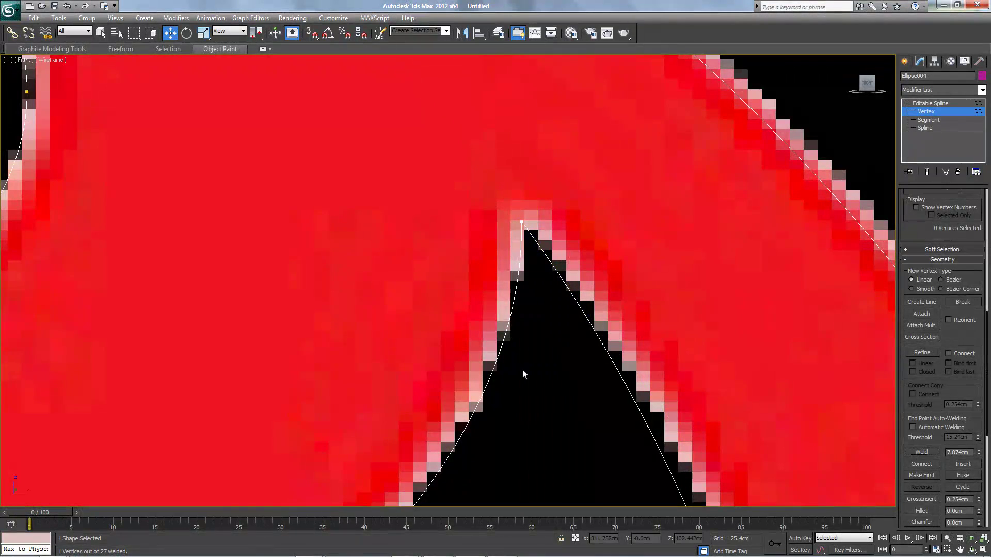
{"action": "scroll", "coordinate": [522, 372], "scroll_direction": "down", "scroll_amount": 5}
{"action": "scroll", "coordinate": [506, 287], "scroll_direction": "down", "scroll_amount": 3}
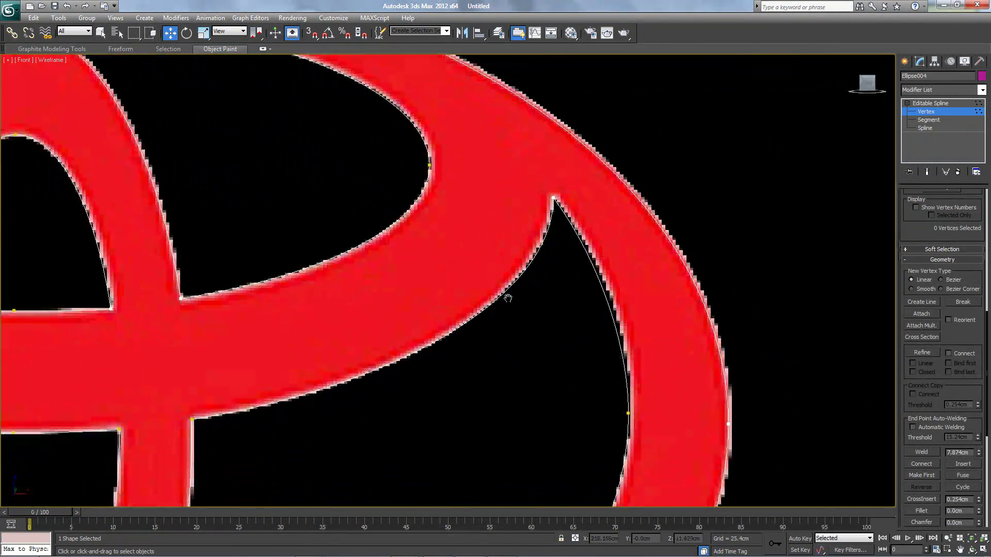
{"action": "scroll", "coordinate": [630, 237], "scroll_direction": "down", "scroll_amount": 3}
{"action": "scroll", "coordinate": [488, 355], "scroll_direction": "down", "scroll_amount": 2}
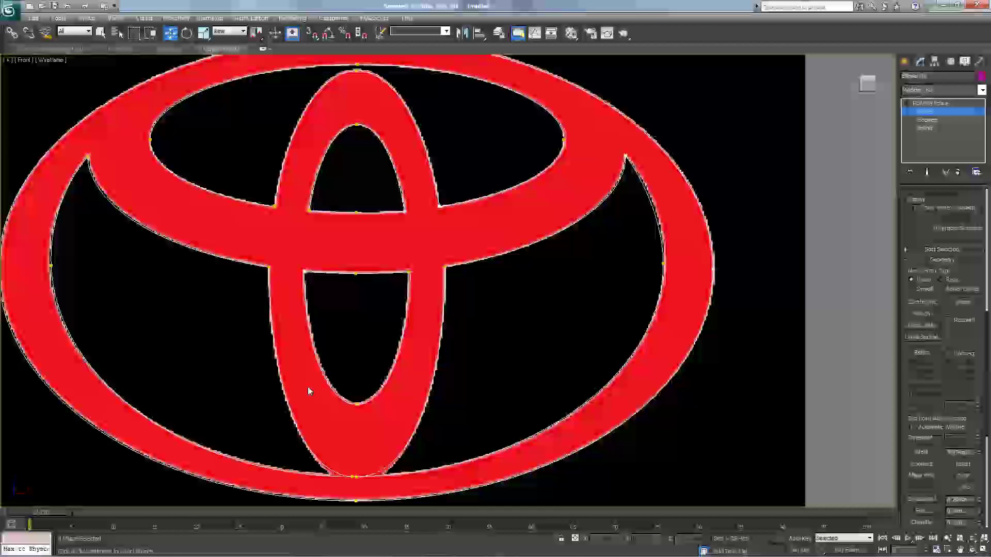
{"action": "middle_click_drag", "start_coordinate": [219, 364], "coordinate": [330, 356]}
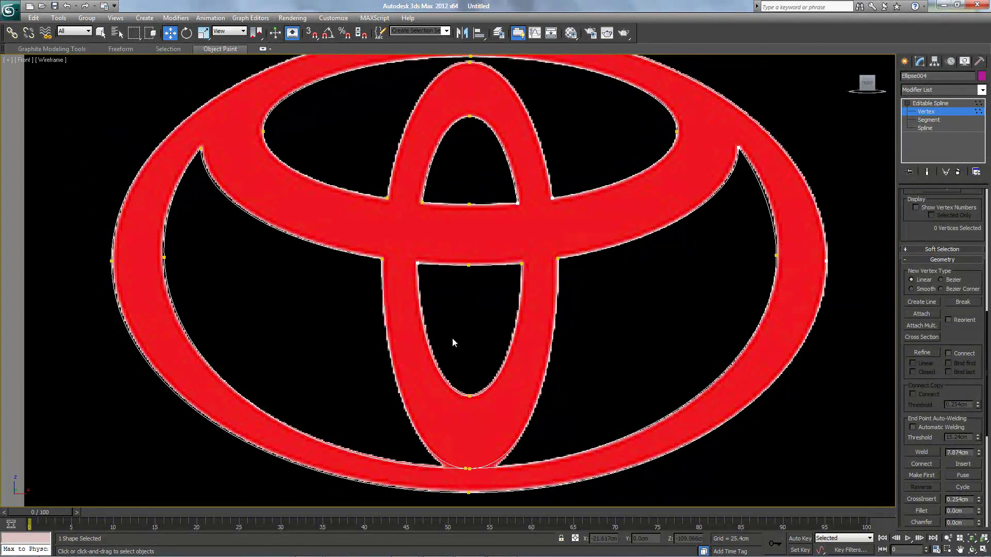
{"action": "scroll", "coordinate": [487, 333], "scroll_direction": "down", "scroll_amount": 2}
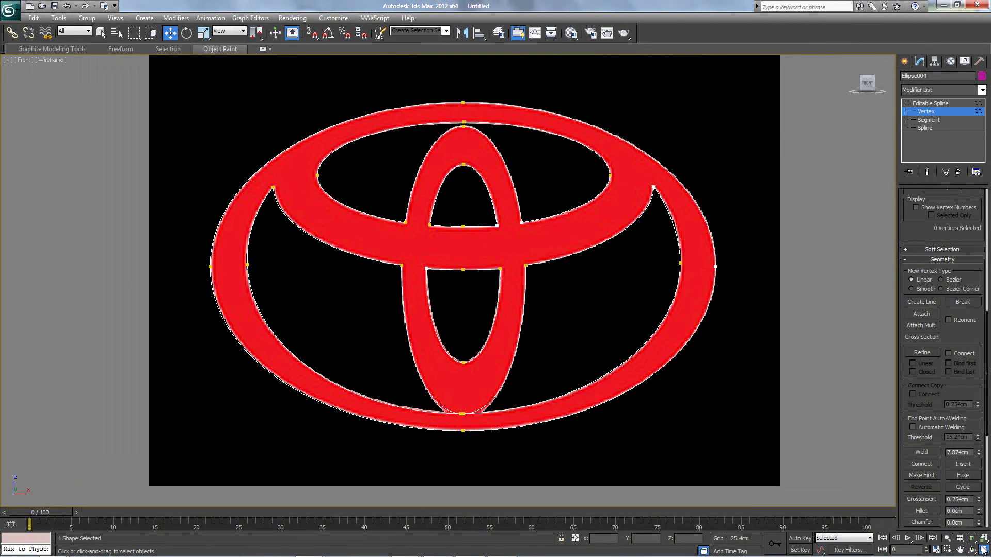
Restore four viewports, return Ellipse004 to object level and open the Modifier List
{"action": "key", "text": "alt+w"}
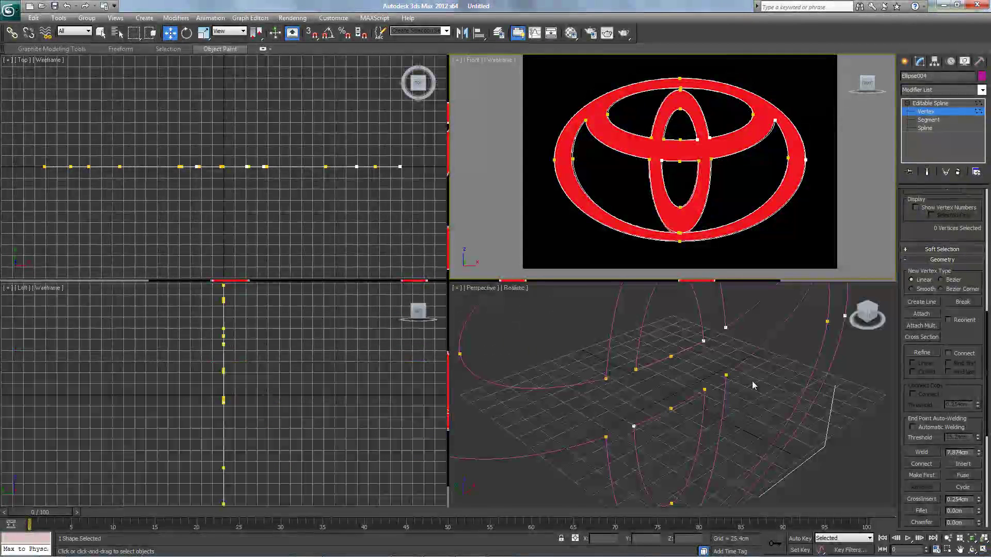
{"action": "right_click", "coordinate": [754, 385]}
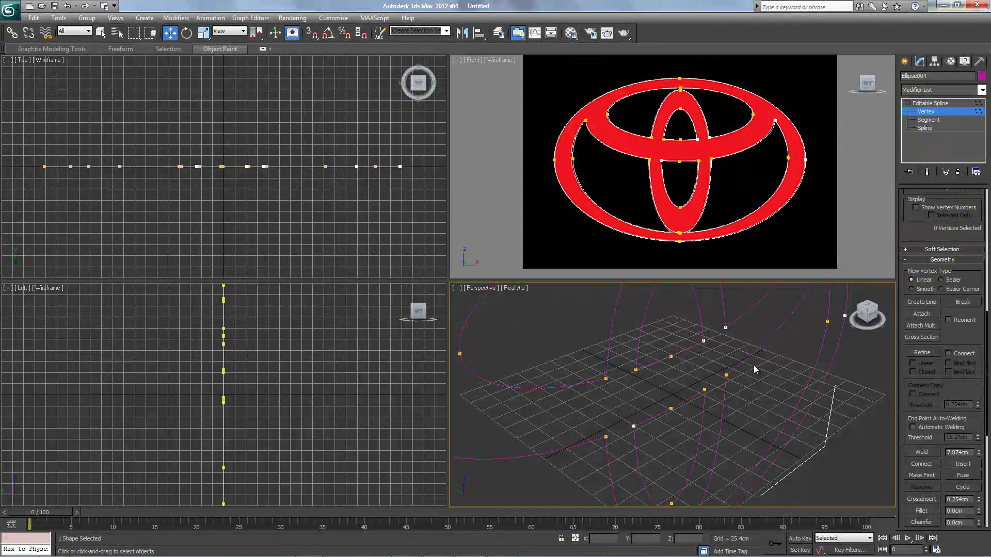
{"action": "scroll", "coordinate": [754, 369], "scroll_direction": "down", "scroll_amount": 4}
{"action": "scroll", "coordinate": [735, 376], "scroll_direction": "down", "scroll_amount": 3}
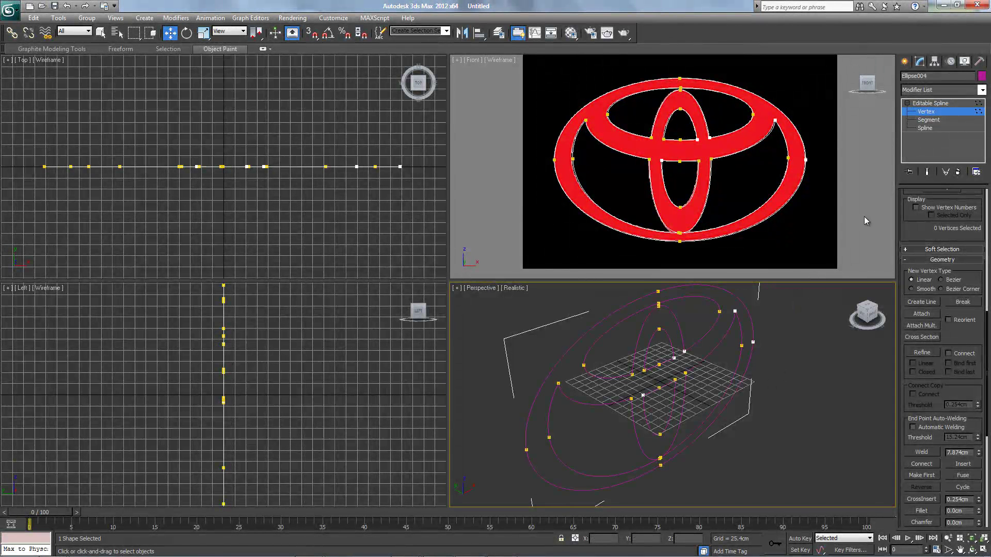
{"action": "left_click", "coordinate": [960, 111]}
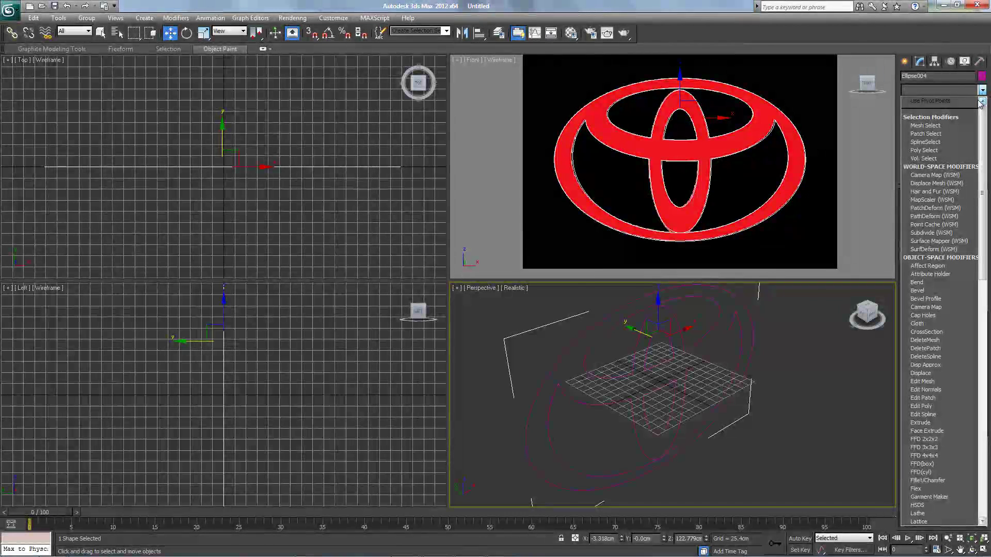
{"action": "left_click", "coordinate": [512, 290]}
{"action": "left_click", "coordinate": [513, 289]}
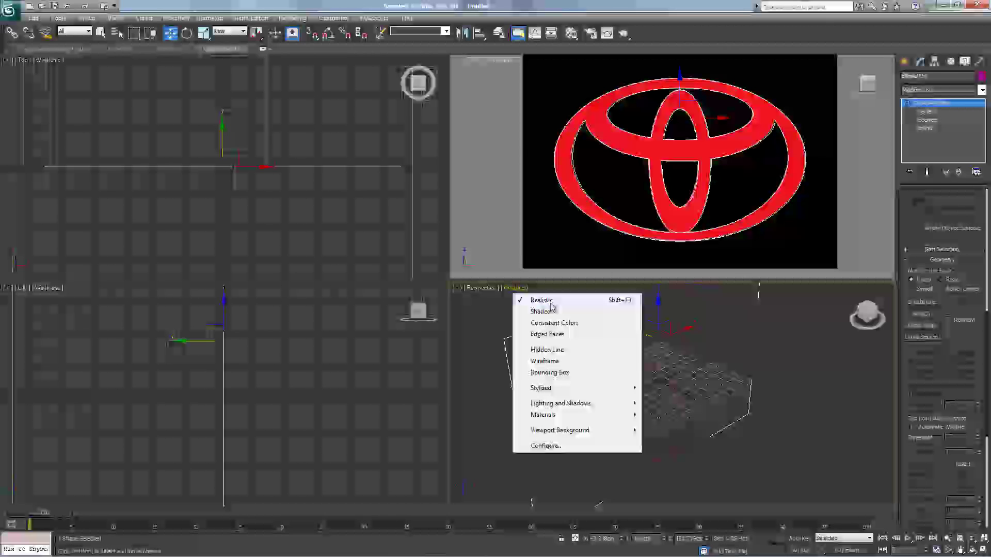
{"action": "left_click", "coordinate": [521, 288]}
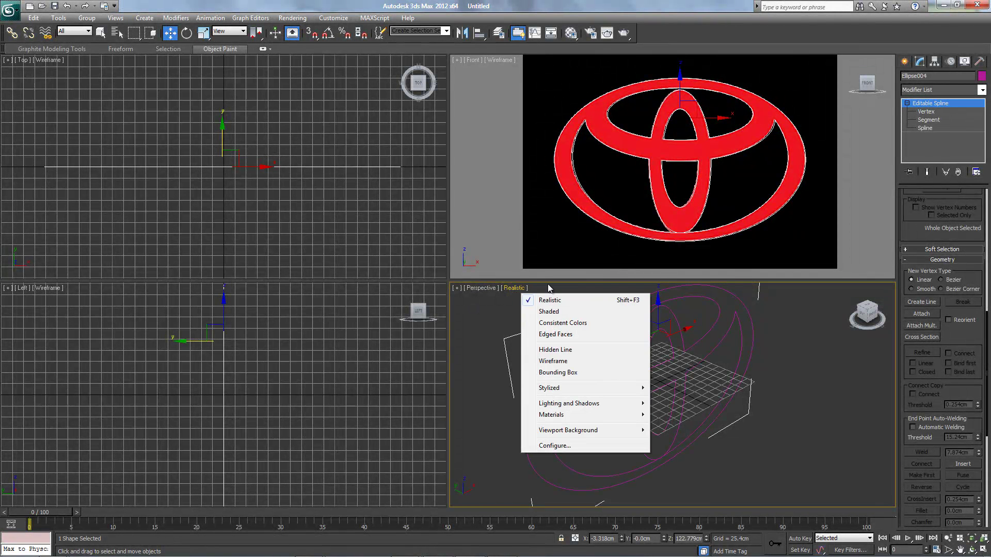
{"action": "left_click", "coordinate": [982, 90]}
{"action": "left_click", "coordinate": [982, 89]}
{"action": "left_click", "coordinate": [982, 91]}
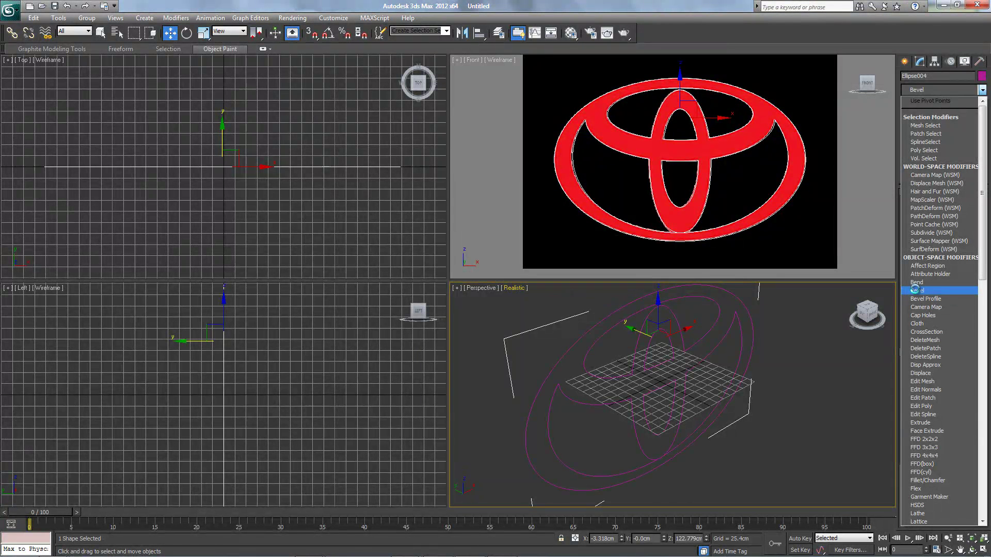
Apply a Bevel modifier to Ellipse004 with Start Outline set to -4.572cm
{"action": "left_click", "coordinate": [920, 291]}
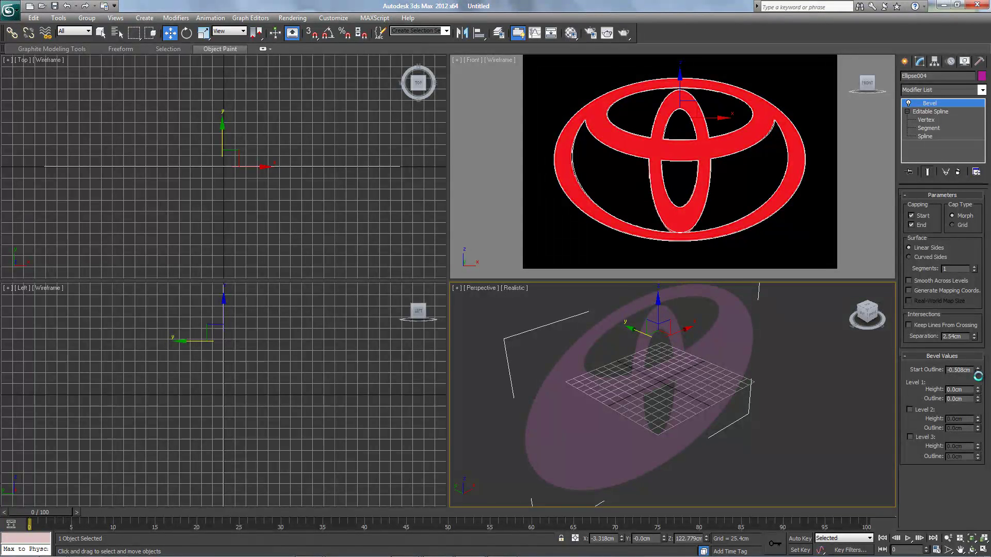
{"action": "left_click_drag", "start_coordinate": [977, 371], "coordinate": [978, 375]}
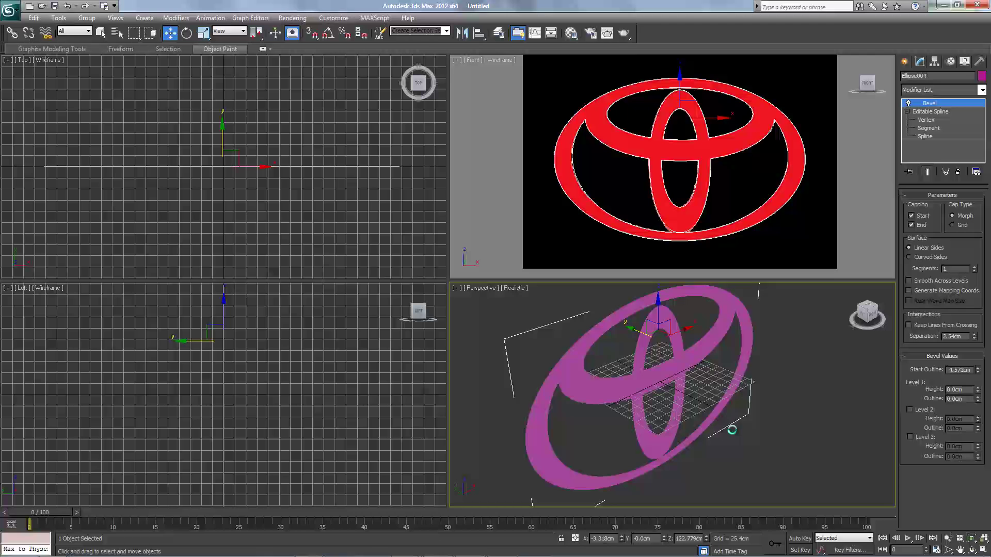
Collapse the logo's whole modifier stack and convert it to an Editable Poly
{"action": "right_click", "coordinate": [926, 103]}
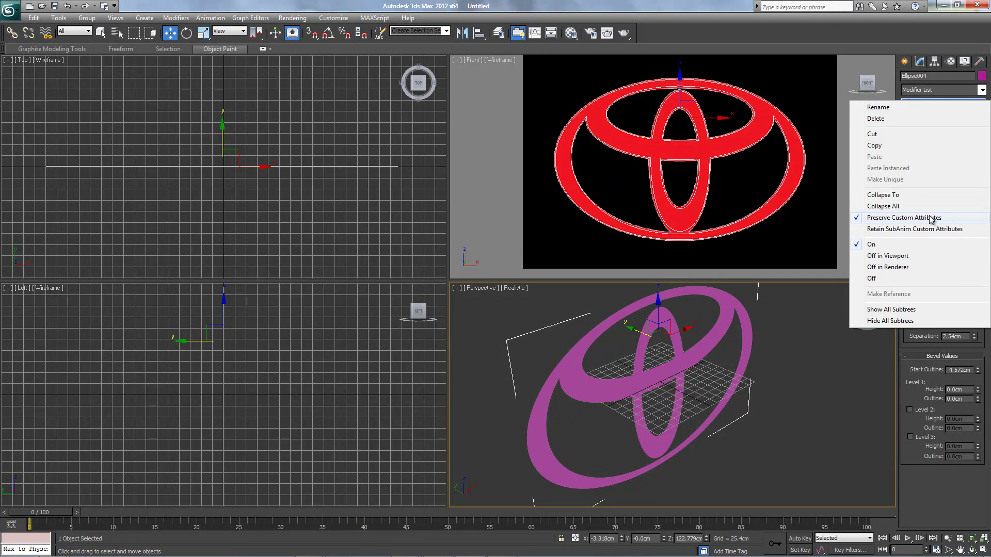
{"action": "left_click", "coordinate": [894, 206]}
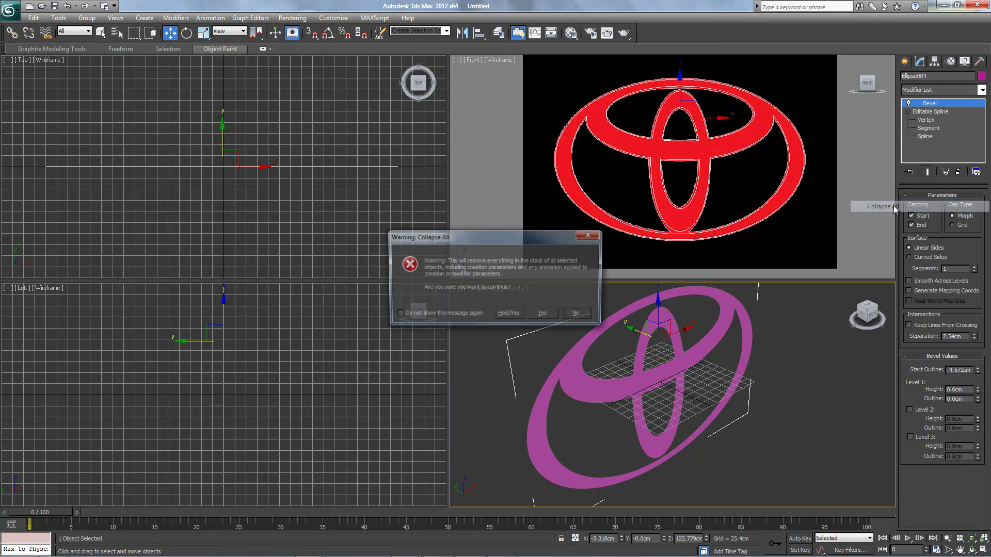
{"action": "left_click", "coordinate": [544, 315]}
{"action": "right_click", "coordinate": [936, 105]}
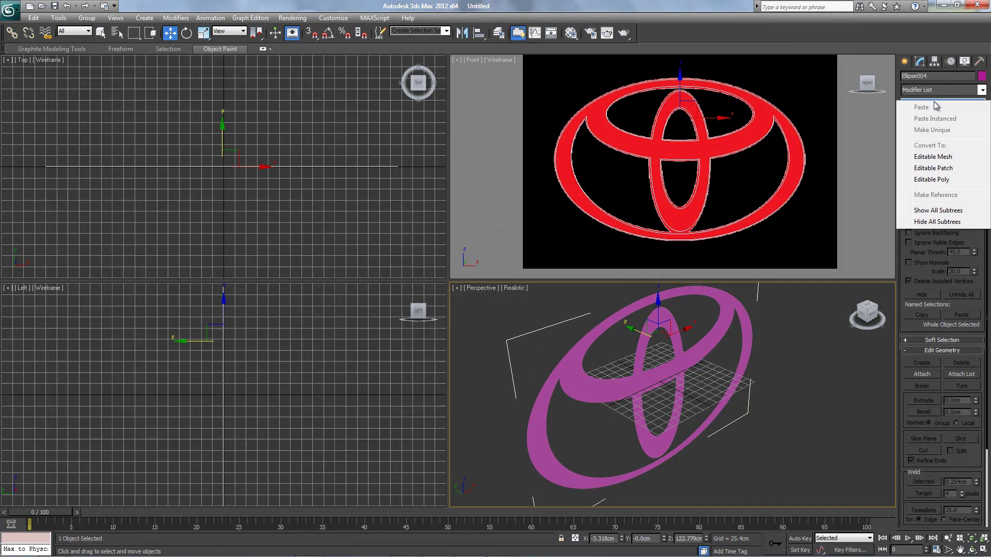
{"action": "left_click", "coordinate": [937, 180]}
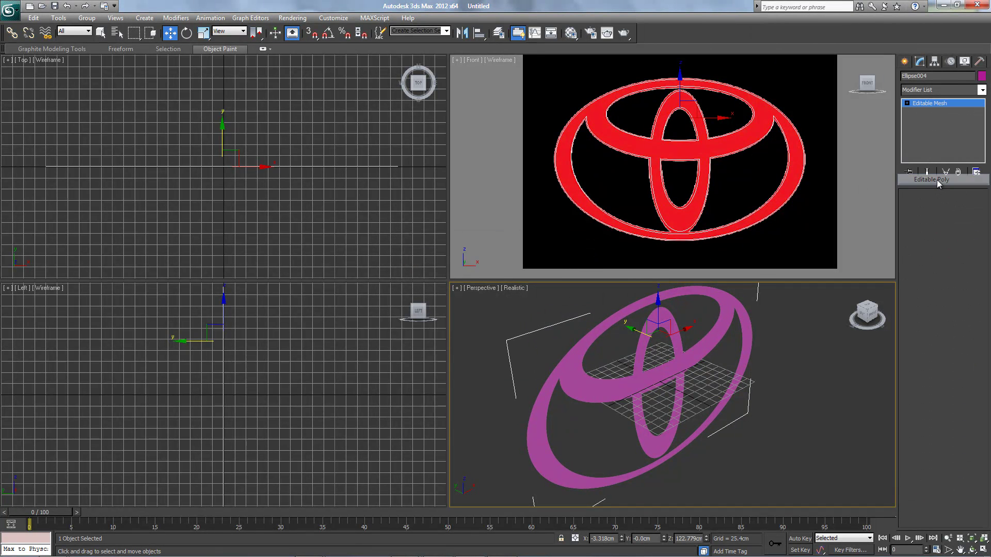
Select all of the logo's polygons and extrude them 25.4cm
{"action": "left_click", "coordinate": [907, 104]}
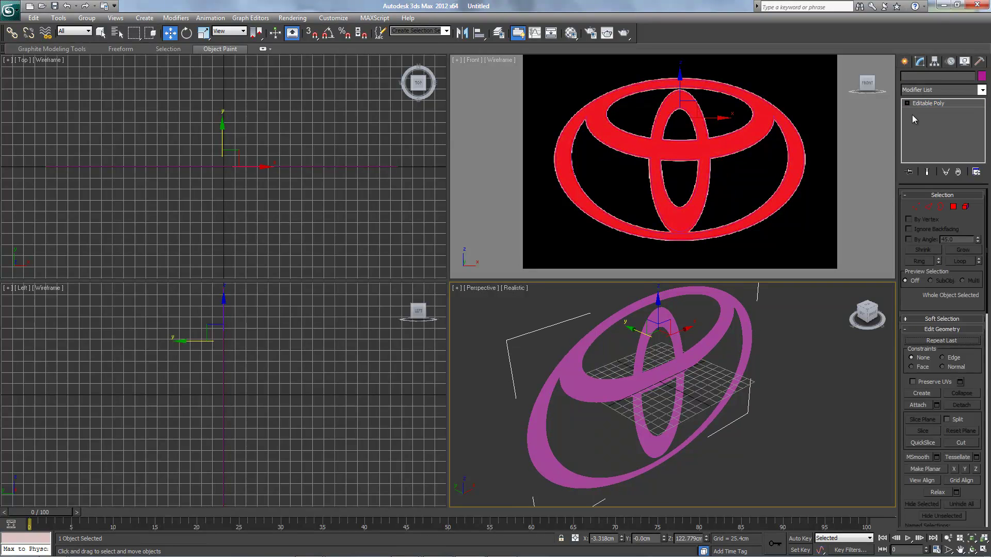
{"action": "left_click", "coordinate": [927, 136]}
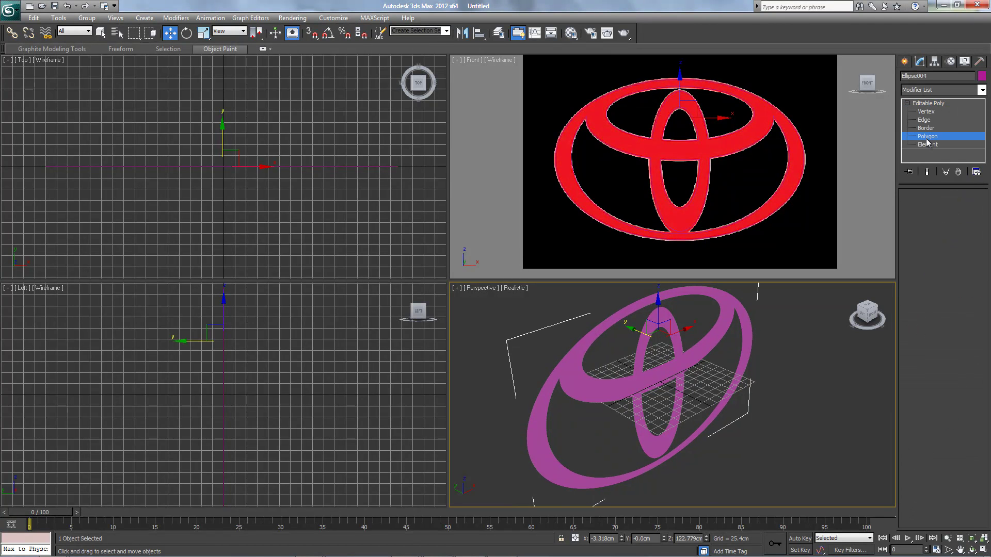
{"action": "left_click", "coordinate": [927, 136]}
{"action": "left_click", "coordinate": [927, 136]}
{"action": "key", "text": "ctrl+a"}
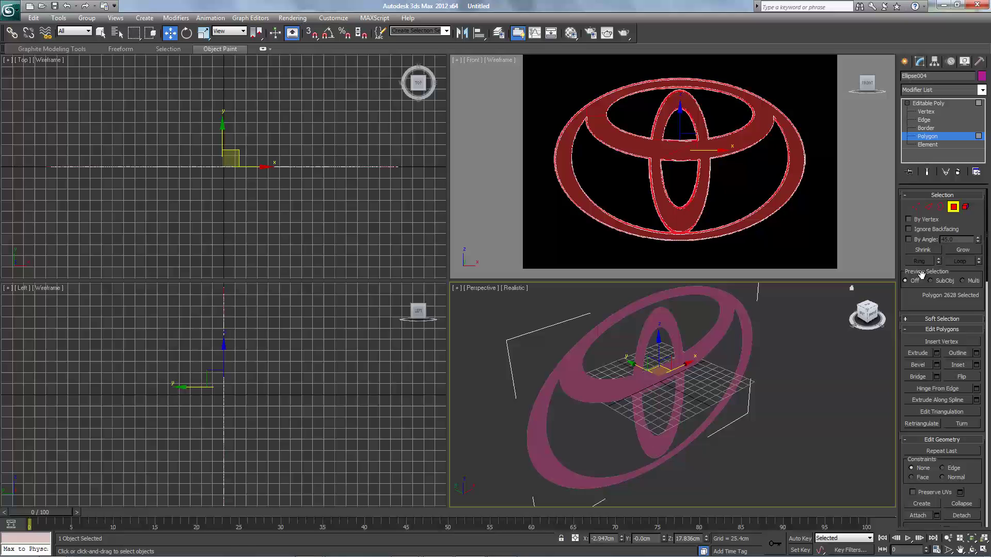
{"action": "left_click", "coordinate": [936, 353]}
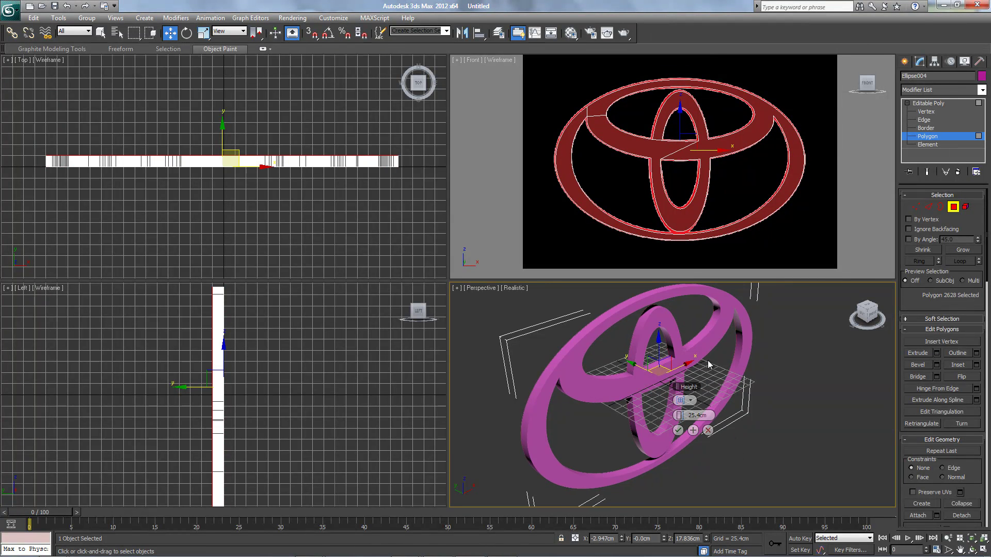
{"action": "left_click", "coordinate": [678, 431]}
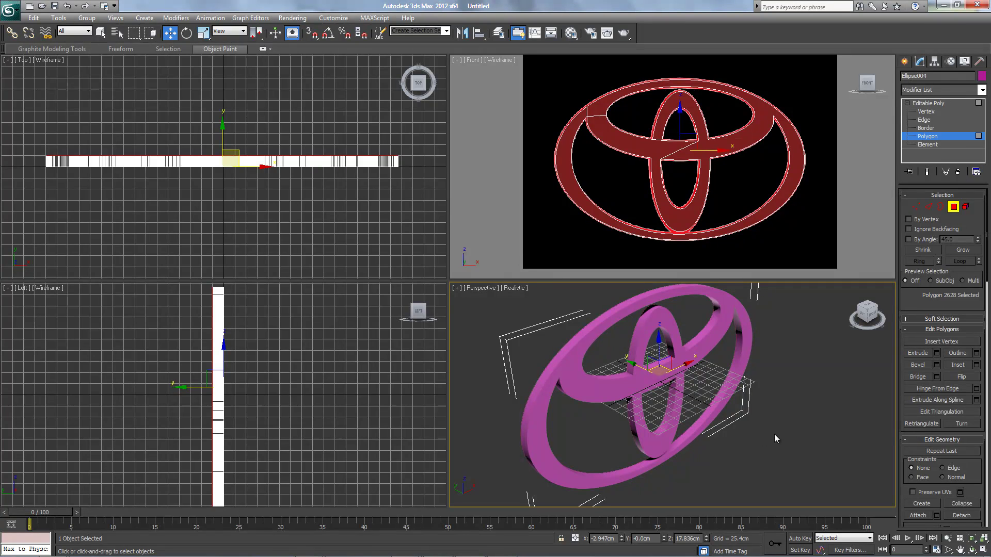
{"action": "left_click", "coordinate": [799, 432]}
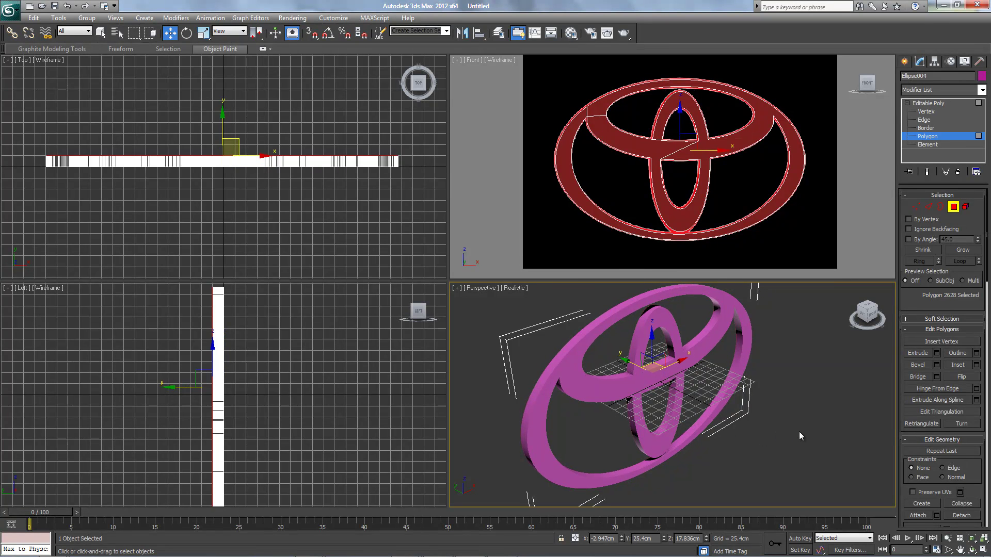
Maximize the Perspective viewport and view the extruded emblem from the ViewCube's Front face
{"action": "left_click", "coordinate": [982, 550]}
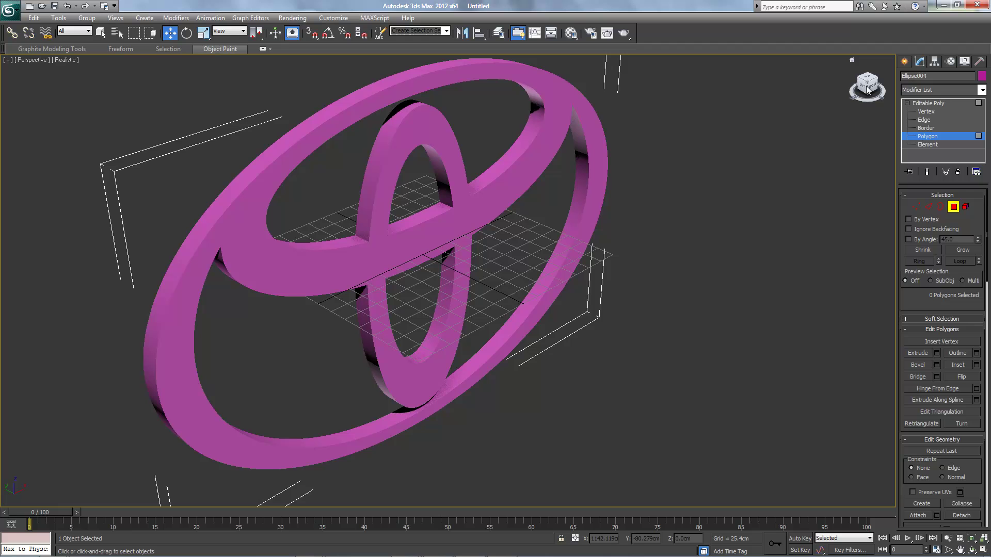
{"action": "left_click_drag", "start_coordinate": [863, 84], "coordinate": [879, 97]}
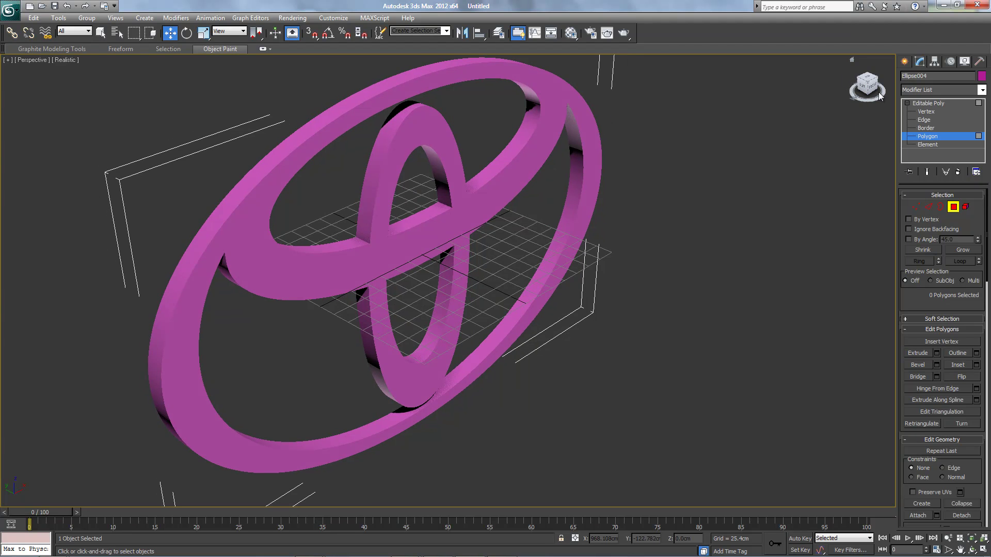
{"action": "left_click", "coordinate": [867, 93]}
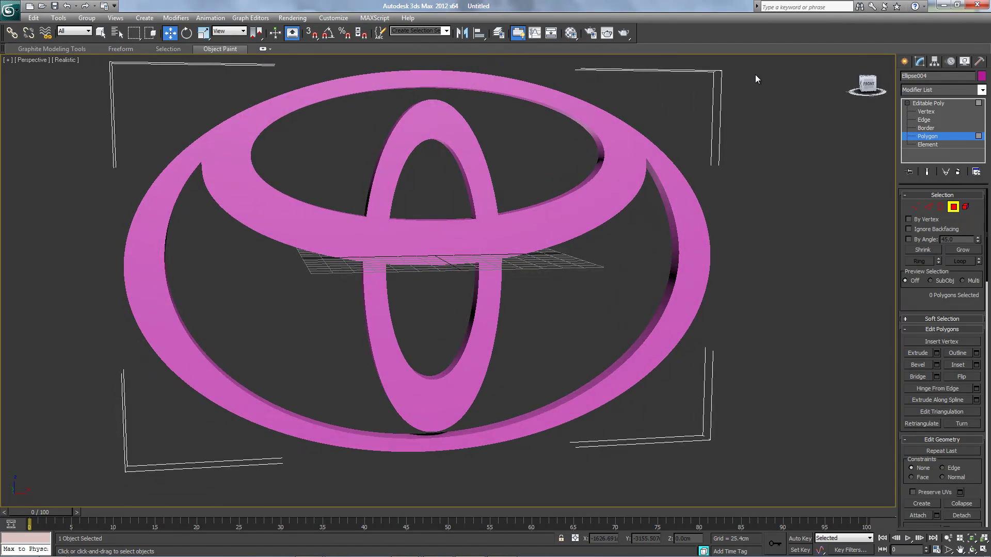